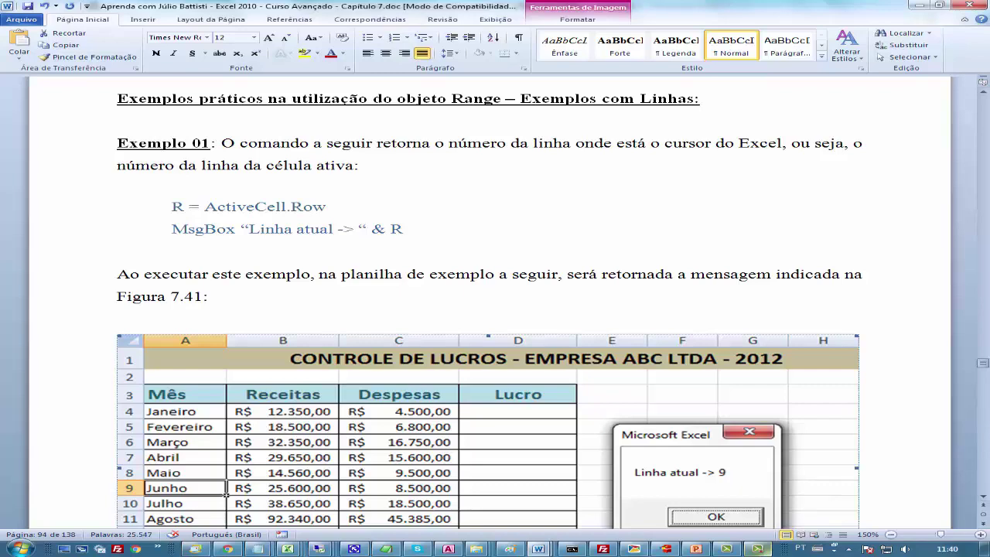
Make Junho in A9 the active cell in the Controle de Lucros workbook
{"action": "scroll", "coordinate": [488, 310], "scroll_direction": "down", "scroll_amount": 3}
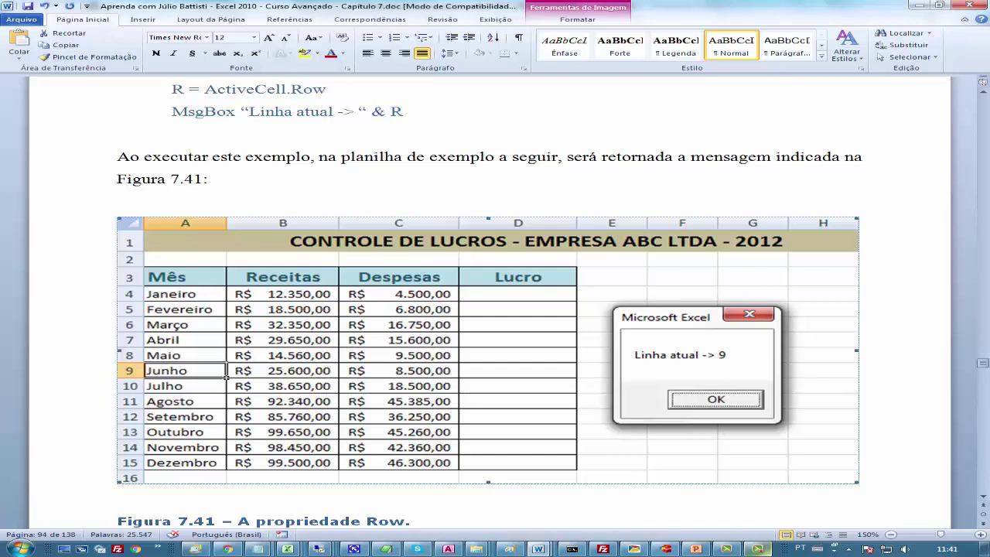
{"action": "scroll", "coordinate": [487, 302], "scroll_direction": "up", "scroll_amount": 2}
{"action": "scroll", "coordinate": [488, 301], "scroll_direction": "down", "scroll_amount": 1}
{"action": "scroll", "coordinate": [487, 302], "scroll_direction": "down", "scroll_amount": 1}
{"action": "left_click", "coordinate": [287, 548]}
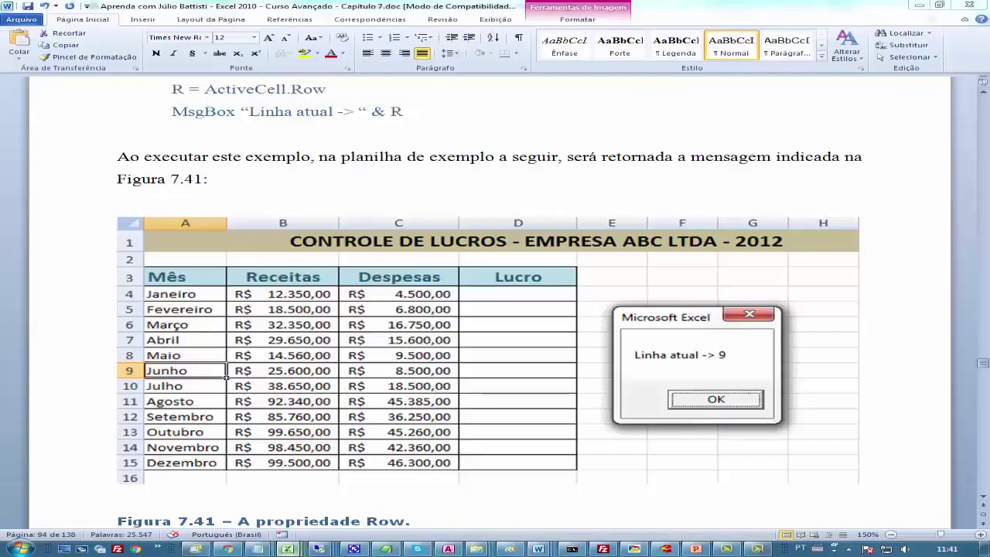
{"action": "key", "text": "alt+Tab"}
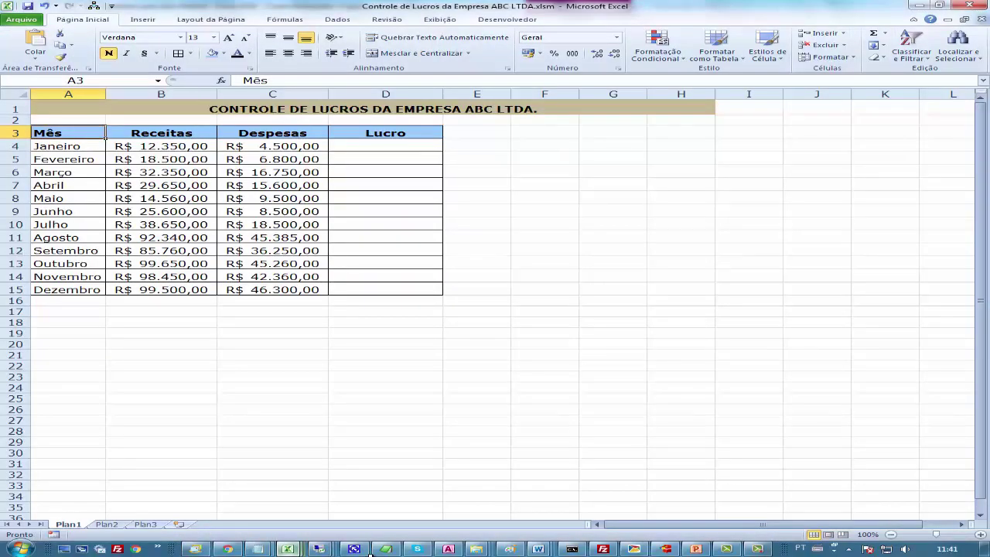
{"action": "key", "text": "Down"}
{"action": "key", "text": "Down"}
{"action": "key", "text": "Down"}
Select the two Exemplo 01 code lines in Word, then return to the Controle de Lucros workbook
{"action": "mouse_move", "coordinate": [370, 554]}
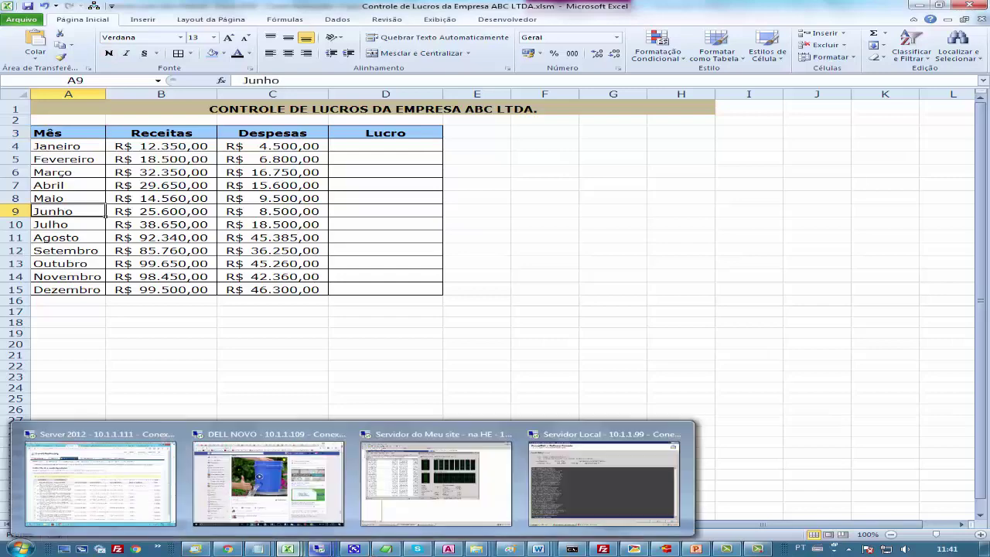
{"action": "mouse_move", "coordinate": [539, 550]}
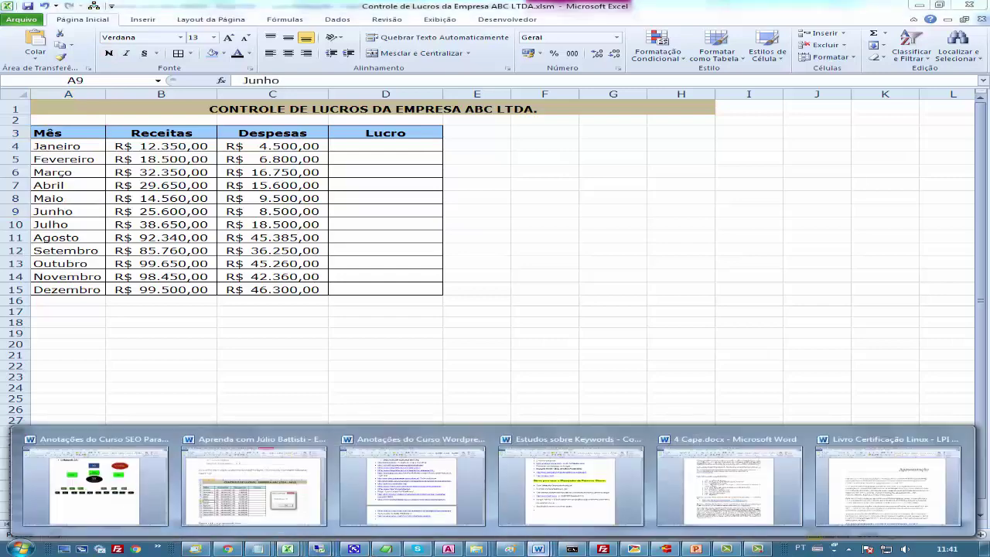
{"action": "left_click", "coordinate": [254, 483]}
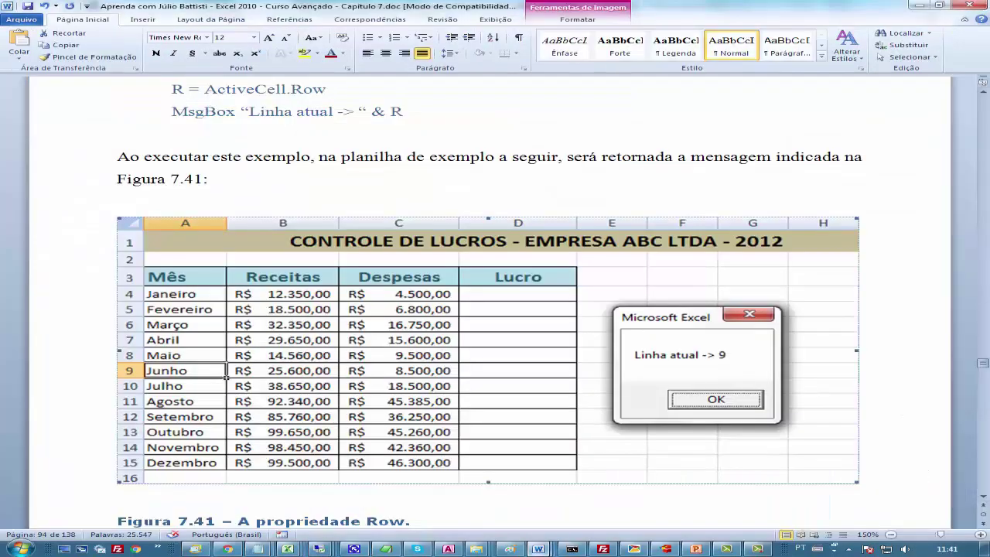
{"action": "scroll", "coordinate": [488, 310], "scroll_direction": "up", "scroll_amount": 3}
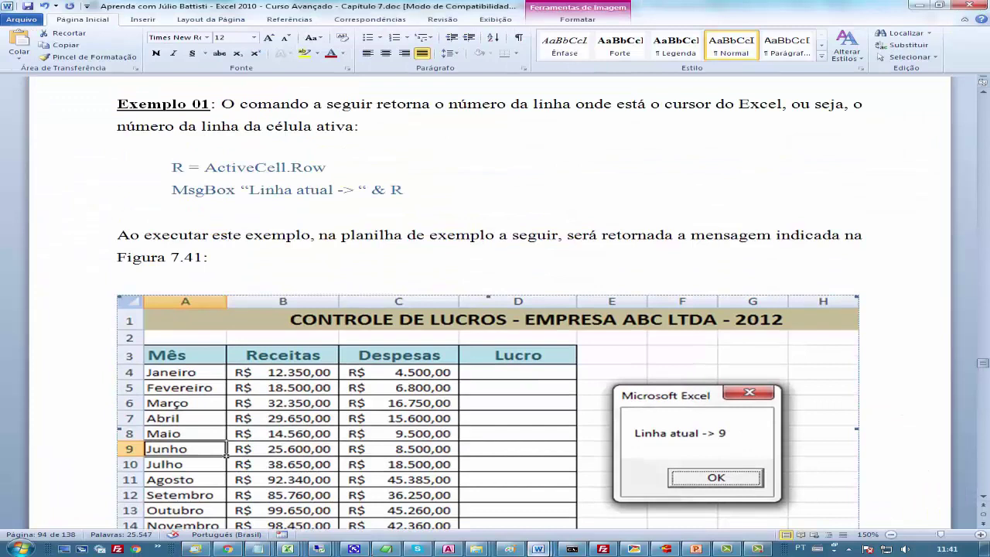
{"action": "mouse_move", "coordinate": [410, 189]}
{"action": "left_mouse_down"}
{"action": "mouse_move", "coordinate": [248, 190]}
{"action": "mouse_move", "coordinate": [172, 167]}
{"action": "left_mouse_up"}
{"action": "key", "text": "ctrl+c"}
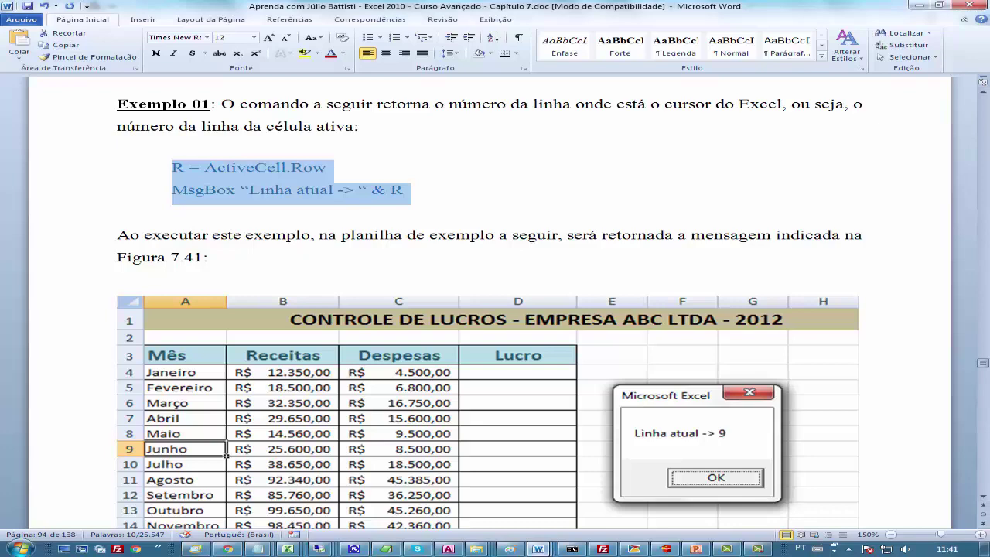
{"action": "right_click", "coordinate": [288, 548]}
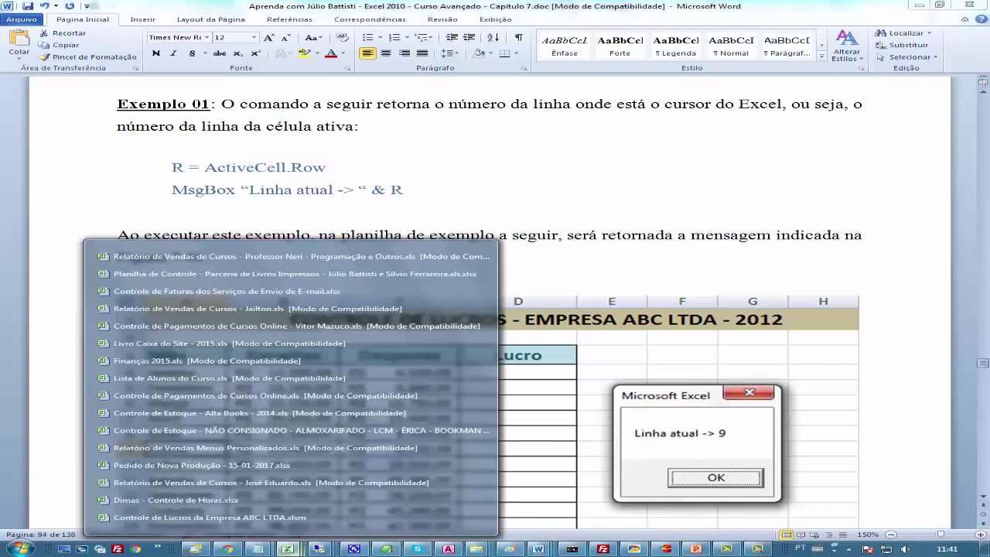
{"action": "left_click", "coordinate": [479, 517]}
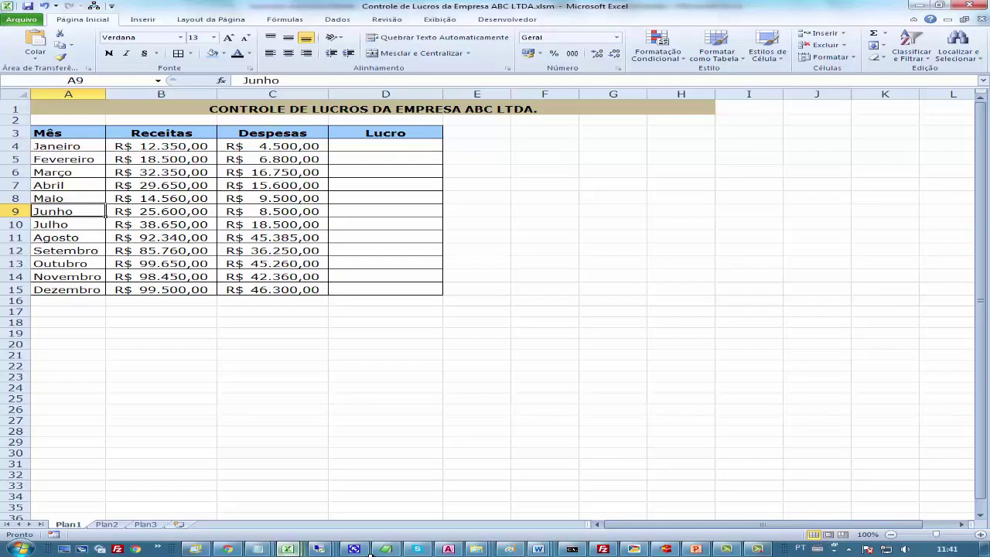
Insert a new Módulo1 into the Controle de Lucros VBA project with Inserir > Módulo
{"action": "key", "text": "alt+F11"}
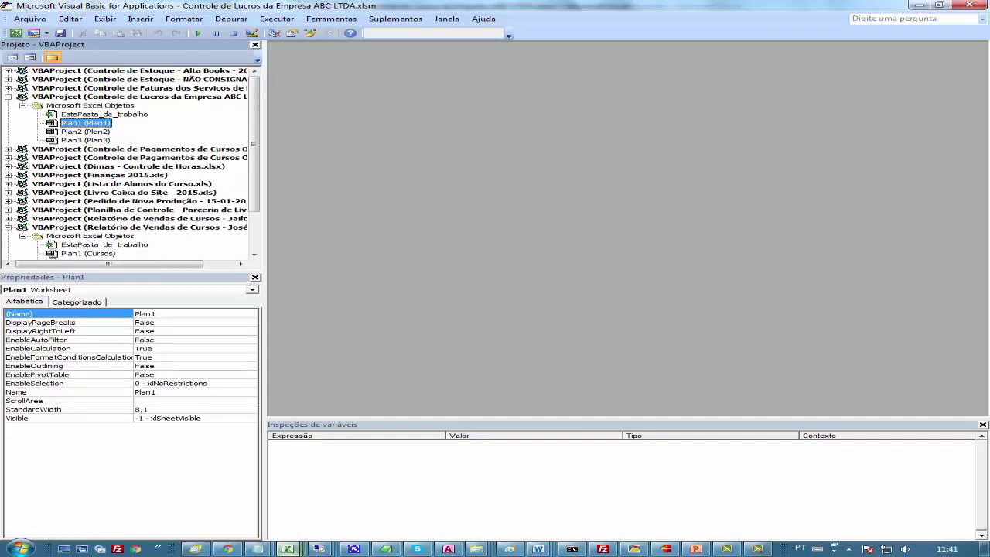
{"action": "left_click", "coordinate": [139, 96]}
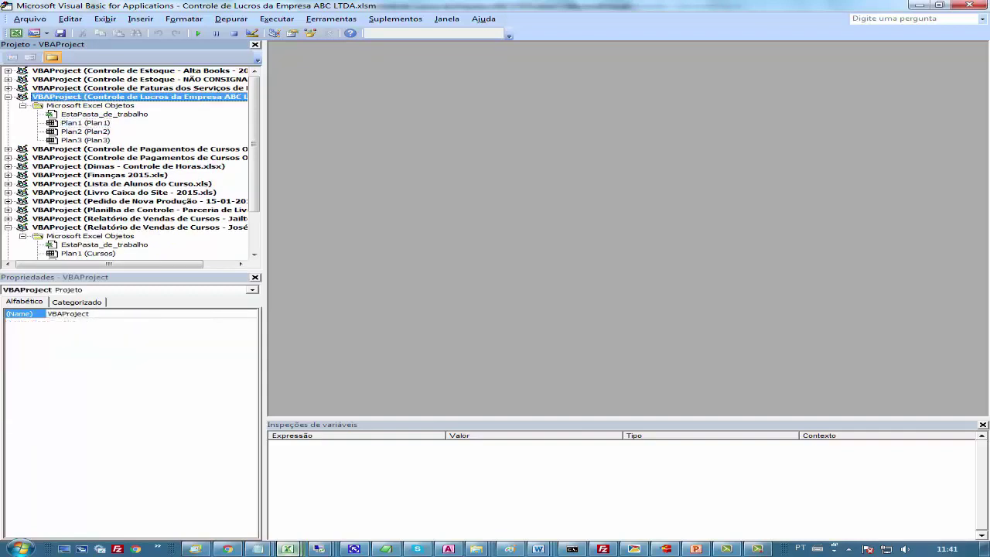
{"action": "right_click", "coordinate": [89, 98]}
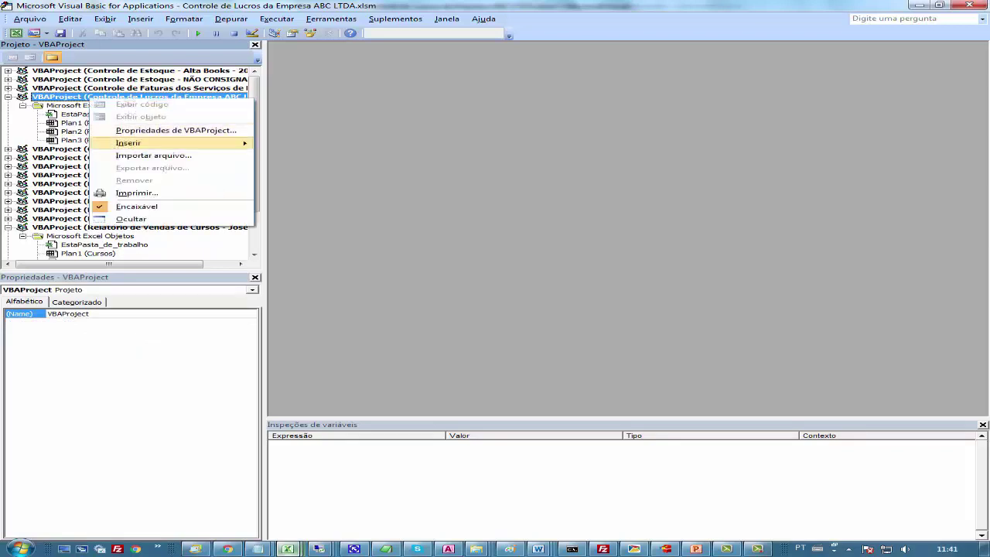
{"action": "mouse_move", "coordinate": [154, 143]}
{"action": "left_click", "coordinate": [297, 156]}
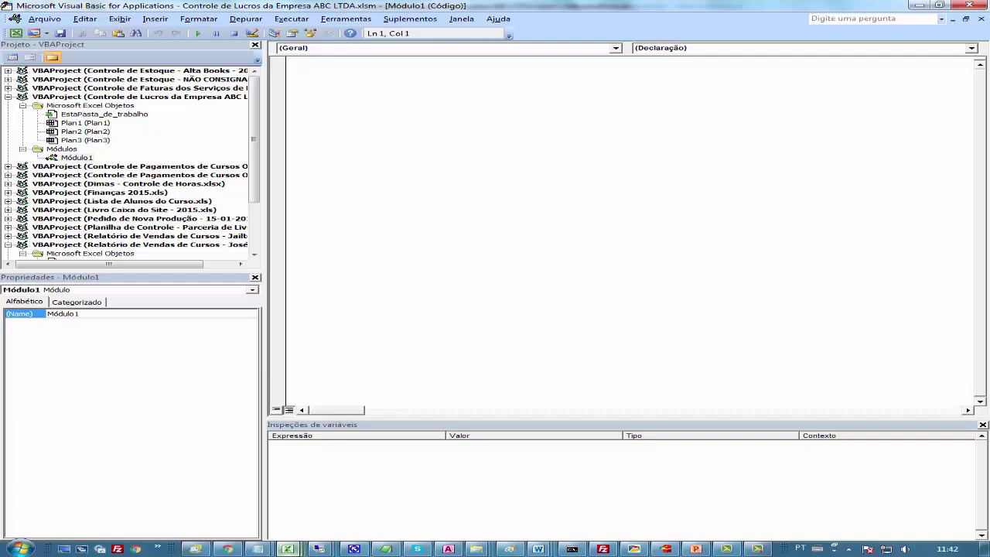
Write Public Sub TestaExemplos() with the pasted Exemplo 01 lines and a blank line before MsgBox
{"action": "type", "text": "i"}
{"action": "type", "text": "b"}
{"action": "key", "text": "BackSpace"}
{"action": "key", "text": "BackSpace"}
{"action": "type", "text": "Public Sub "}
{"action": "type", "text": "Te"}
{"action": "key", "text": "BackSpace"}
{"action": "type", "text": "estaE"}
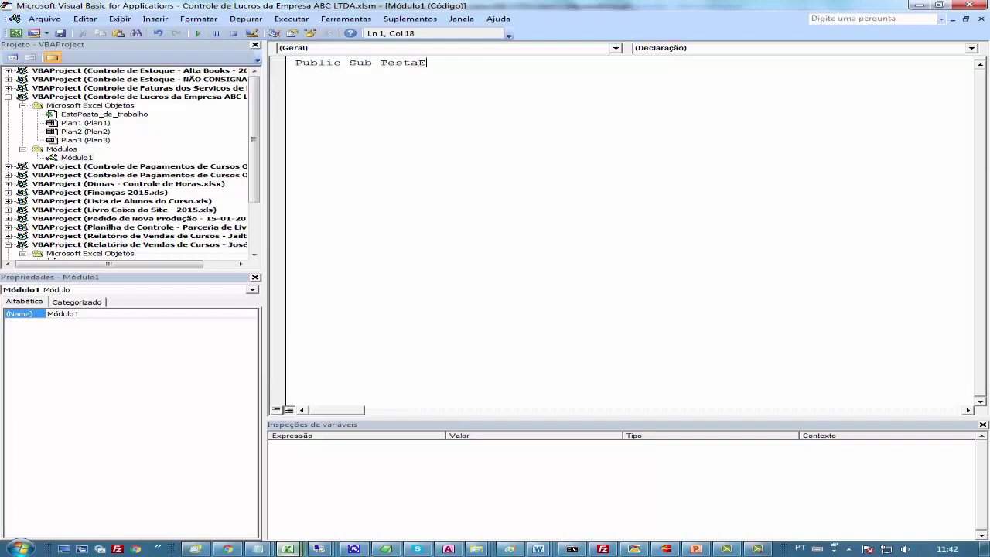
{"action": "type", "text": "xemplos()"}
{"action": "key", "text": "Return"}
{"action": "key", "text": "Return"}
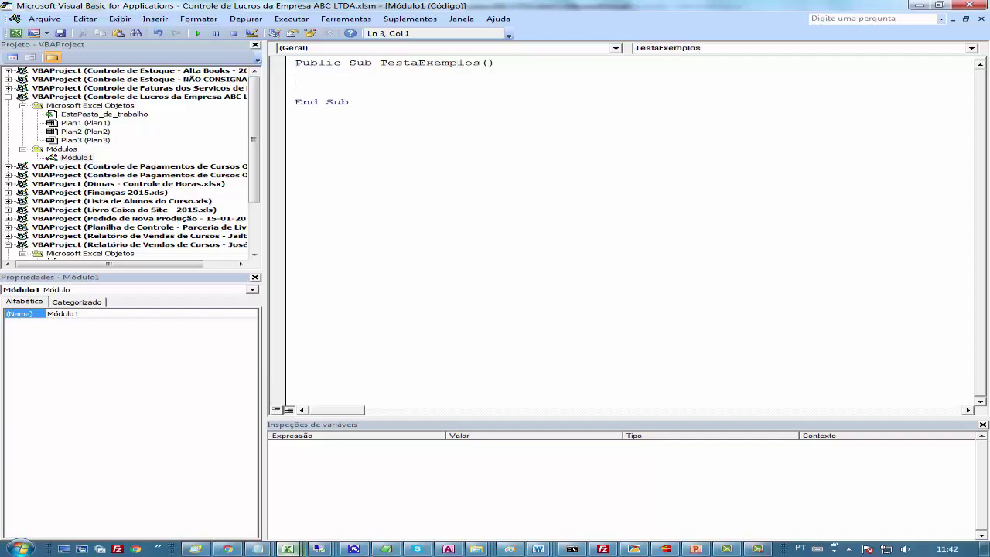
{"action": "key", "text": "ctrl+v"}
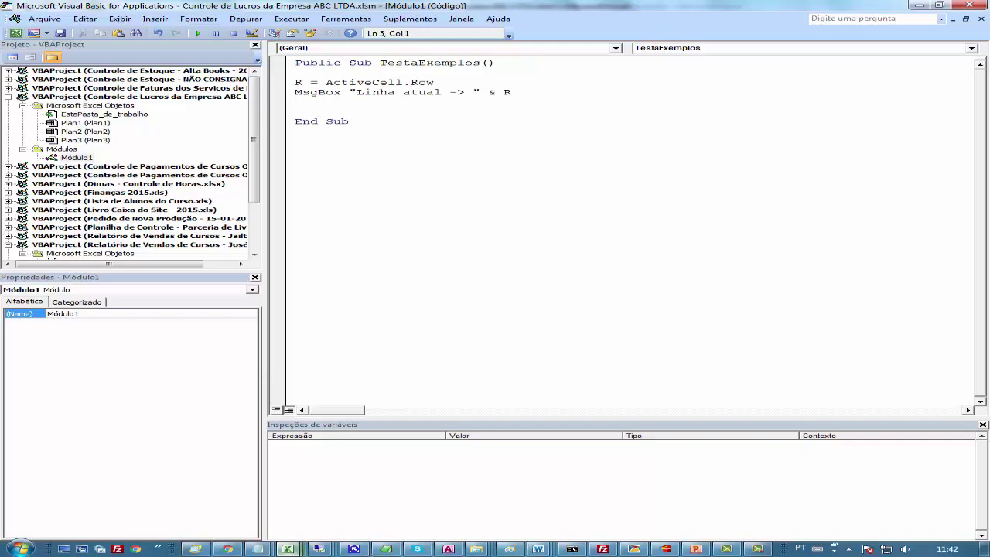
{"action": "key", "text": "Up"}
{"action": "key", "text": "Return"}
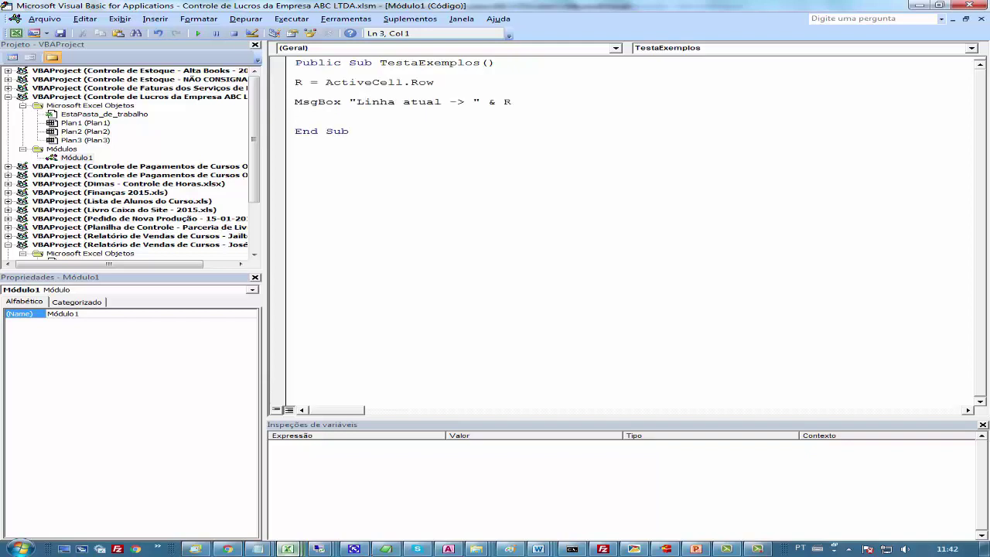
Step through TestaExemplos with F8, getting the message 'Linha atual -> 9'
{"action": "key", "text": "F8"}
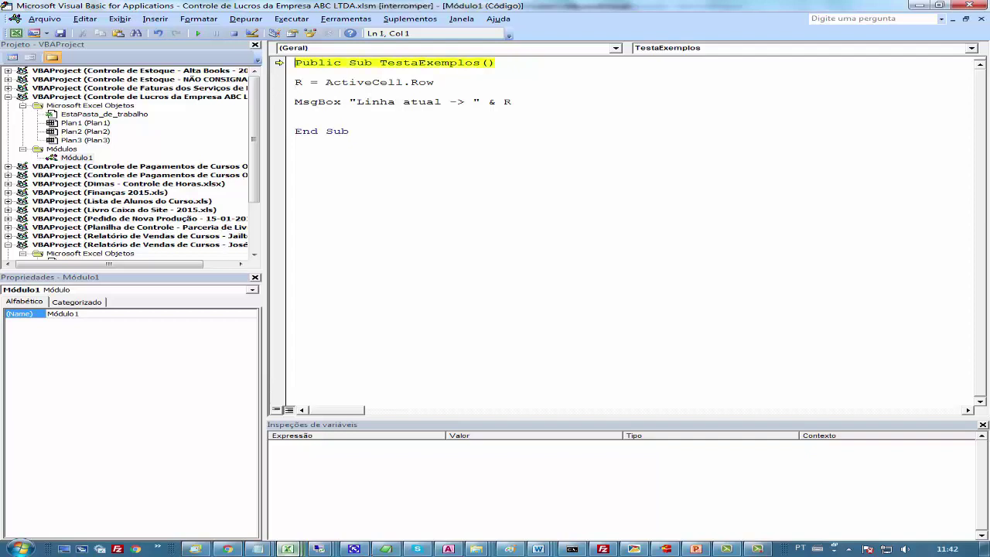
{"action": "key", "text": "F8"}
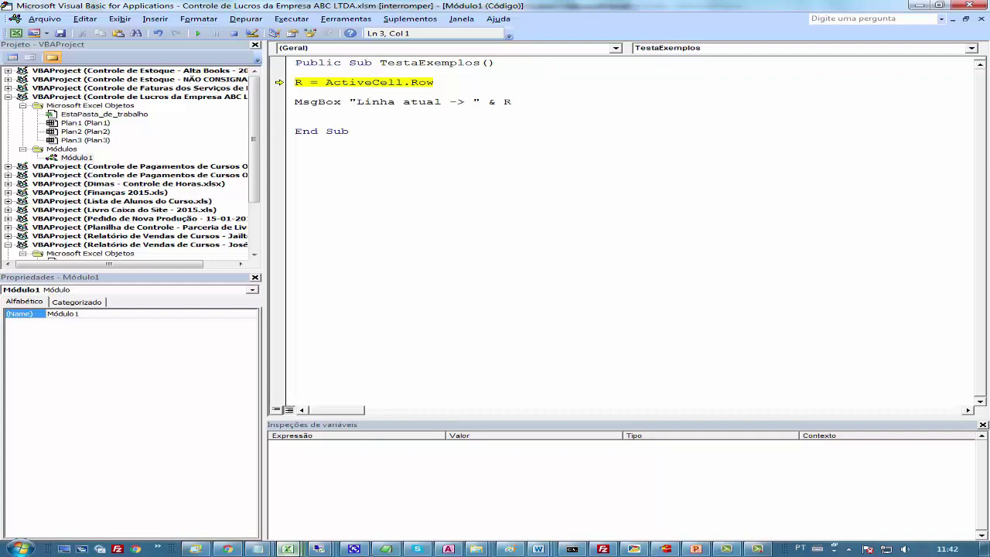
{"action": "key", "text": "F8"}
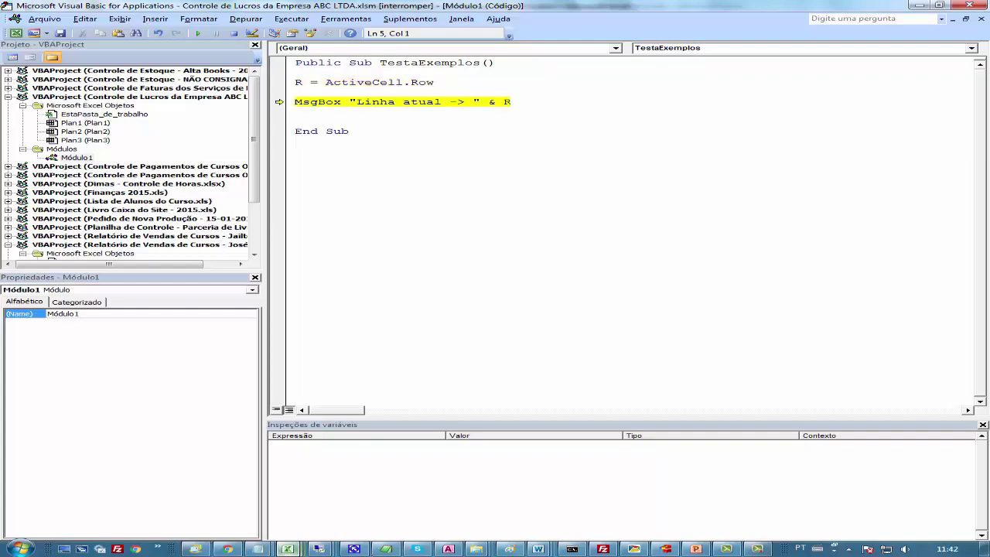
{"action": "key", "text": "F8"}
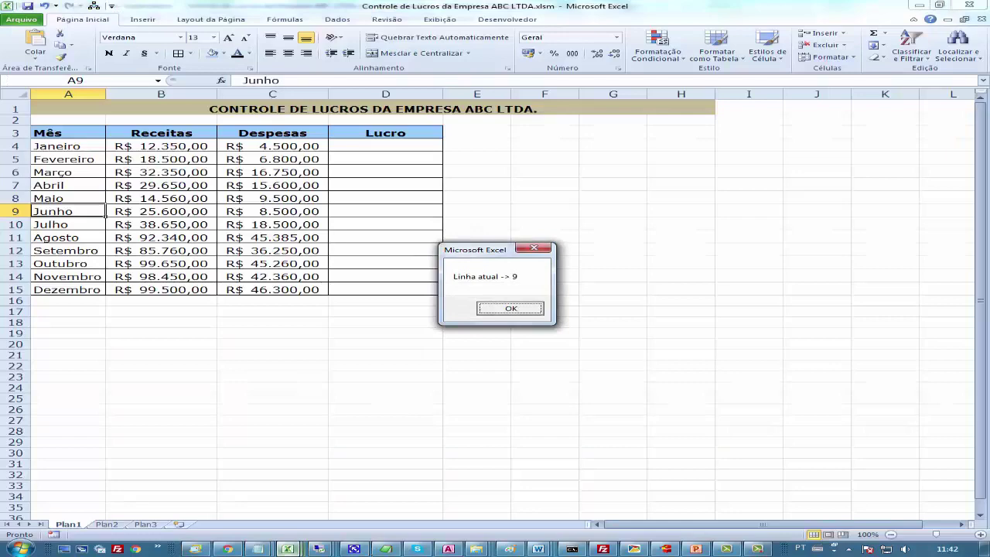
{"action": "key", "text": "Return"}
{"action": "mouse_move", "coordinate": [353, 548]}
{"action": "mouse_move", "coordinate": [287, 549]}
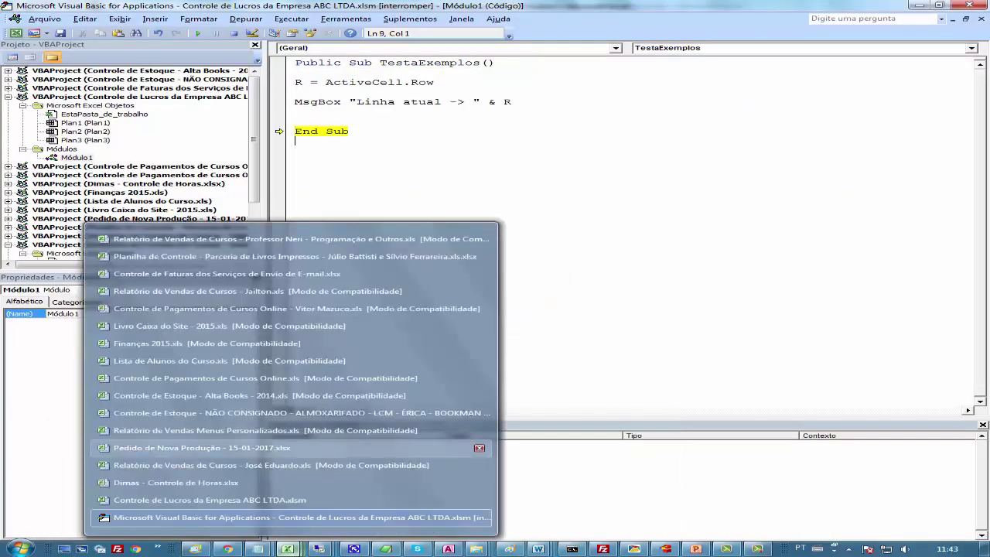
{"action": "key", "text": "F8"}
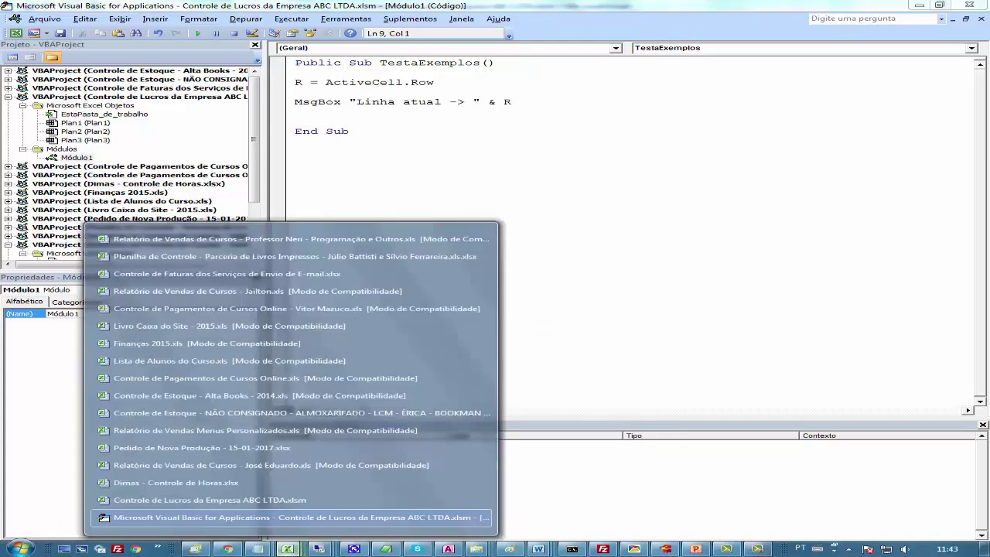
Make Fevereiro in A5 active and rerun the macro with F5, getting 'Linha atual -> 5'
{"action": "left_click", "coordinate": [294, 499]}
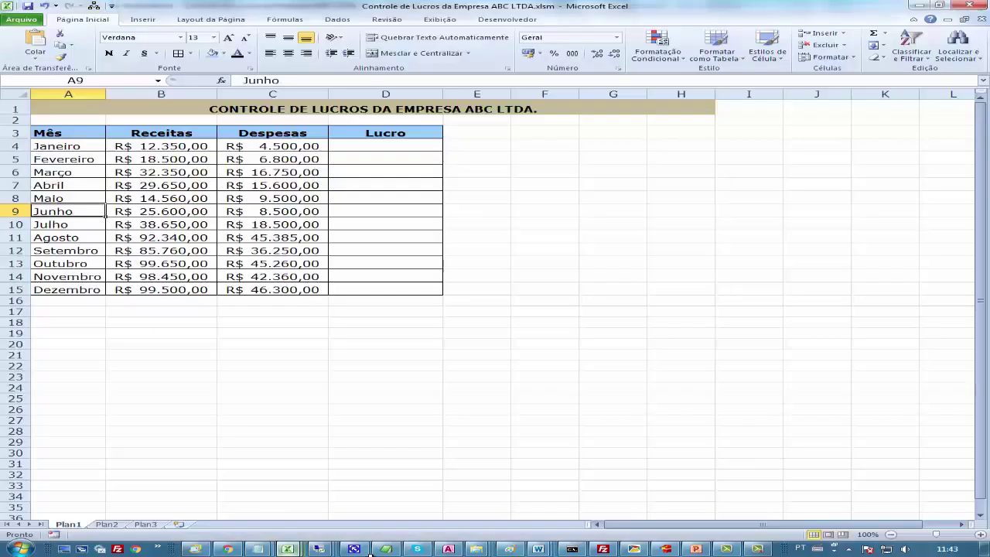
{"action": "key", "text": "Up"}
{"action": "key", "text": "Up"}
{"action": "key", "text": "Up"}
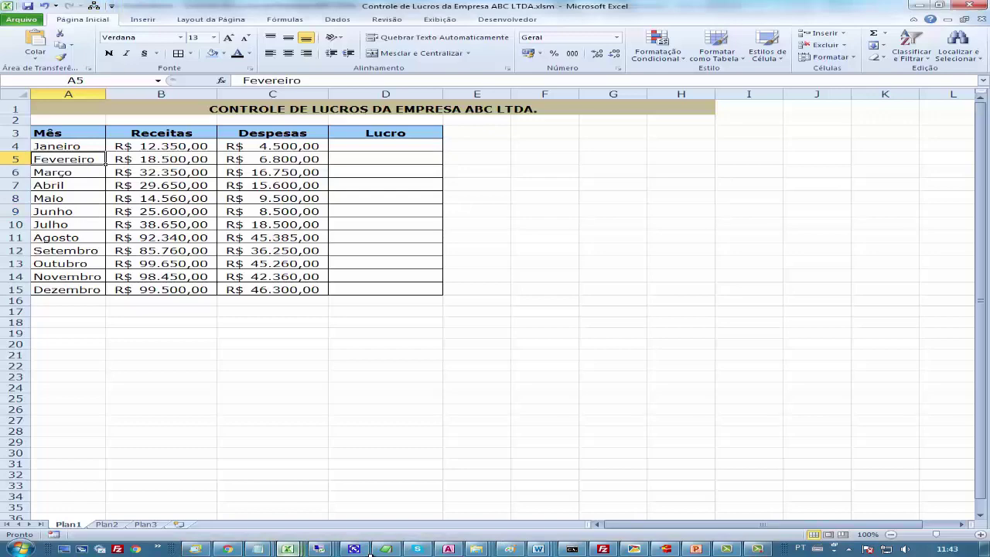
{"action": "mouse_move", "coordinate": [287, 548]}
{"action": "left_click", "coordinate": [294, 517]}
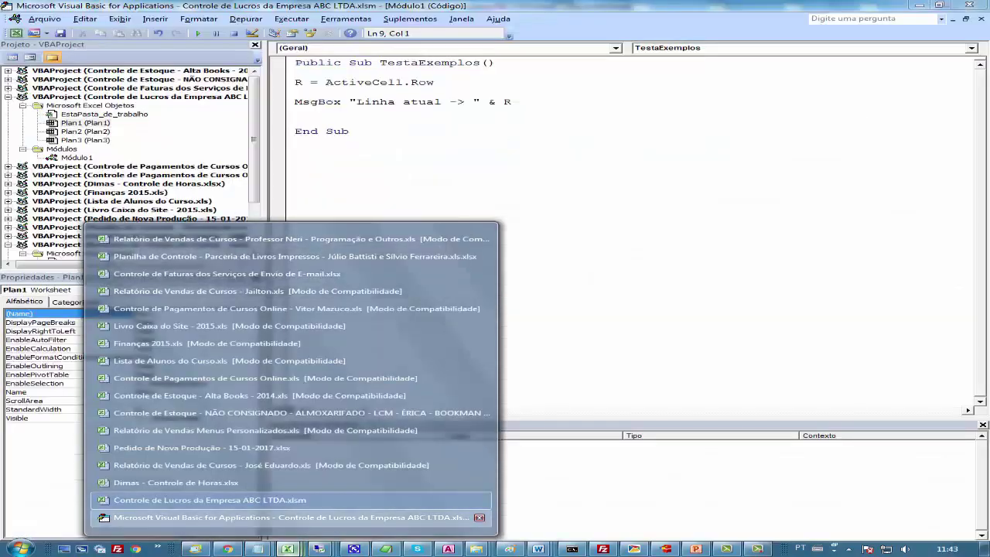
{"action": "left_click", "coordinate": [409, 63]}
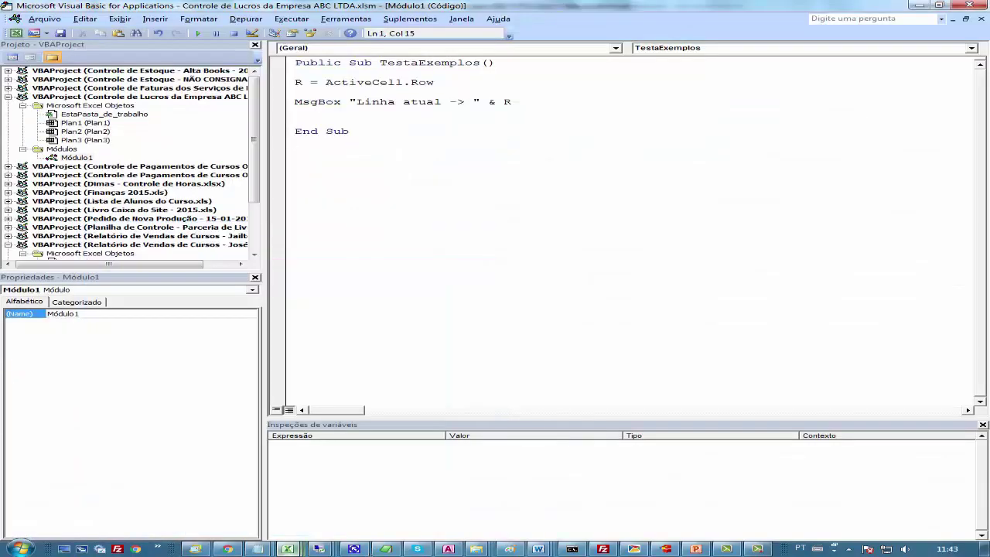
{"action": "key", "text": "F5"}
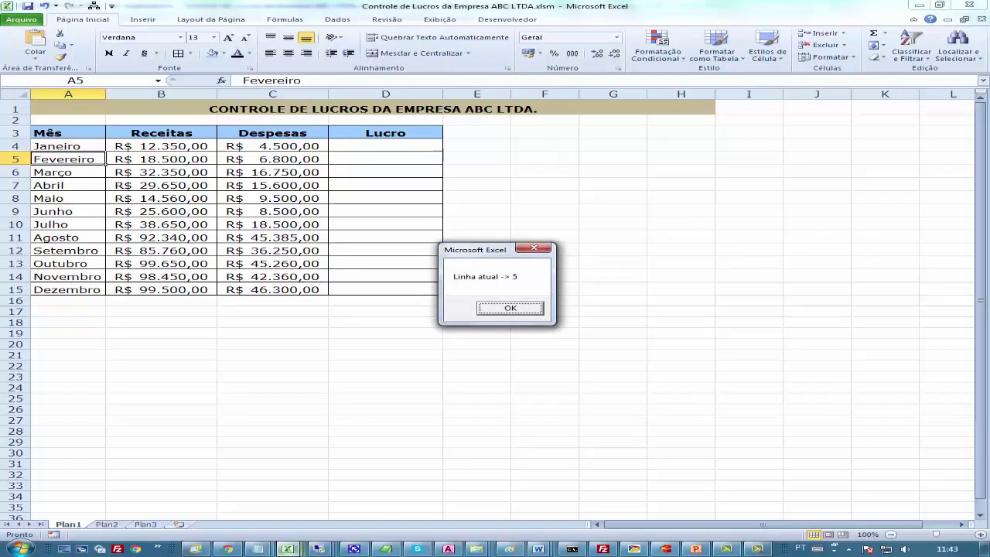
{"action": "key", "text": "Return"}
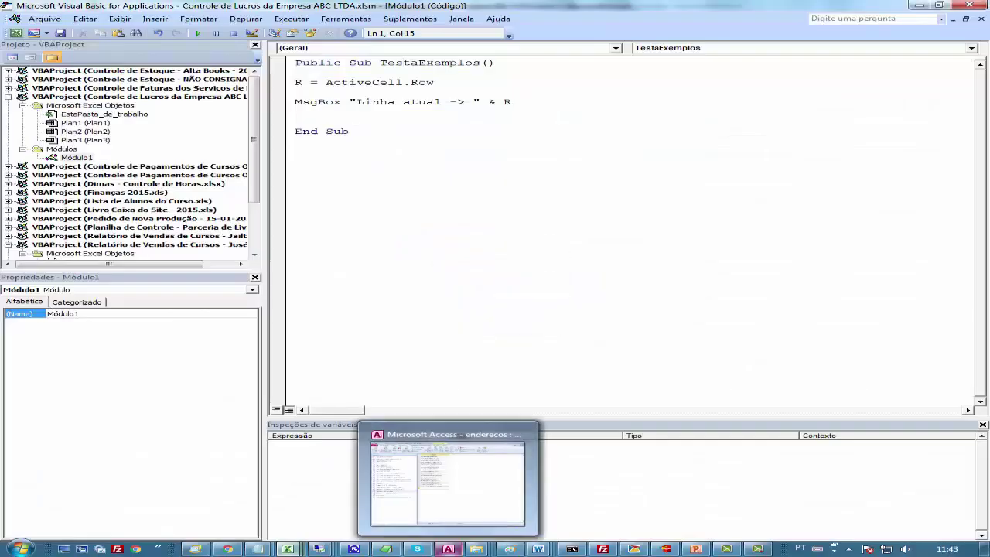
Read through pages 94–95 of the Word manual, from the ActiveCell.Row example to Exemplo 02
{"action": "mouse_move", "coordinate": [538, 548]}
{"action": "left_click", "coordinate": [226, 457]}
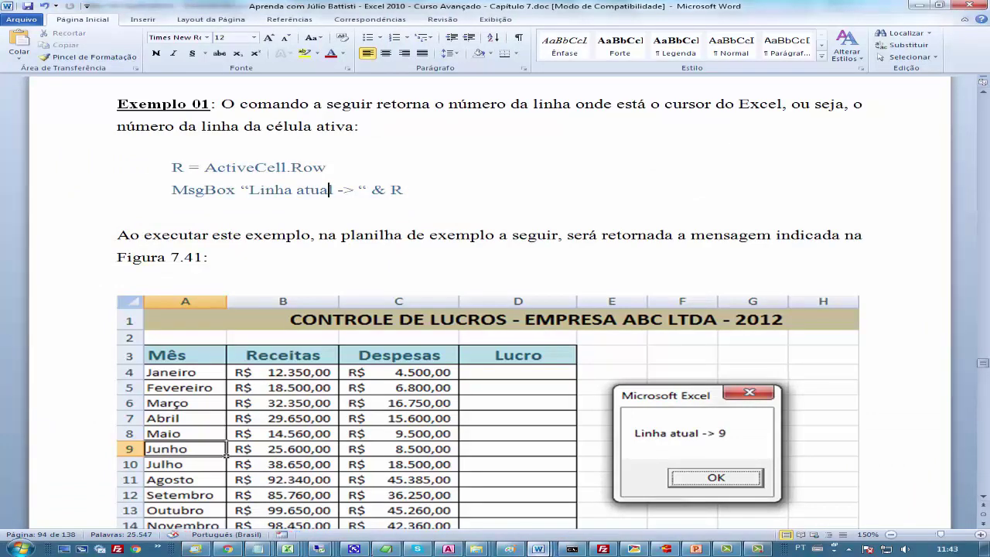
{"action": "scroll", "coordinate": [495, 310], "scroll_direction": "down", "scroll_amount": 8}
{"action": "scroll", "coordinate": [495, 309], "scroll_direction": "down", "scroll_amount": 6}
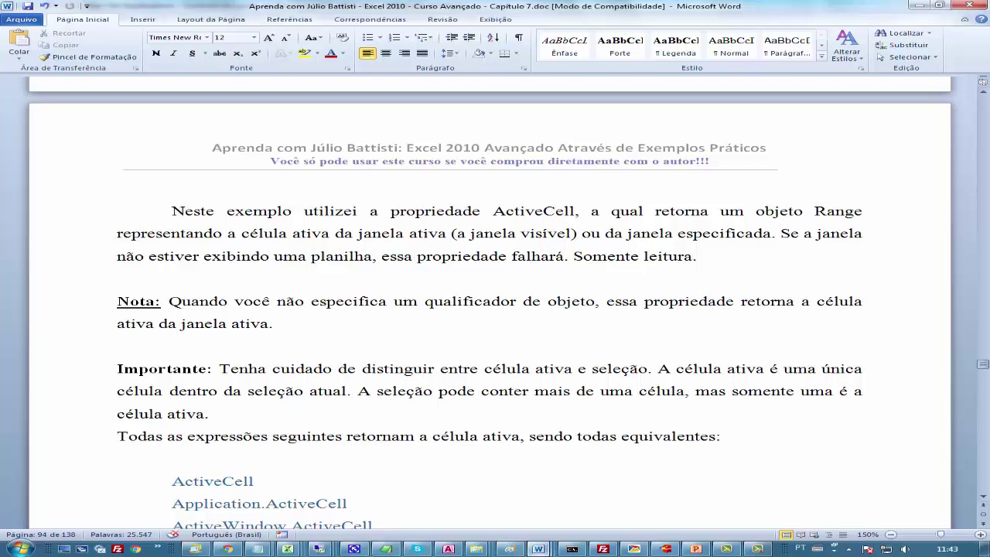
{"action": "scroll", "coordinate": [489, 309], "scroll_direction": "up", "scroll_amount": 4}
{"action": "scroll", "coordinate": [490, 309], "scroll_direction": "up", "scroll_amount": 3}
{"action": "scroll", "coordinate": [490, 309], "scroll_direction": "up", "scroll_amount": 4}
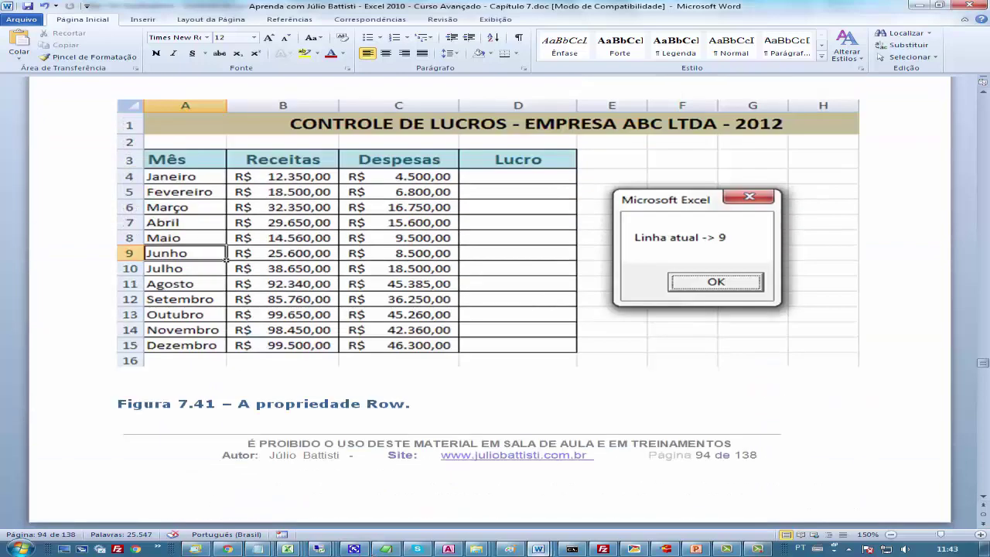
{"action": "scroll", "coordinate": [489, 310], "scroll_direction": "up", "scroll_amount": 4}
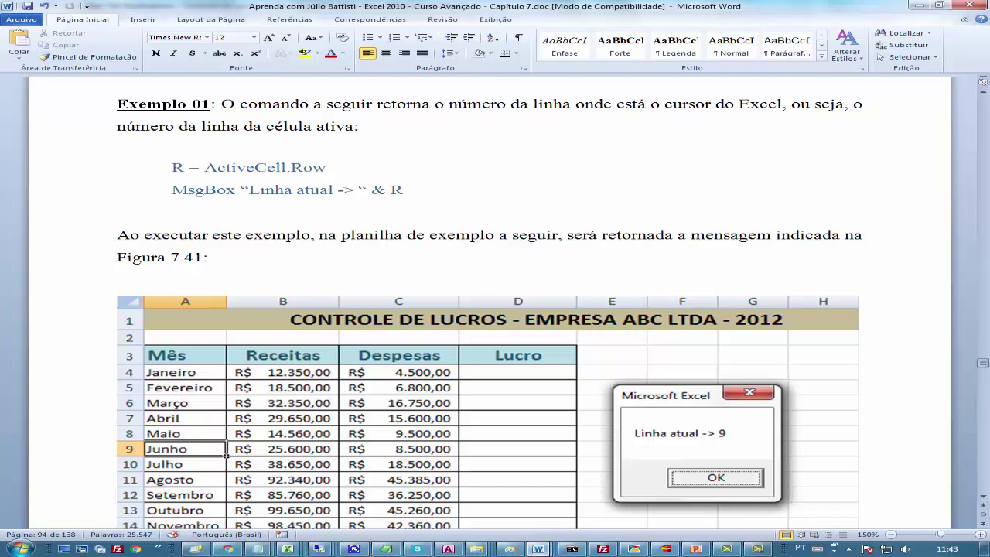
{"action": "scroll", "coordinate": [490, 309], "scroll_direction": "down", "scroll_amount": 3}
{"action": "scroll", "coordinate": [489, 309], "scroll_direction": "up", "scroll_amount": 2}
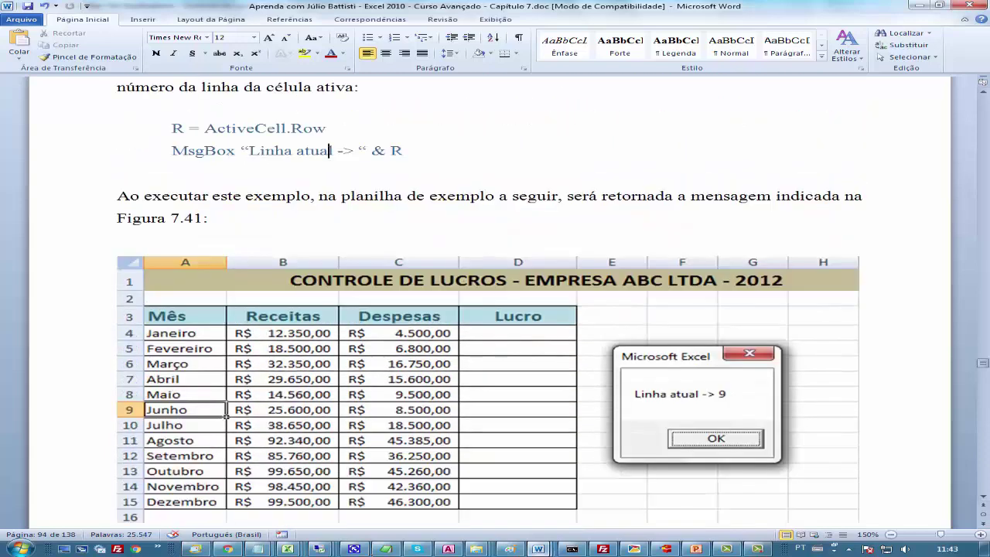
{"action": "scroll", "coordinate": [490, 309], "scroll_direction": "down", "scroll_amount": 3}
{"action": "scroll", "coordinate": [490, 310], "scroll_direction": "down", "scroll_amount": 5}
{"action": "scroll", "coordinate": [490, 309], "scroll_direction": "down", "scroll_amount": 5}
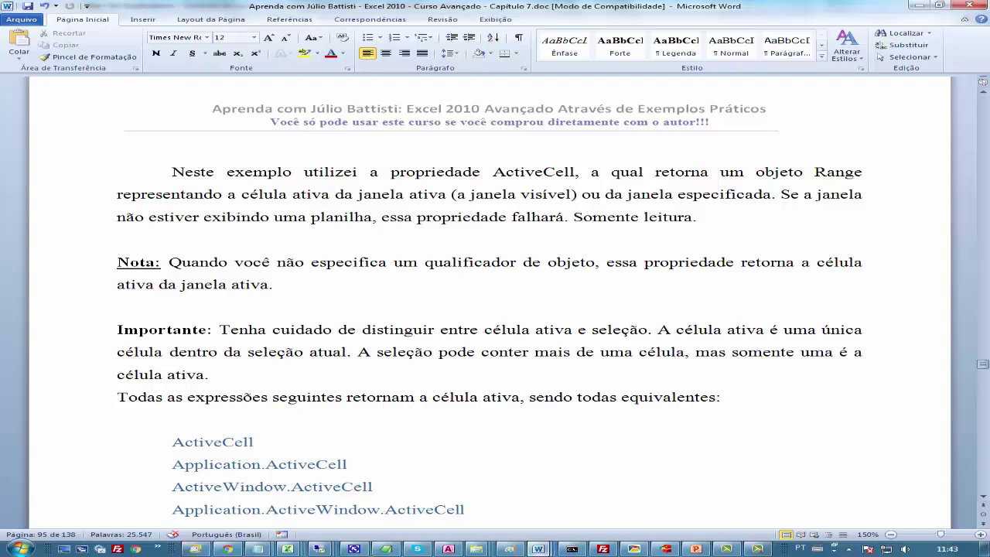
{"action": "scroll", "coordinate": [490, 310], "scroll_direction": "down", "scroll_amount": 1}
{"action": "scroll", "coordinate": [489, 310], "scroll_direction": "down", "scroll_amount": 1}
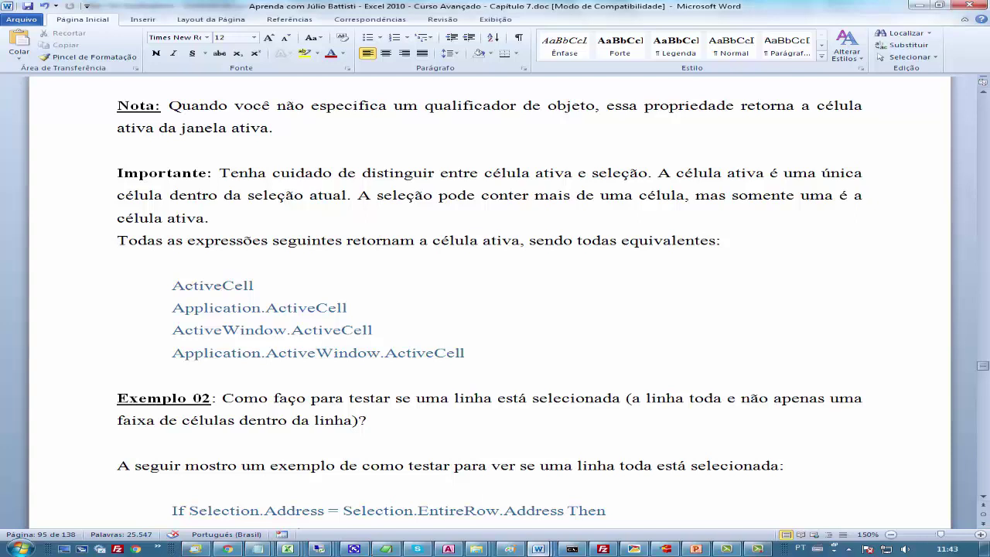
{"action": "mouse_move", "coordinate": [287, 548]}
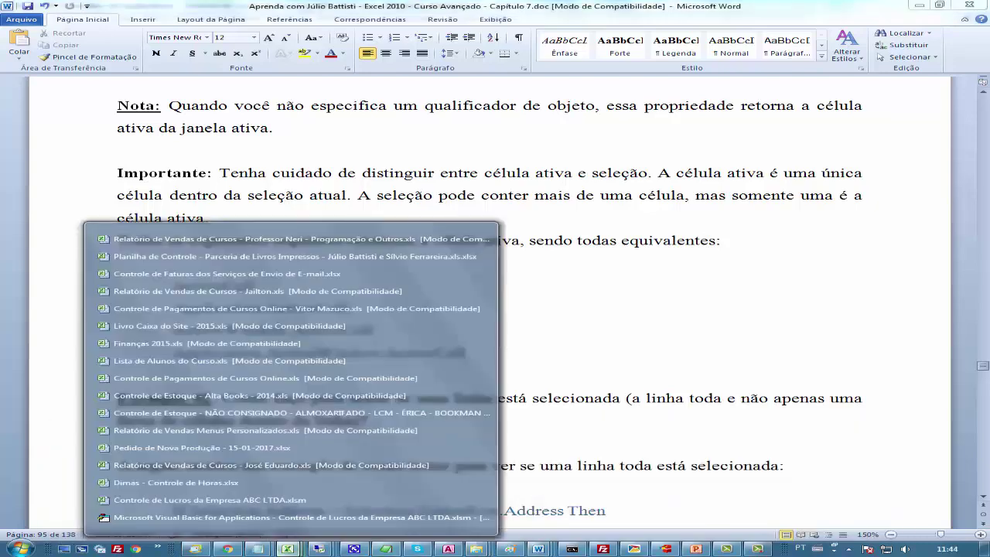
{"action": "left_click", "coordinate": [309, 500]}
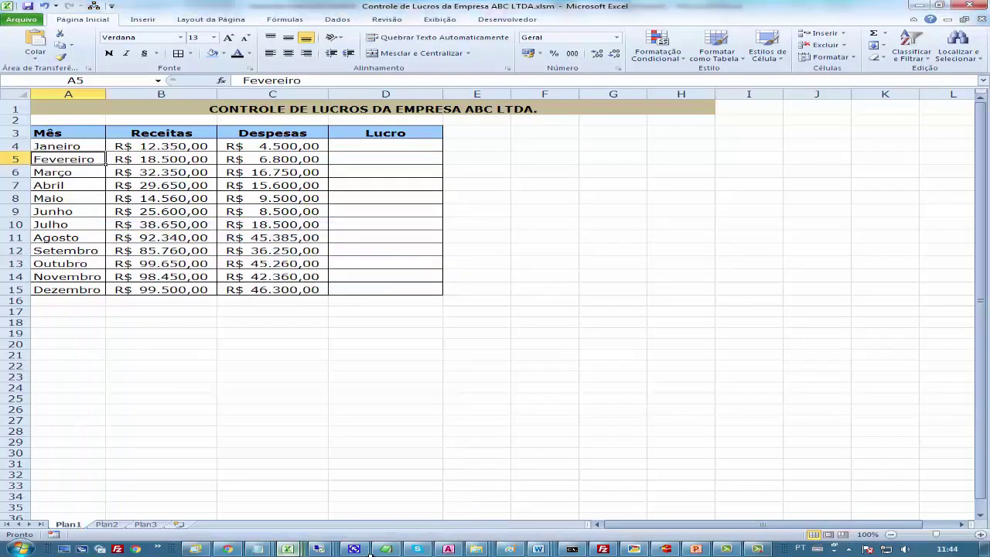
{"action": "left_click_drag", "start_coordinate": [54, 133], "coordinate": [418, 289]}
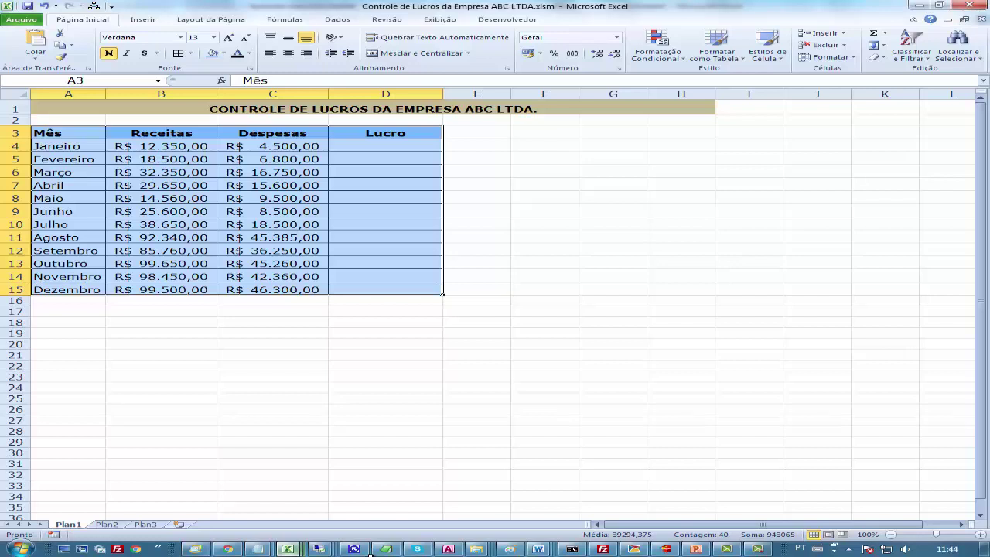
{"action": "left_click", "coordinate": [69, 133]}
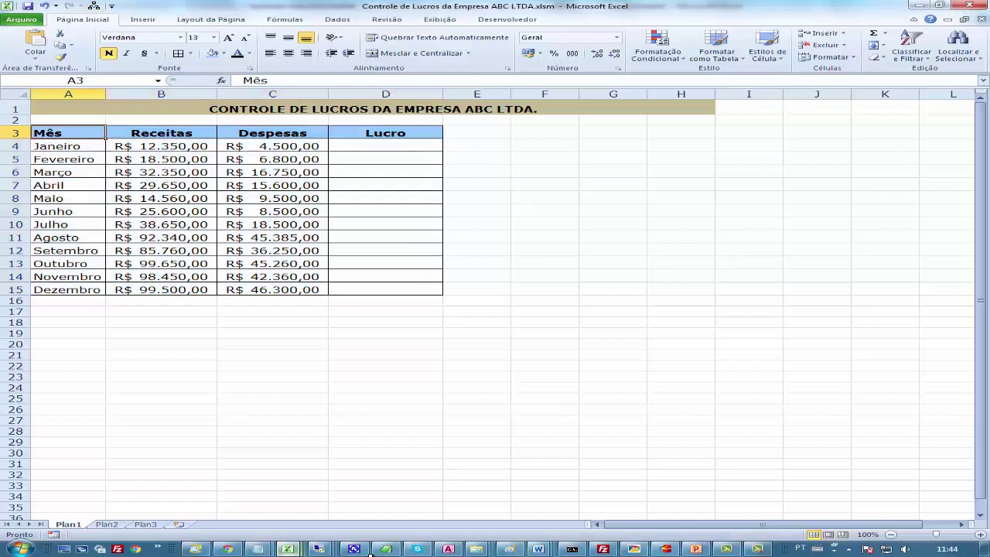
{"action": "mouse_move", "coordinate": [50, 172]}
{"action": "left_mouse_down"}
{"action": "mouse_move", "coordinate": [294, 263]}
{"action": "mouse_move", "coordinate": [443, 294]}
{"action": "left_mouse_up"}
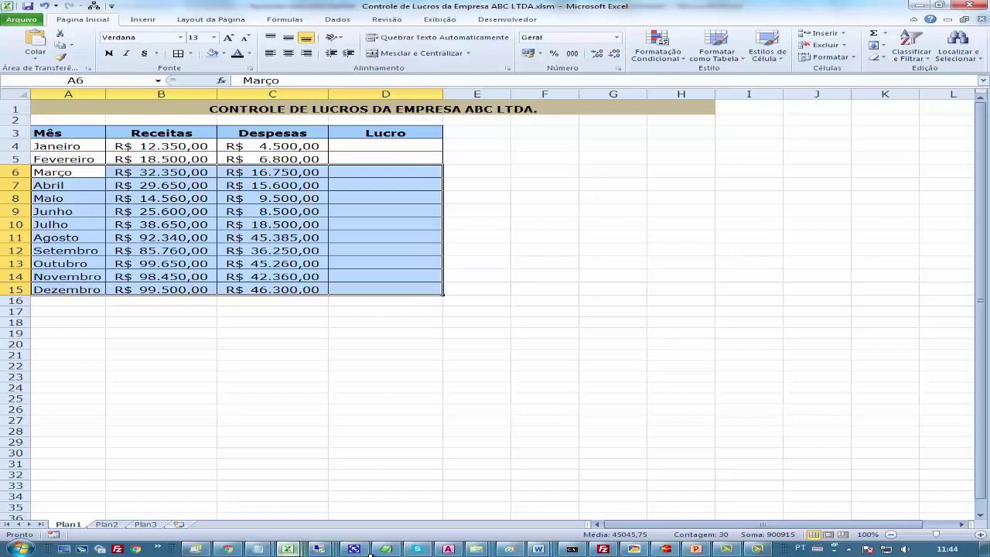
{"action": "left_click", "coordinate": [104, 133]}
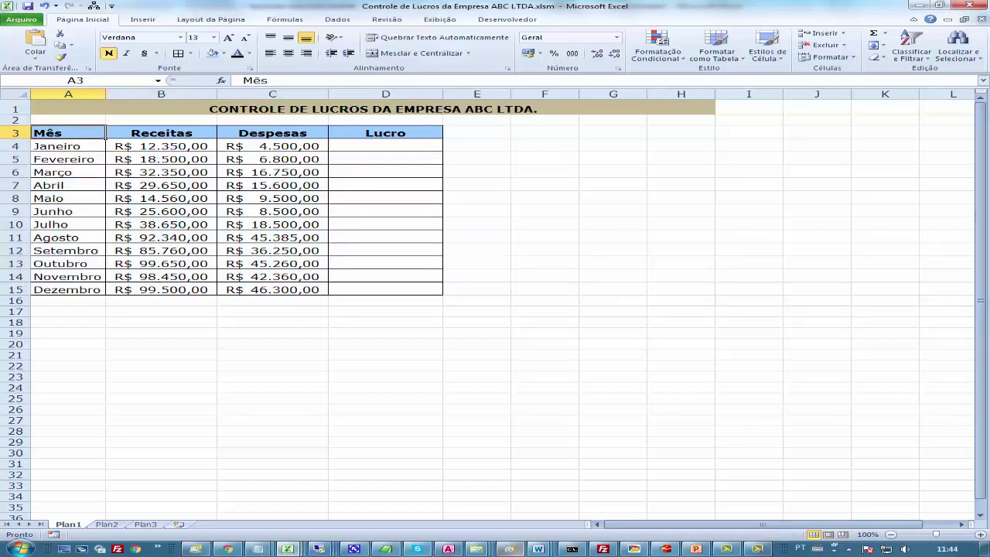
{"action": "mouse_move", "coordinate": [517, 550]}
{"action": "left_click", "coordinate": [240, 487]}
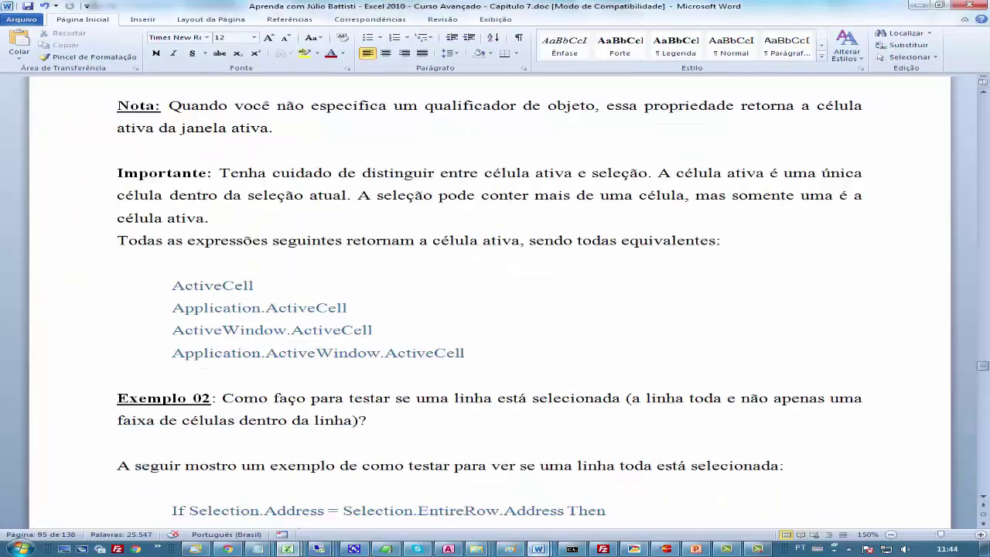
{"action": "scroll", "coordinate": [489, 303], "scroll_direction": "down", "scroll_amount": 1}
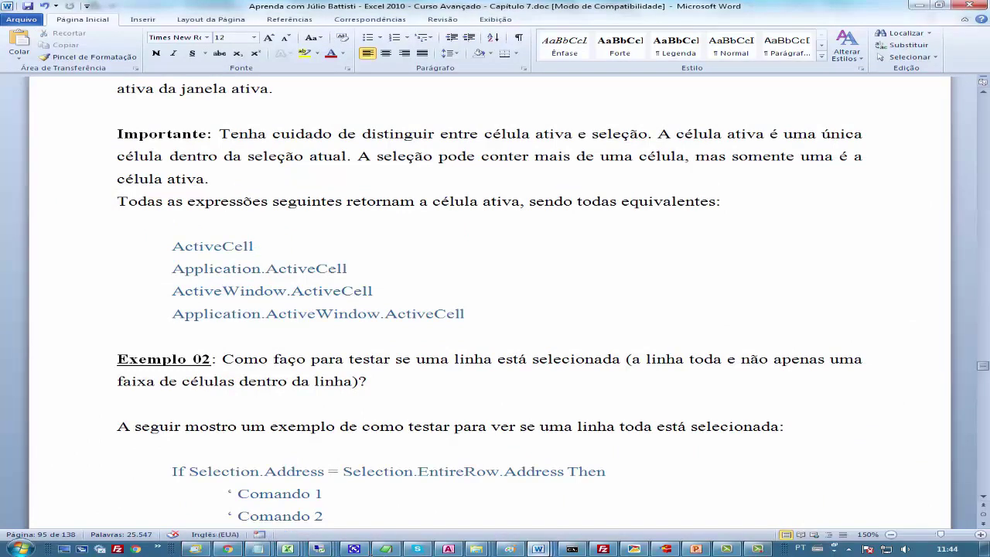
{"action": "left_click_drag", "start_coordinate": [172, 269], "coordinate": [355, 268]}
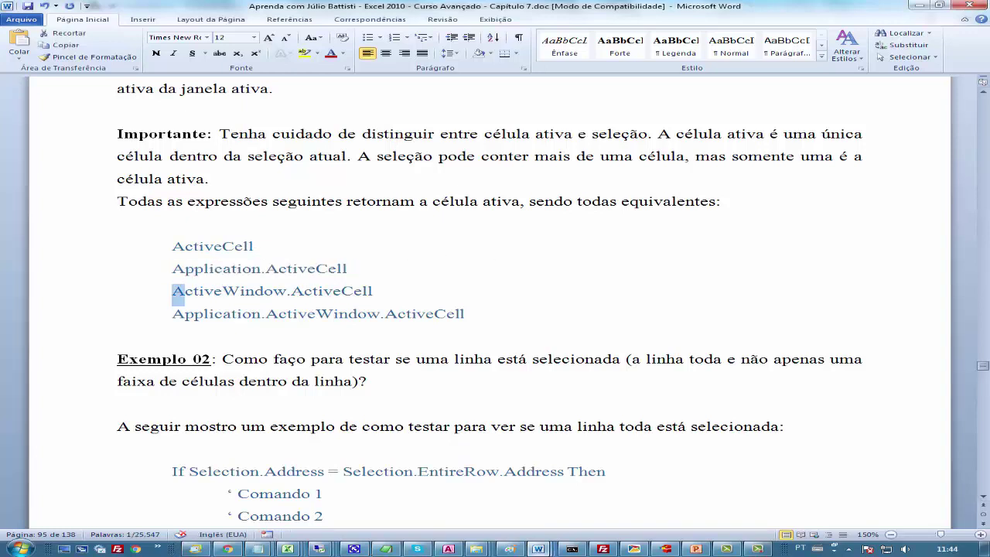
{"action": "left_click_drag", "start_coordinate": [173, 291], "coordinate": [381, 292]}
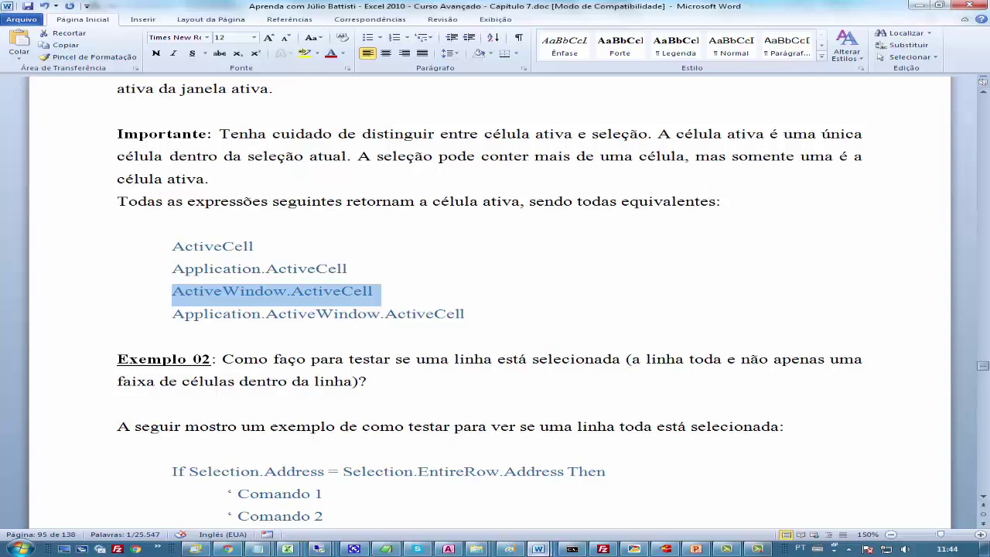
{"action": "left_click", "coordinate": [172, 313]}
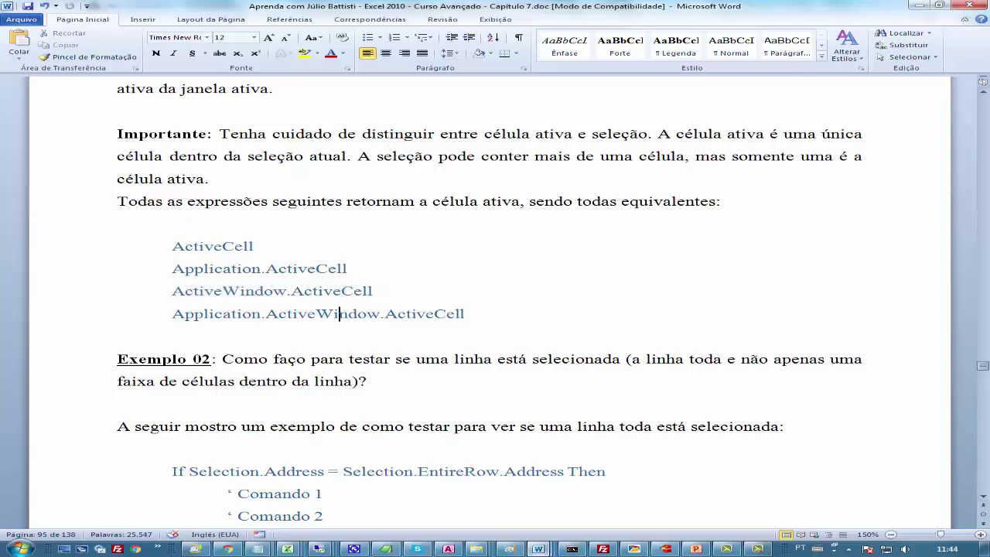
{"action": "left_click_drag", "start_coordinate": [466, 313], "coordinate": [171, 246]}
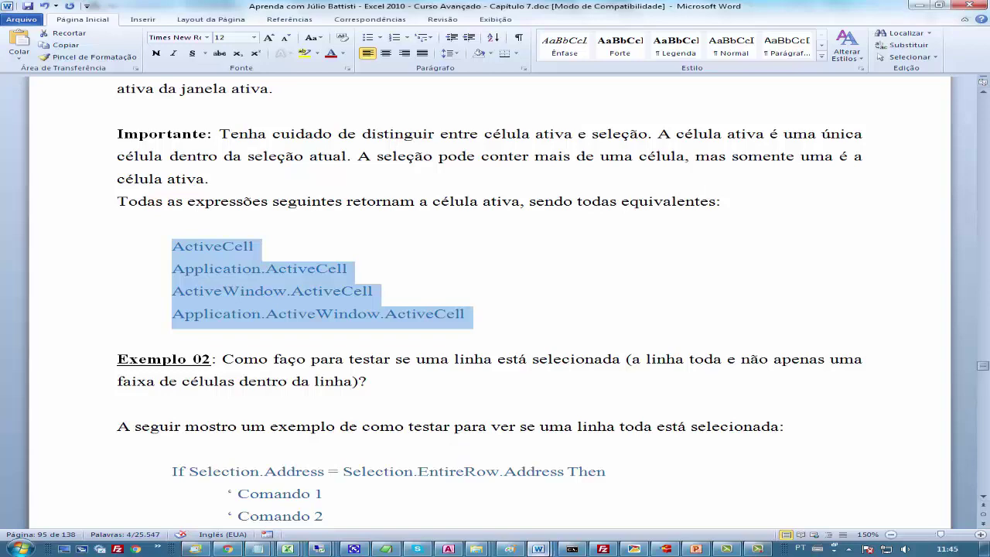
Select the Exemplo 02 If Selection.Address … End If code block in the Word manual
{"action": "scroll", "coordinate": [489, 302], "scroll_direction": "down", "scroll_amount": 2}
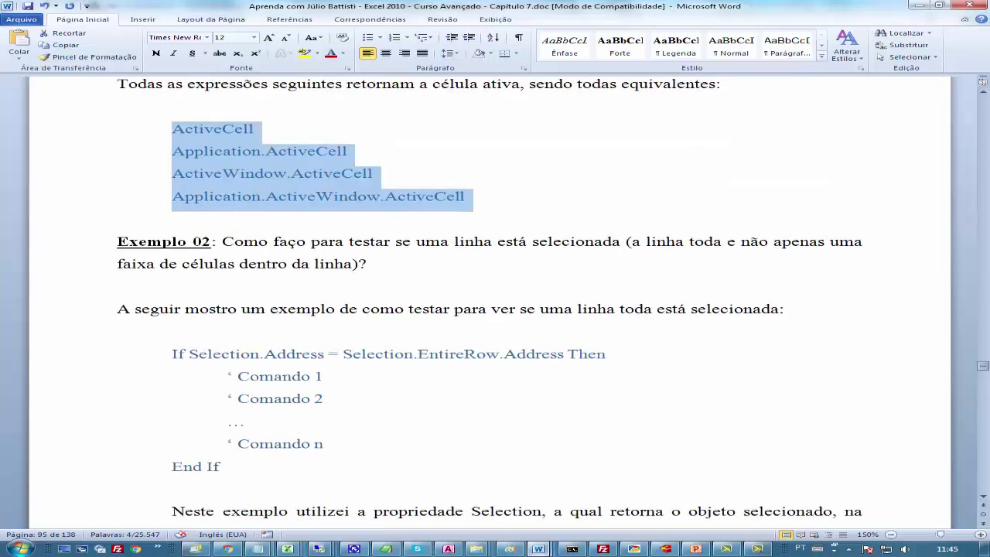
{"action": "scroll", "coordinate": [489, 301], "scroll_direction": "down", "scroll_amount": 1}
{"action": "scroll", "coordinate": [489, 302], "scroll_direction": "down", "scroll_amount": 1}
{"action": "scroll", "coordinate": [489, 301], "scroll_direction": "down", "scroll_amount": 1}
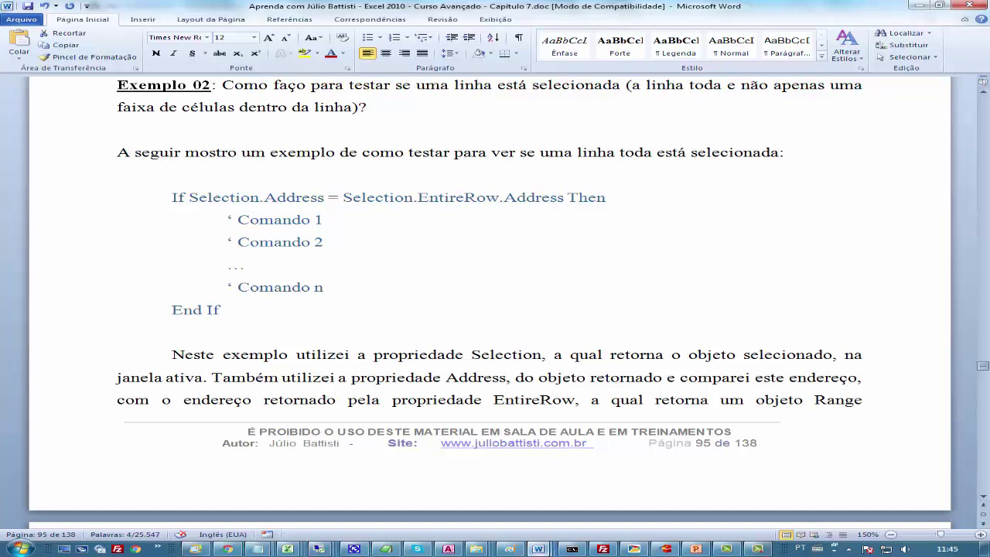
{"action": "key", "text": "ctrl+shift+Left"}
{"action": "key", "text": "ctrl+shift+Left"}
{"action": "key", "text": "ctrl+shift+Left"}
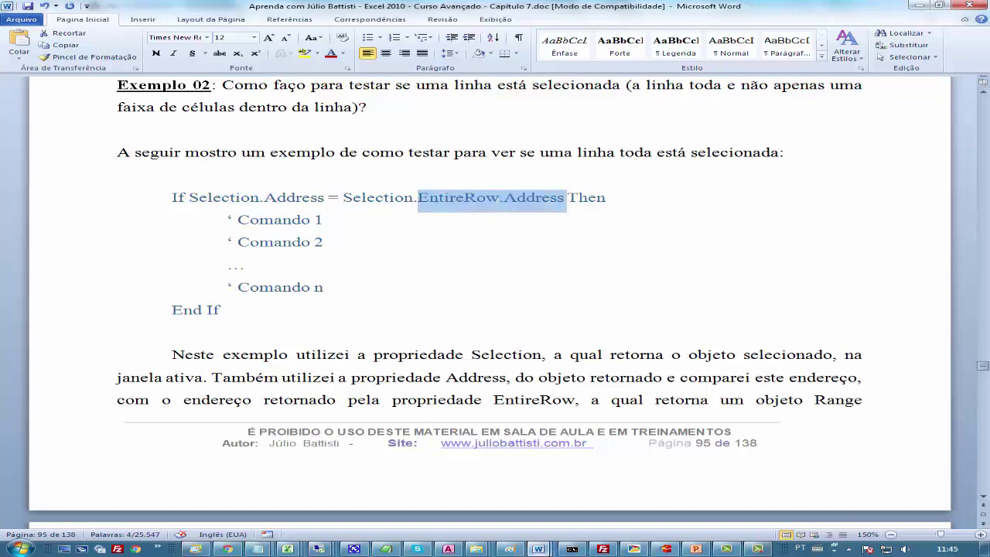
{"action": "key", "text": "ctrl+shift+Left"}
{"action": "key", "text": "ctrl+shift+Left"}
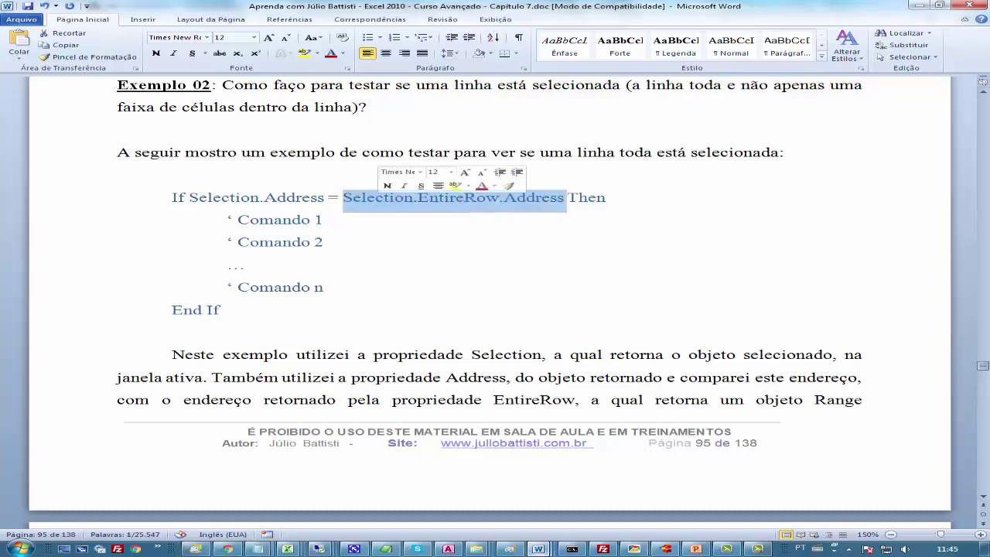
{"action": "left_click", "coordinate": [430, 198]}
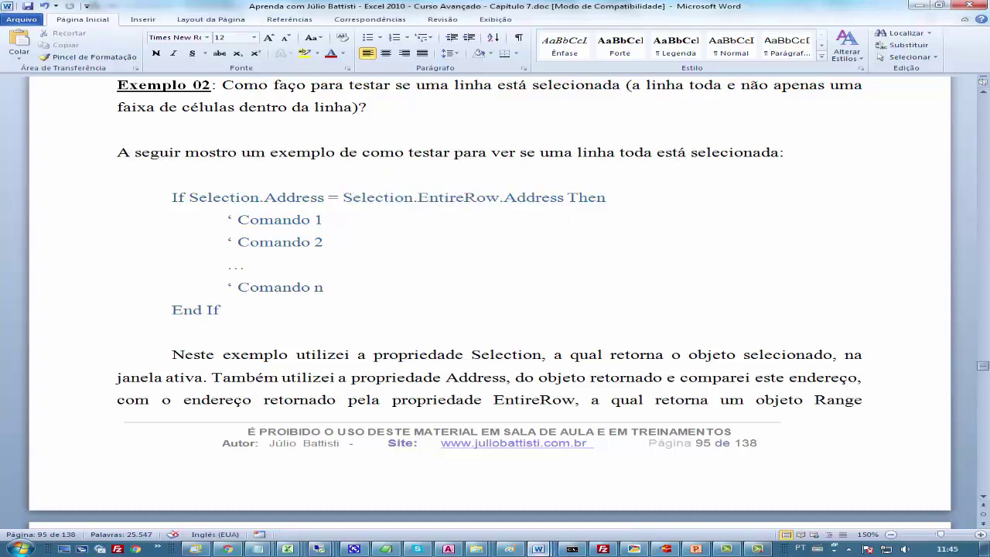
{"action": "left_click_drag", "start_coordinate": [327, 199], "coordinate": [189, 200]}
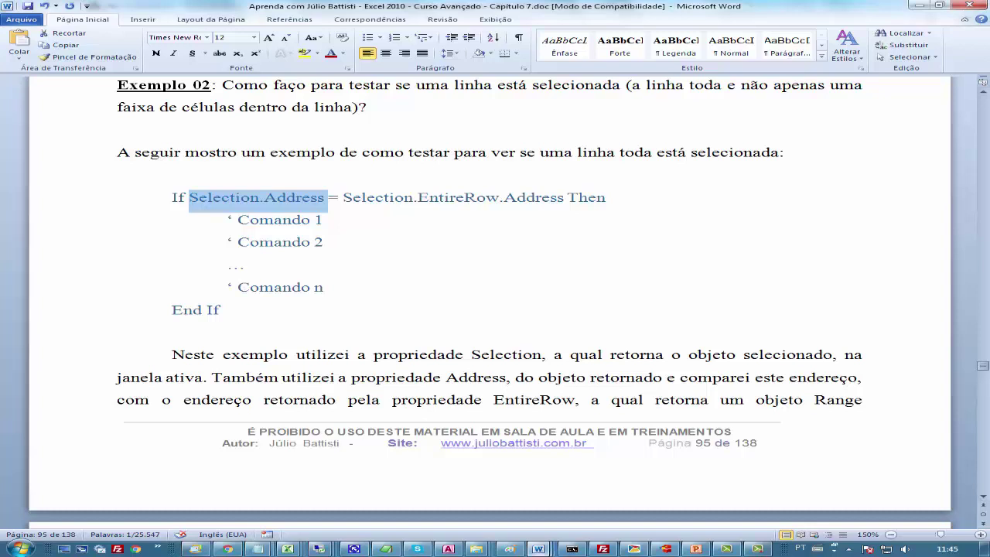
{"action": "left_click_drag", "start_coordinate": [221, 309], "coordinate": [172, 197]}
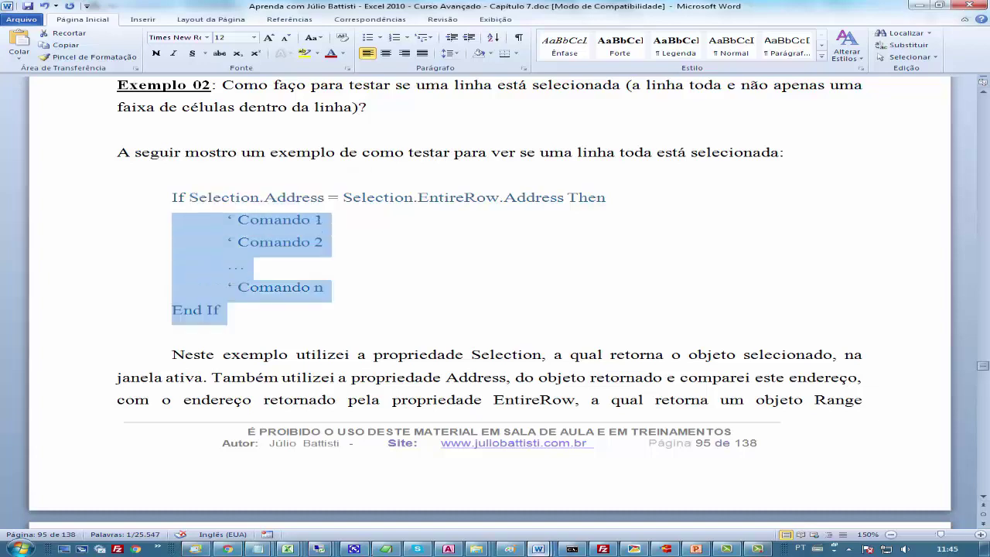
{"action": "left_click", "coordinate": [288, 548]}
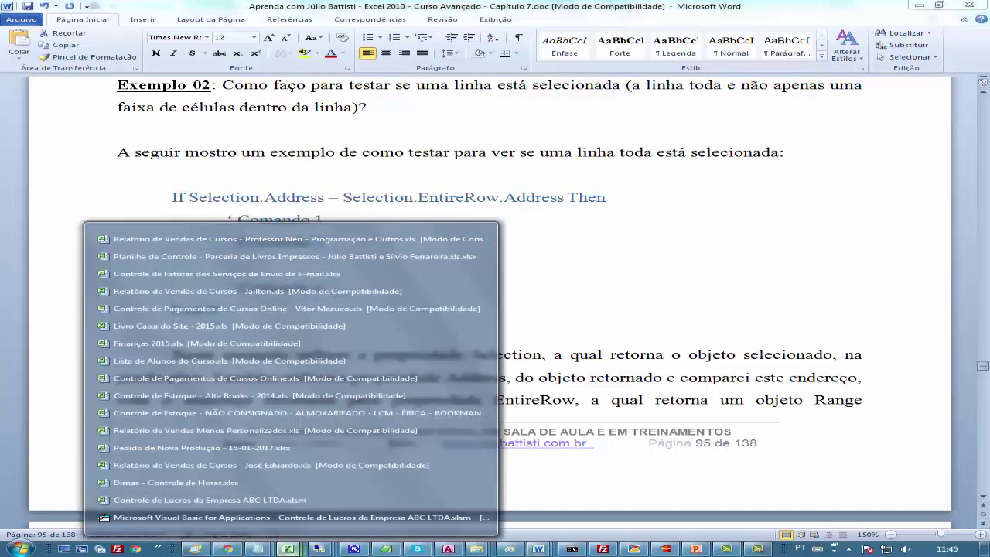
Paste the If…End If block over the R and MsgBox lines and delete the Comando placeholders
{"action": "left_click", "coordinate": [232, 518]}
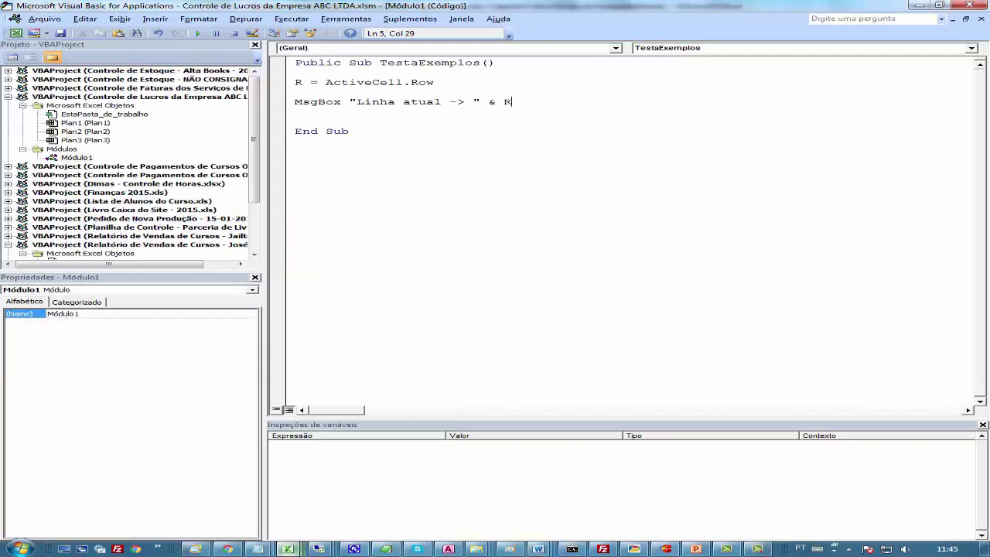
{"action": "mouse_move", "coordinate": [512, 101]}
{"action": "left_mouse_down"}
{"action": "mouse_move", "coordinate": [295, 82]}
{"action": "mouse_move", "coordinate": [410, 101]}
{"action": "left_mouse_up"}
{"action": "type", "text": "If Selection.Address = Selection.EntireRow.Address Then     ' Comando 1     ' Comando 2     …     ' Comando n End If"}
{"action": "left_click", "coordinate": [294, 91]}
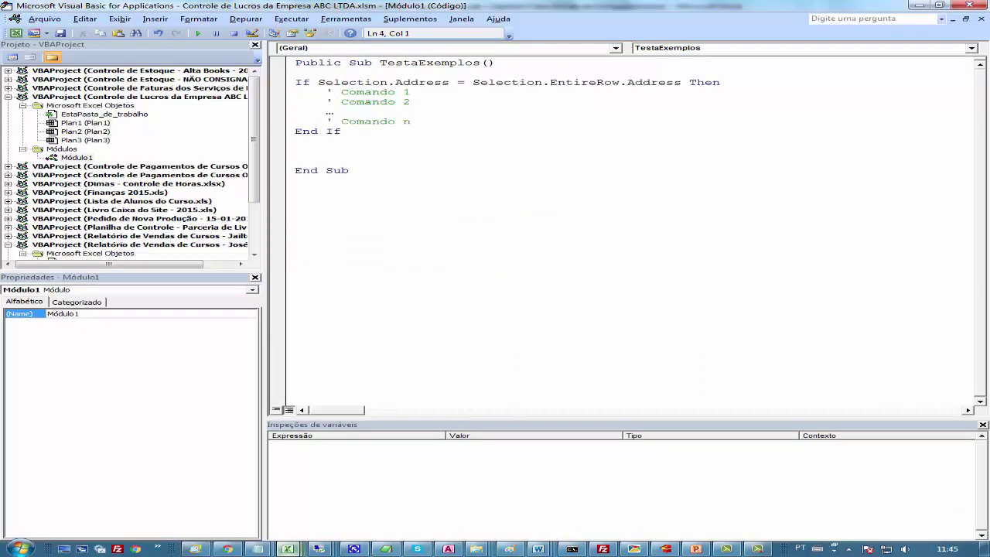
{"action": "key", "text": "Return"}
{"action": "key", "text": "Down"}
{"action": "key", "text": "Down"}
{"action": "key", "text": "Down"}
{"action": "key", "text": "Return"}
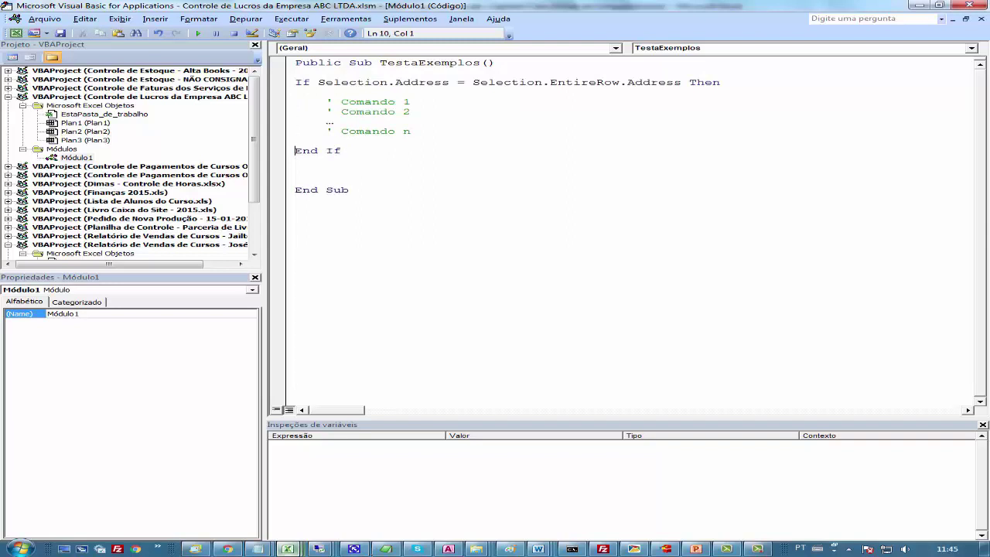
{"action": "key", "text": "Up"}
{"action": "key", "text": "Up"}
{"action": "key", "text": "Up"}
{"action": "key", "text": "Down"}
{"action": "key", "text": "shift+Down"}
{"action": "key", "text": "shift+Down"}
{"action": "key", "text": "shift+Down"}
{"action": "key", "text": "shift+End"}
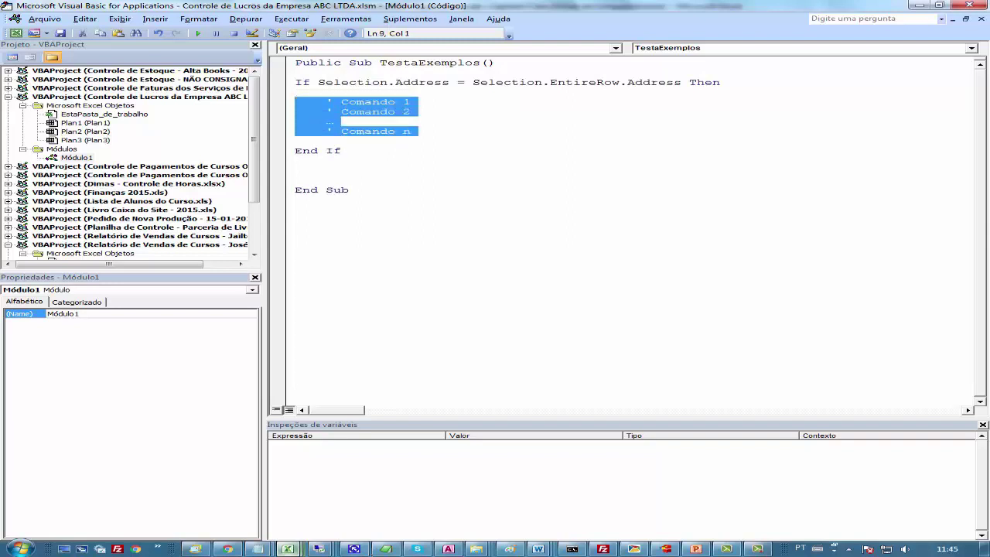
{"action": "key", "text": "Delete"}
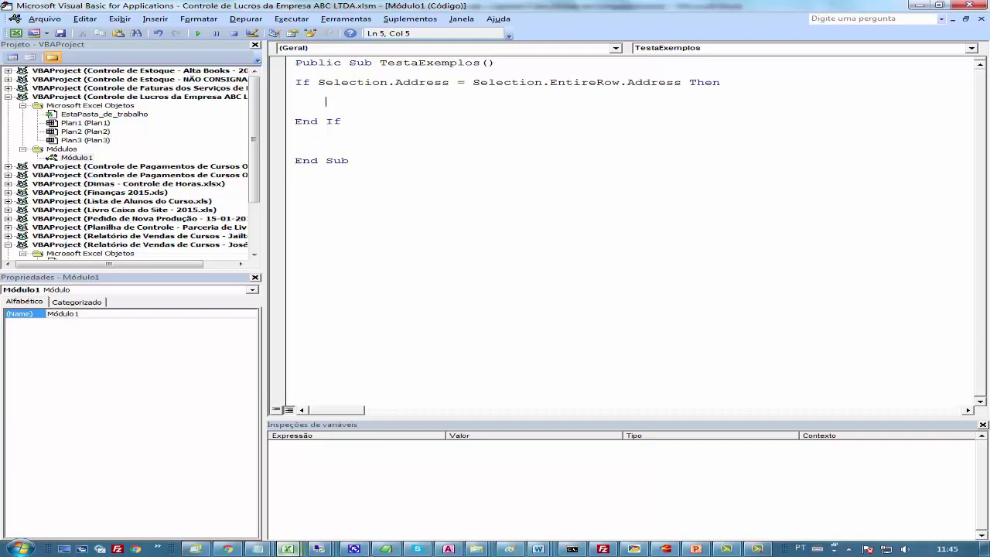
Add MsgBox "A Linha Inteira Está Selecionada", an Eles line, and MsgBox "Apenas Algumas Colunas Estão Selecionadas!"
{"action": "type", "text": "Msgbox \""}
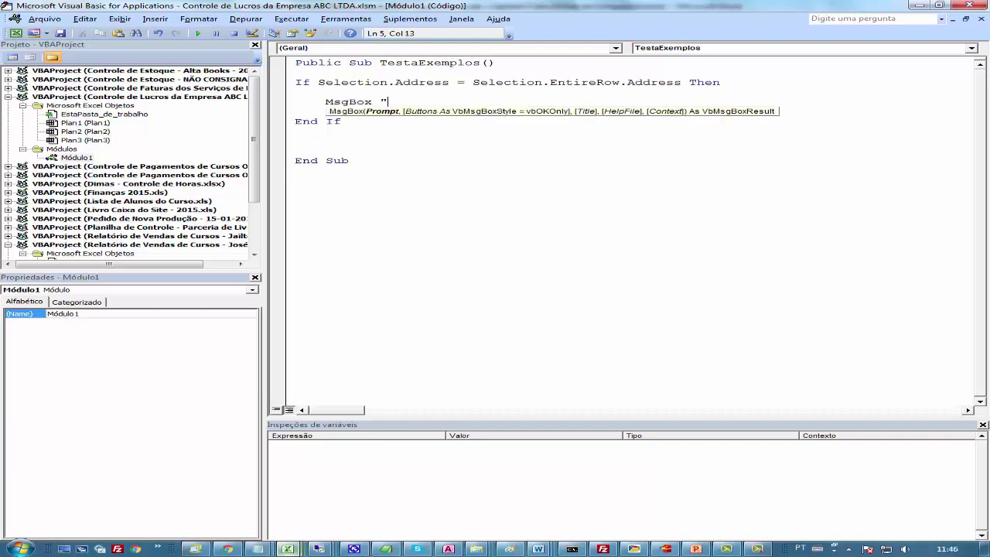
{"action": "type", "text": "A Linha Inte"}
{"action": "type", "text": "ira Está Sel"}
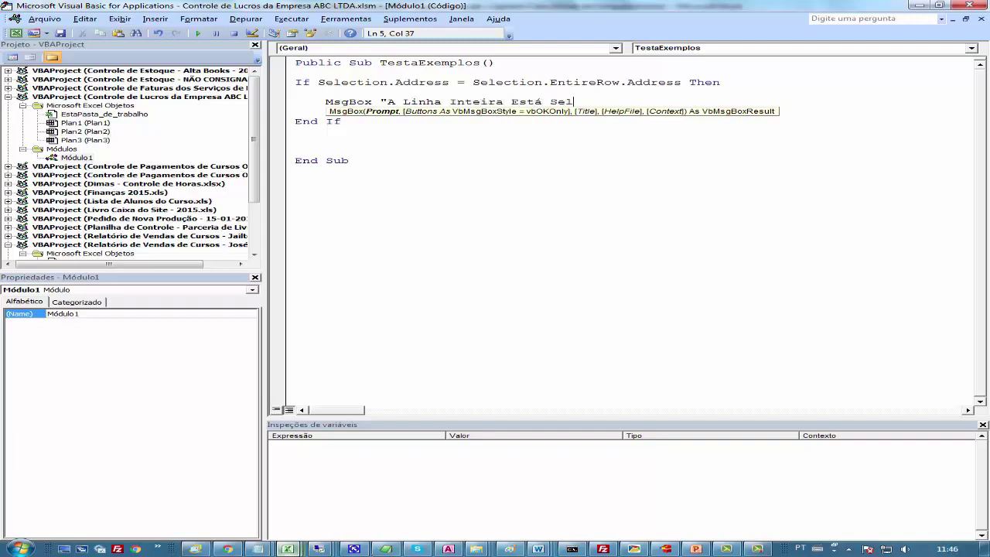
{"action": "type", "text": "ecionada"}
{"action": "type", "text": "\""}
{"action": "key", "text": "Return"}
{"action": "key", "text": "Return"}
{"action": "type", "text": "El"}
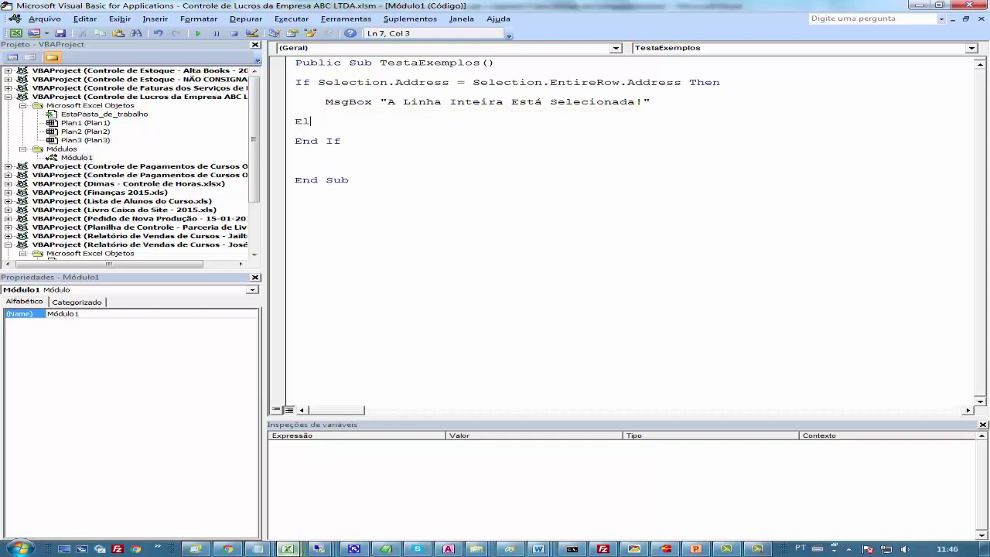
{"action": "type", "text": "es"}
{"action": "key", "text": "Return"}
{"action": "key", "text": "Tab"}
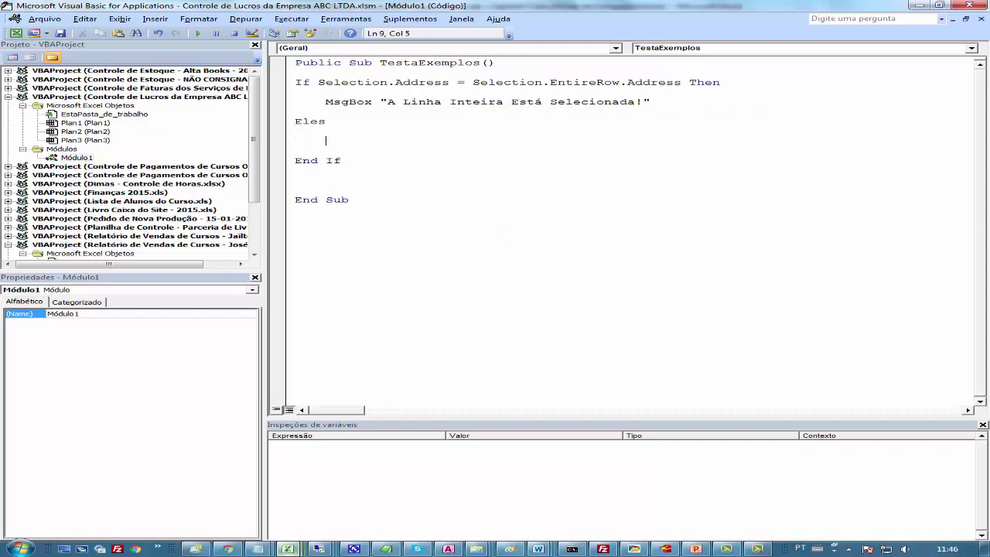
{"action": "type", "text": "MsgBox"}
{"action": "type", "text": " \"Apenas Algu"}
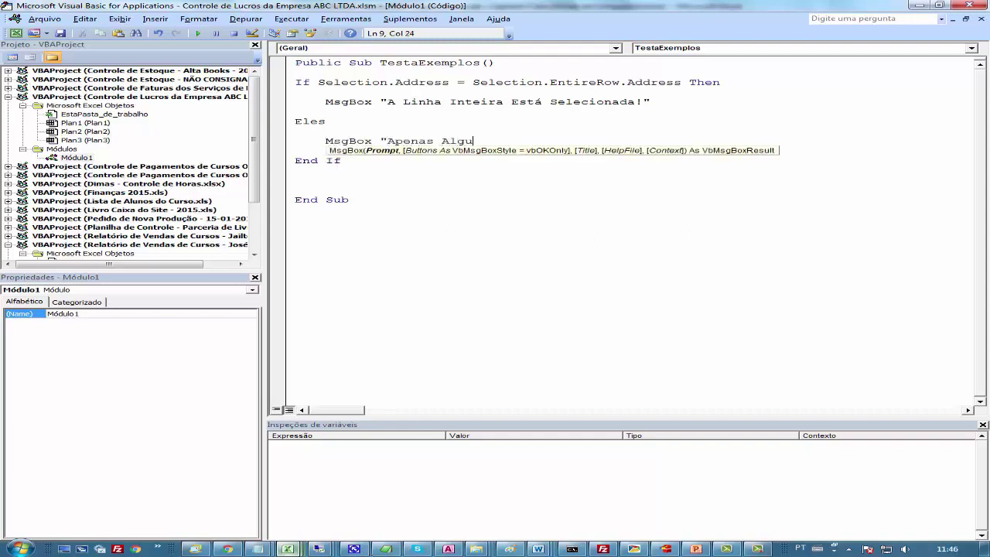
{"action": "type", "text": "mas Colunas "}
{"action": "type", "text": "Estão Sele"}
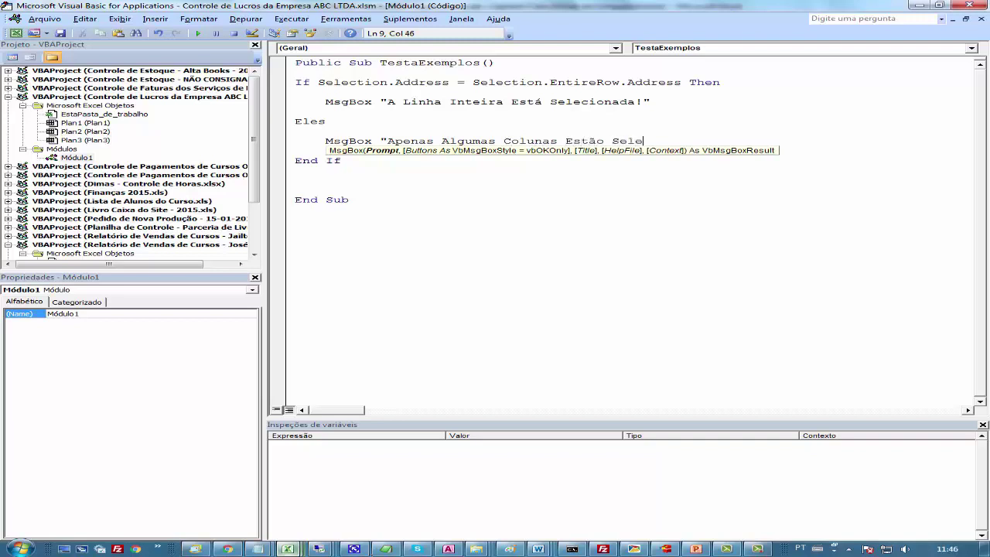
{"action": "type", "text": "cionadas\""}
{"action": "type", "text": "@"}
{"action": "key", "text": "BackSpace"}
{"action": "type", "text": "!"}
{"action": "left_click", "coordinate": [326, 92]}
{"action": "left_click", "coordinate": [495, 63]}
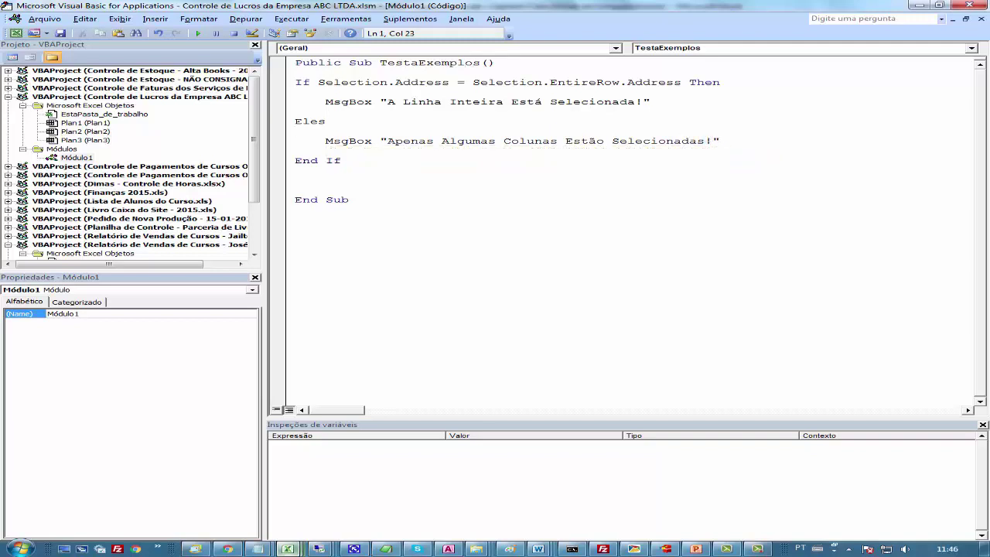
{"action": "left_click", "coordinate": [287, 549]}
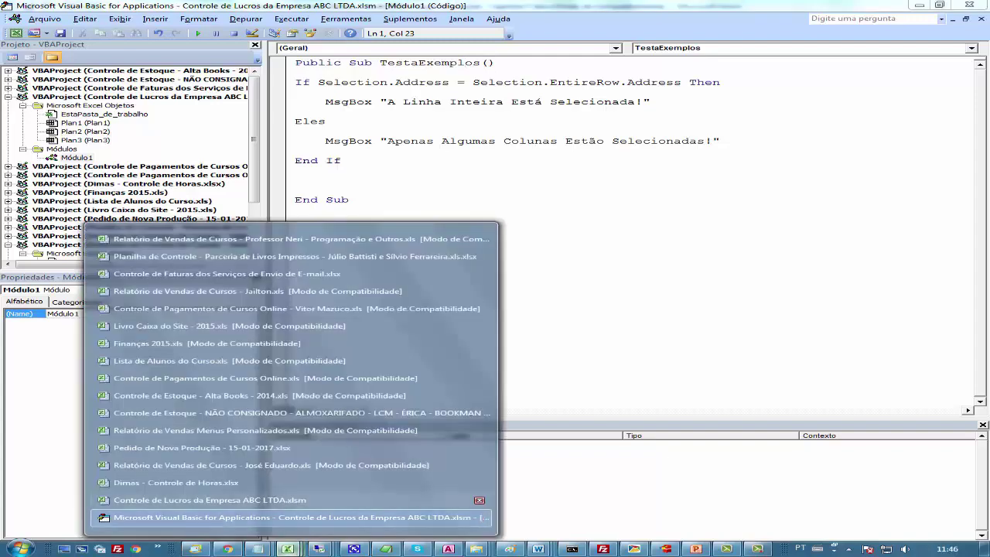
Select all of row 4 in Excel and run TestaExemplos, which stops on a compile error
{"action": "left_click", "coordinate": [478, 500]}
{"action": "key", "text": "Down"}
{"action": "key", "text": "shift+space"}
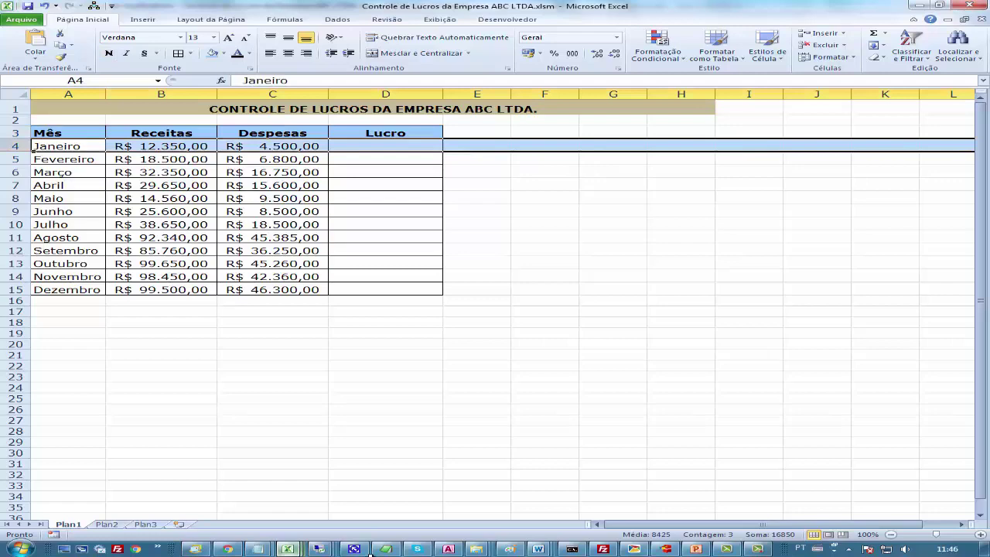
{"action": "left_click", "coordinate": [288, 549]}
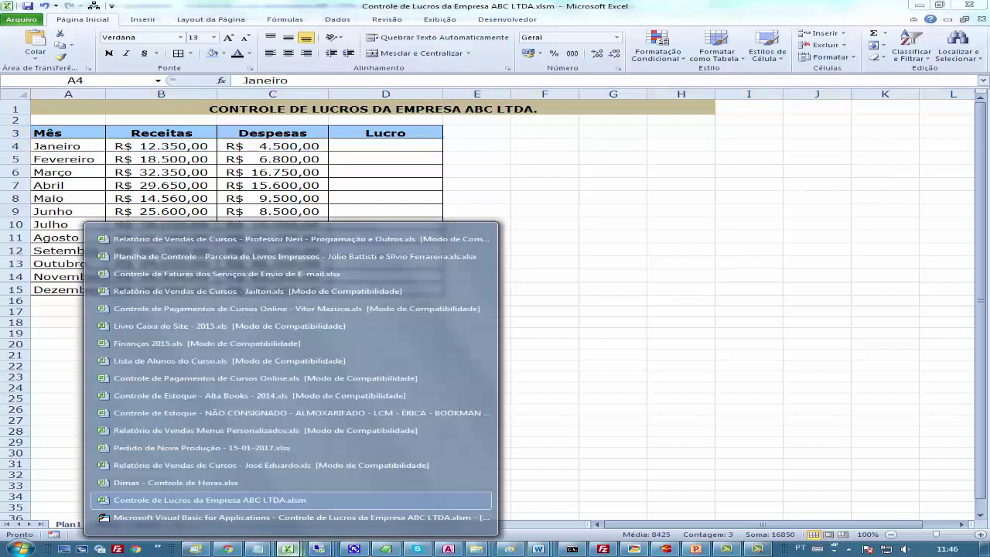
{"action": "left_click", "coordinate": [476, 518]}
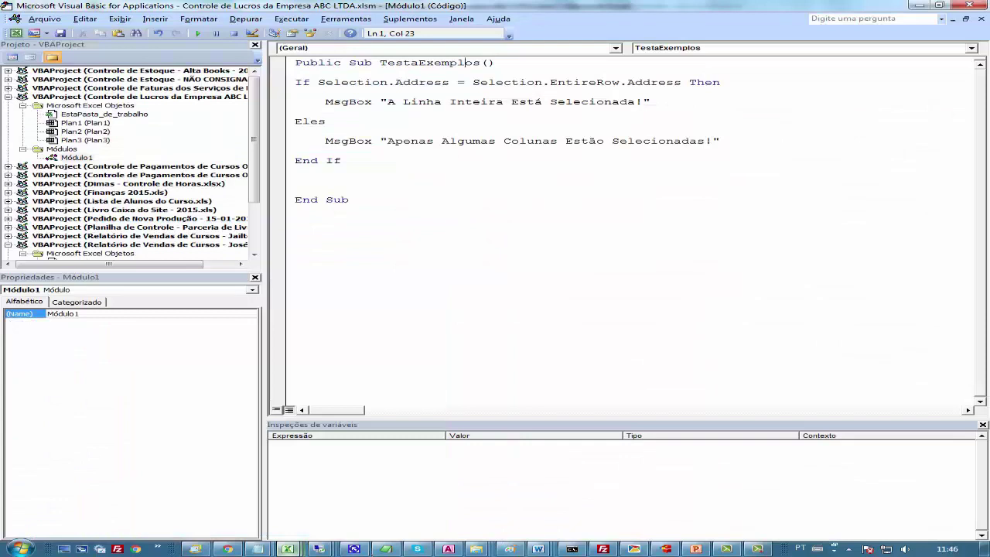
{"action": "key", "text": "F5"}
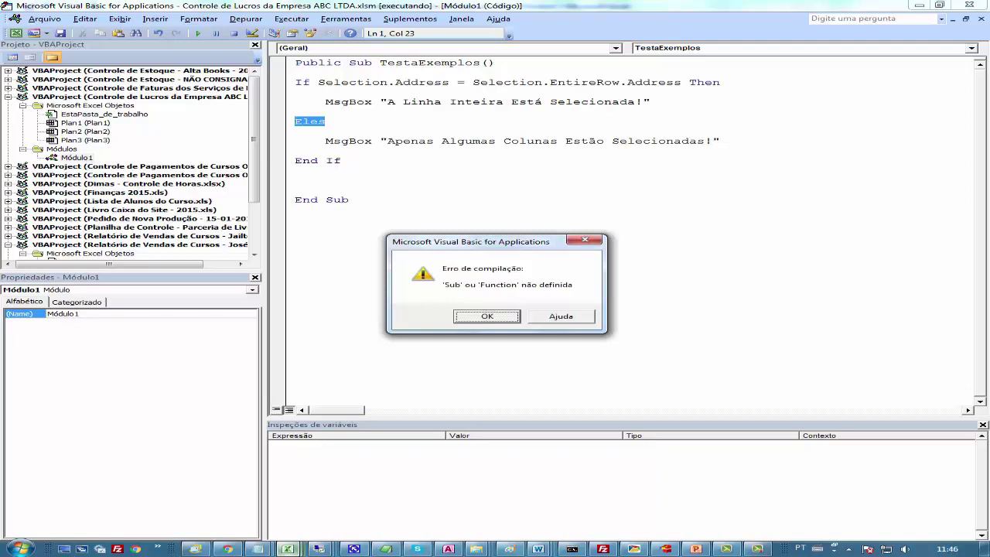
{"action": "key", "text": "Return"}
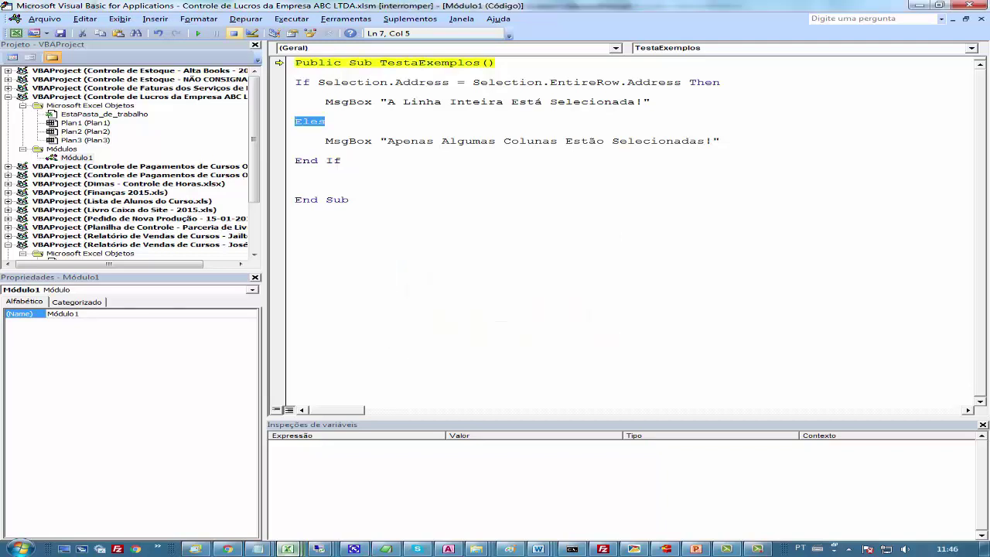
{"action": "left_click", "coordinate": [233, 33]}
Correct Eles to Else and step through the macro, getting the whole-row message
{"action": "left_click", "coordinate": [320, 122]}
{"action": "key", "text": "BackSpace"}
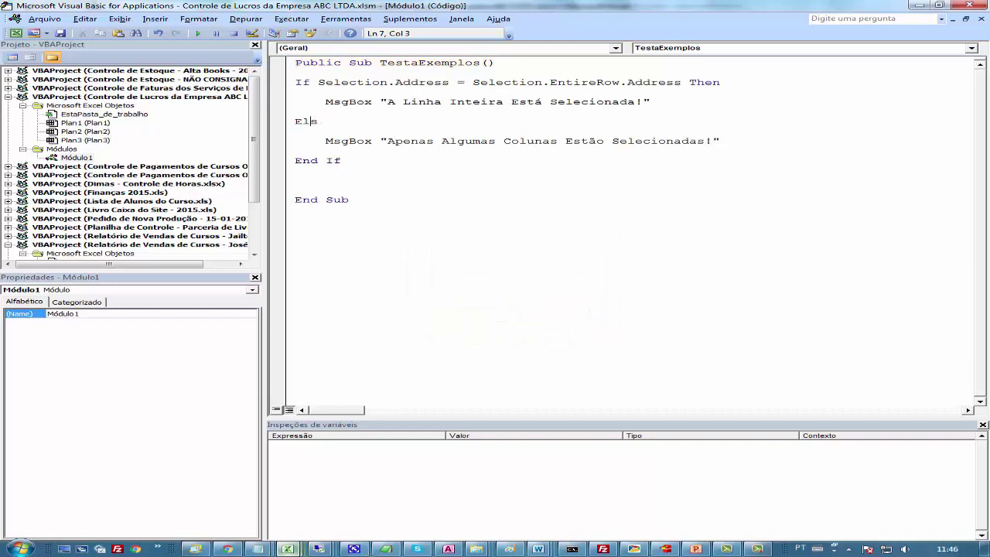
{"action": "type", "text": "e"}
{"action": "left_click", "coordinate": [419, 62]}
{"action": "key", "text": "F8"}
{"action": "key", "text": "F8"}
{"action": "key", "text": "F8"}
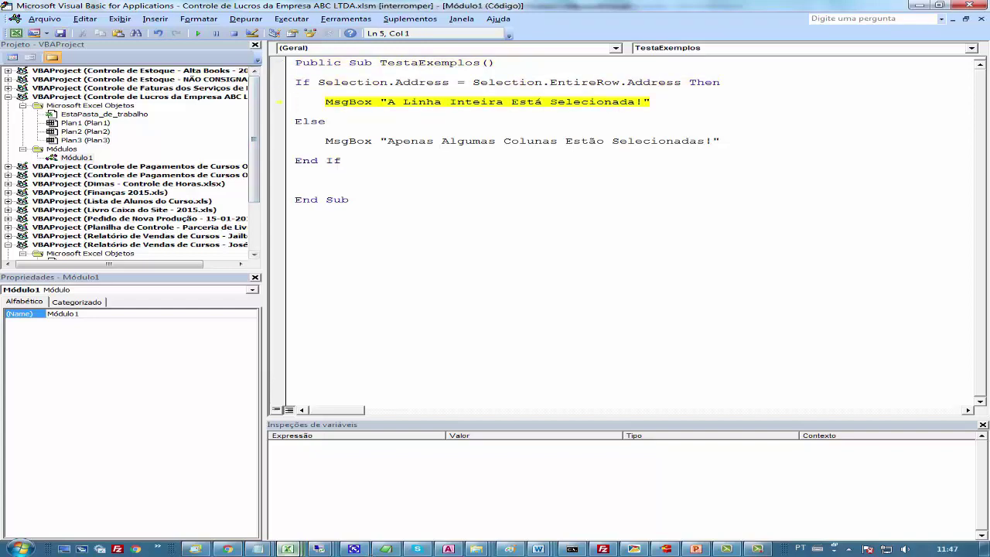
{"action": "key", "text": "F8"}
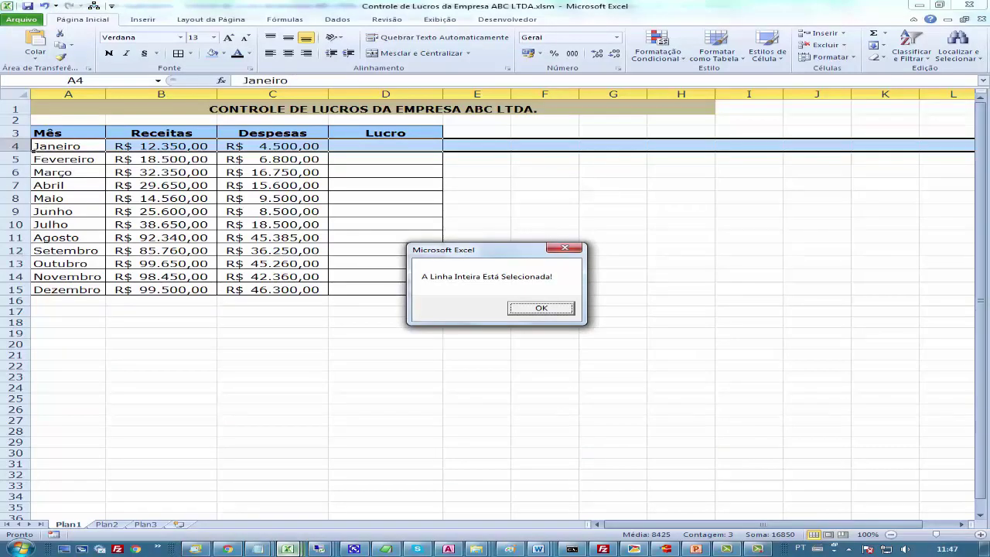
{"action": "key", "text": "Return"}
{"action": "key", "text": "F8"}
{"action": "key", "text": "F8"}
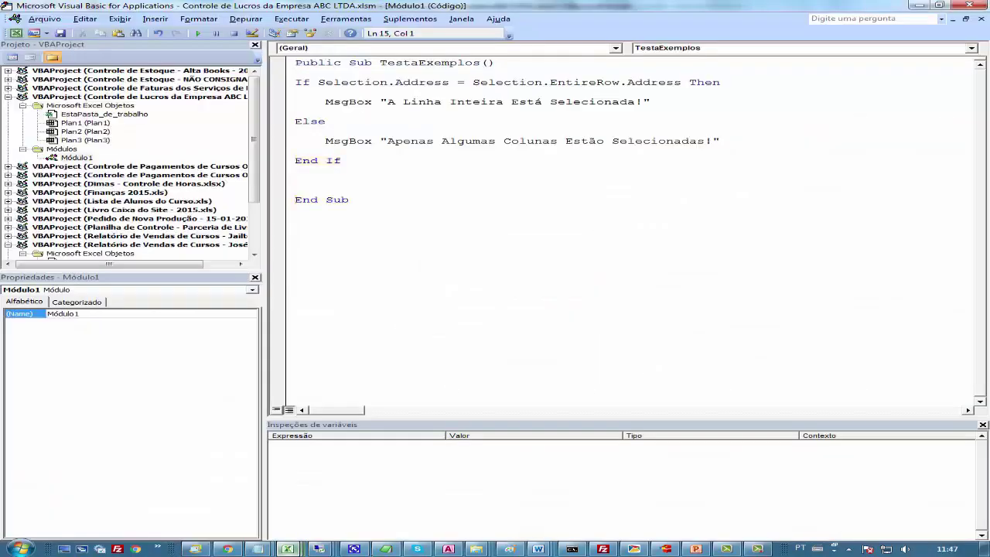
Select only A4:I4 and step through again, getting 'Apenas Algumas Colunas Estão Selecionadas!'
{"action": "mouse_move", "coordinate": [287, 548]}
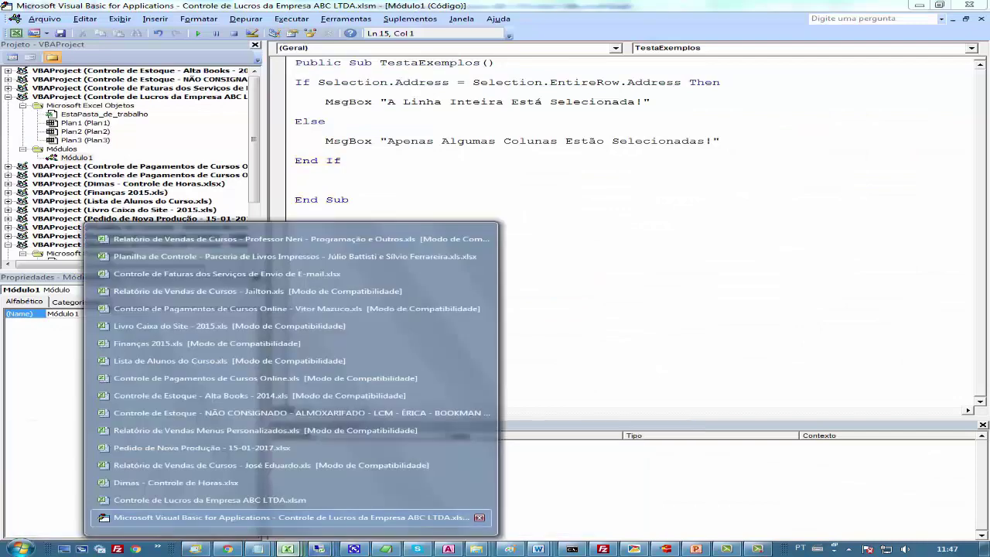
{"action": "left_click", "coordinate": [209, 500]}
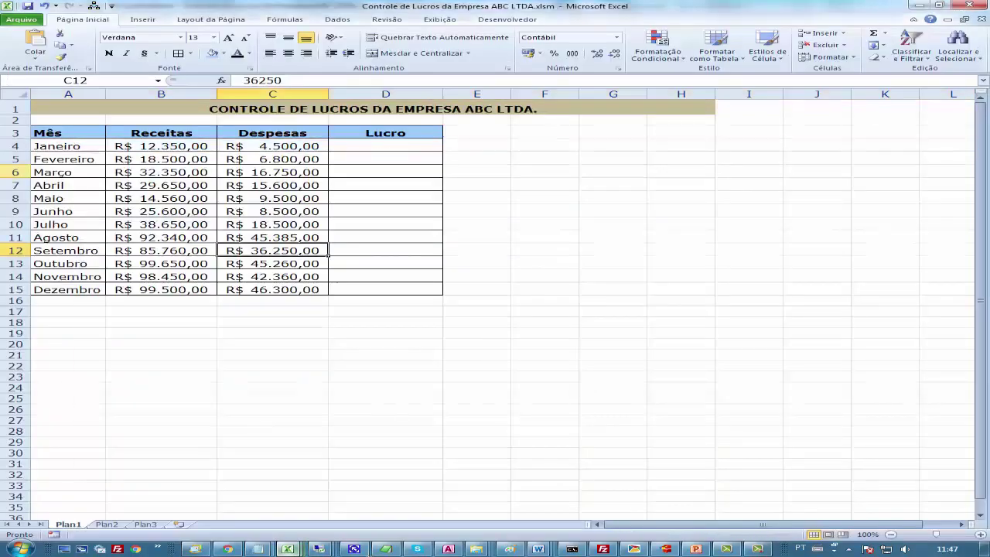
{"action": "left_click_drag", "start_coordinate": [68, 145], "coordinate": [749, 145]}
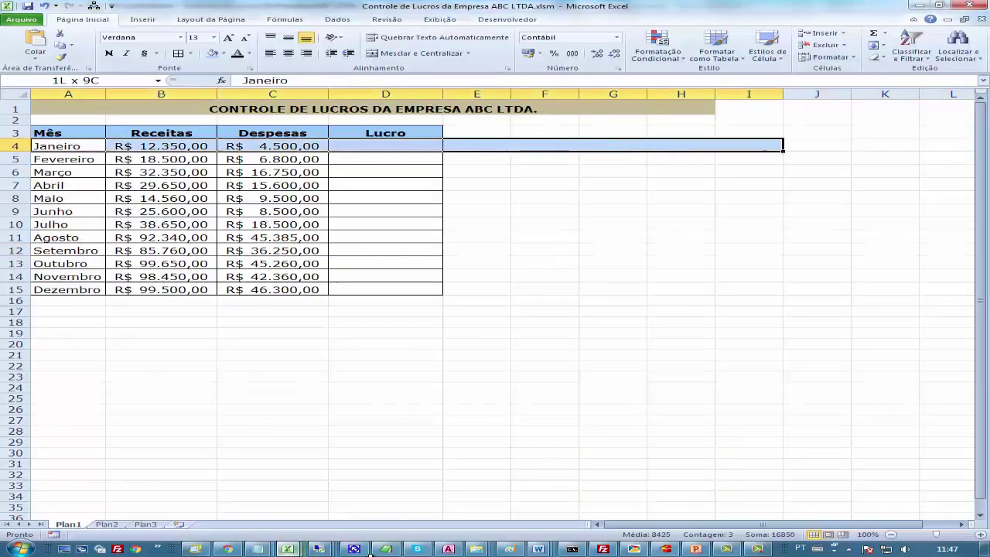
{"action": "left_click", "coordinate": [287, 549]}
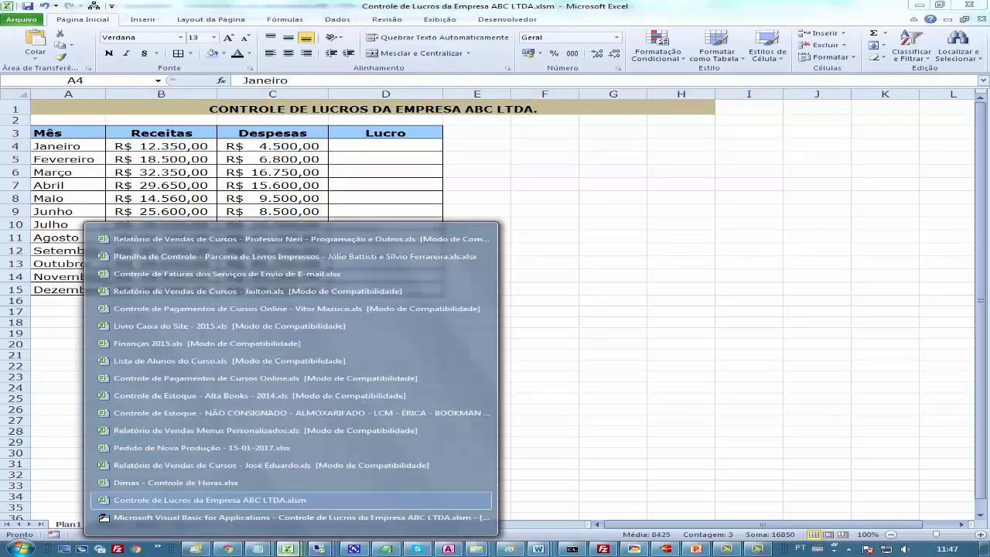
{"action": "left_click", "coordinate": [286, 517]}
{"action": "key", "text": "F8"}
{"action": "key", "text": "F8"}
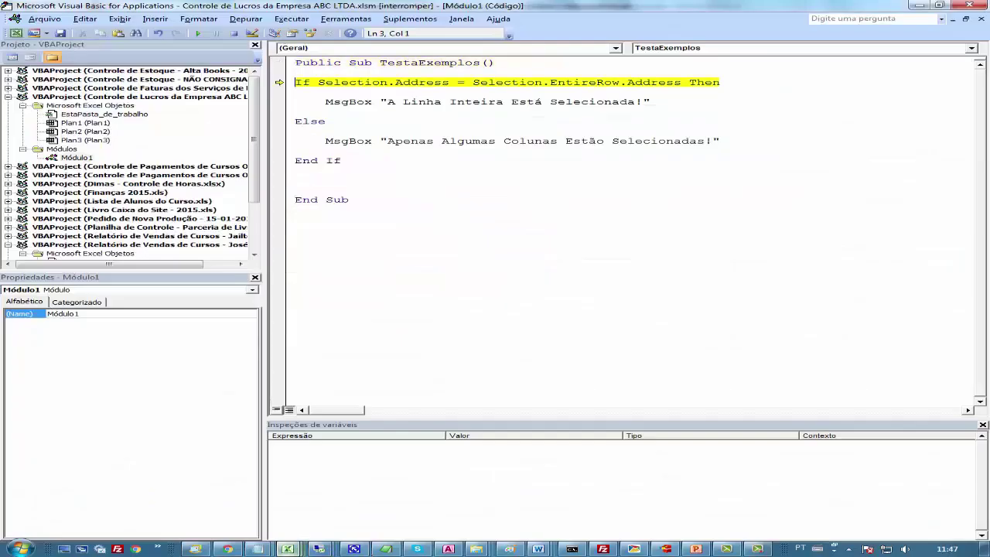
{"action": "key", "text": "F8"}
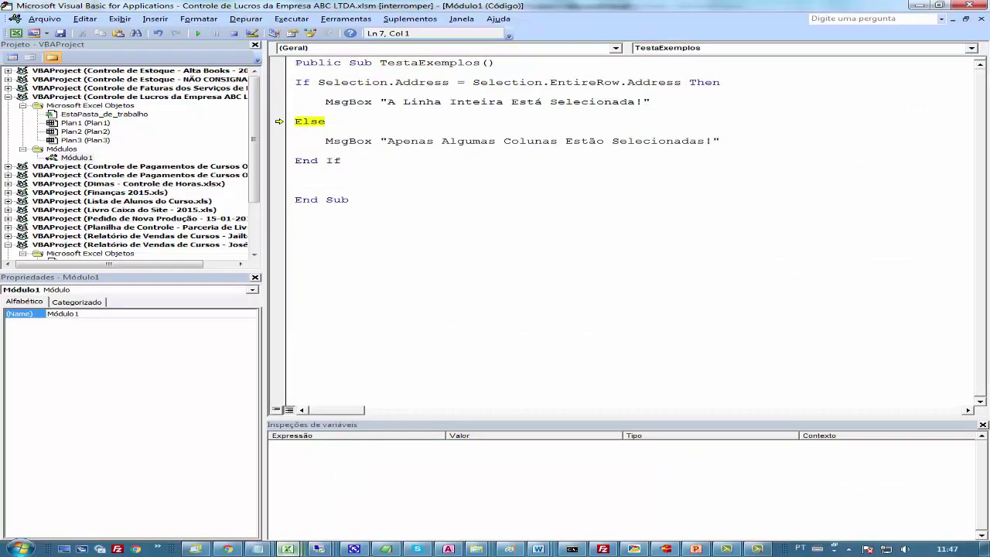
{"action": "key", "text": "F8"}
{"action": "key", "text": "F8"}
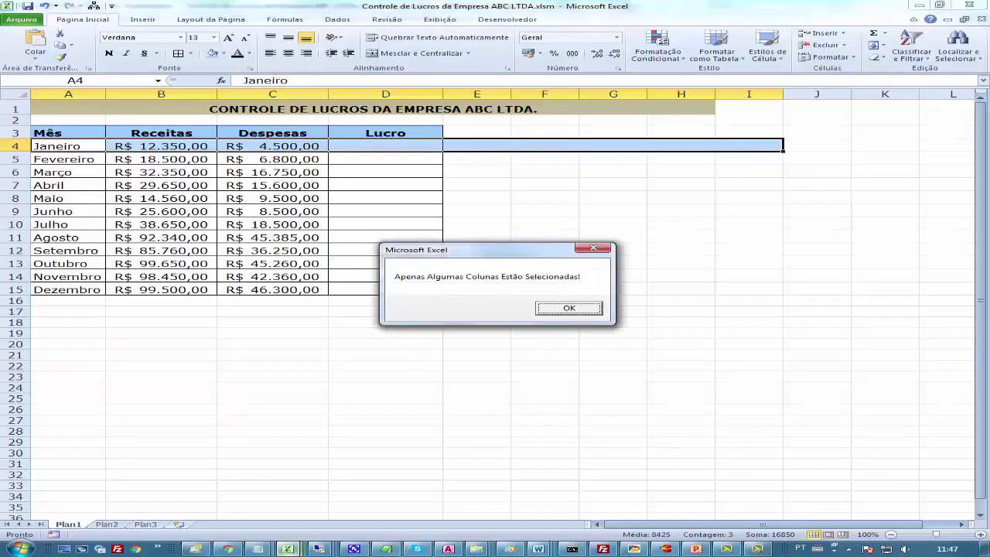
{"action": "key", "text": "Return"}
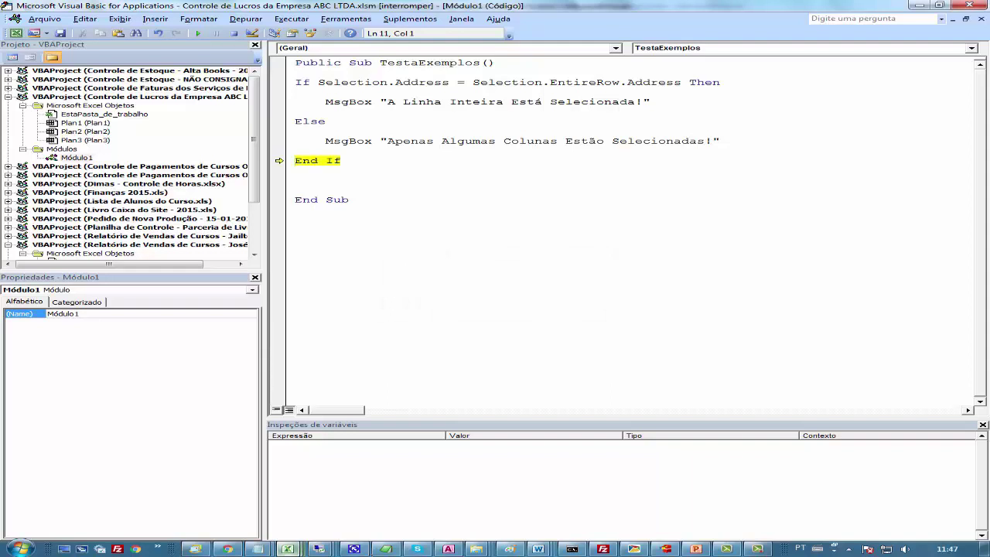
{"action": "key", "text": "F8"}
{"action": "key", "text": "F8"}
{"action": "mouse_move", "coordinate": [355, 549]}
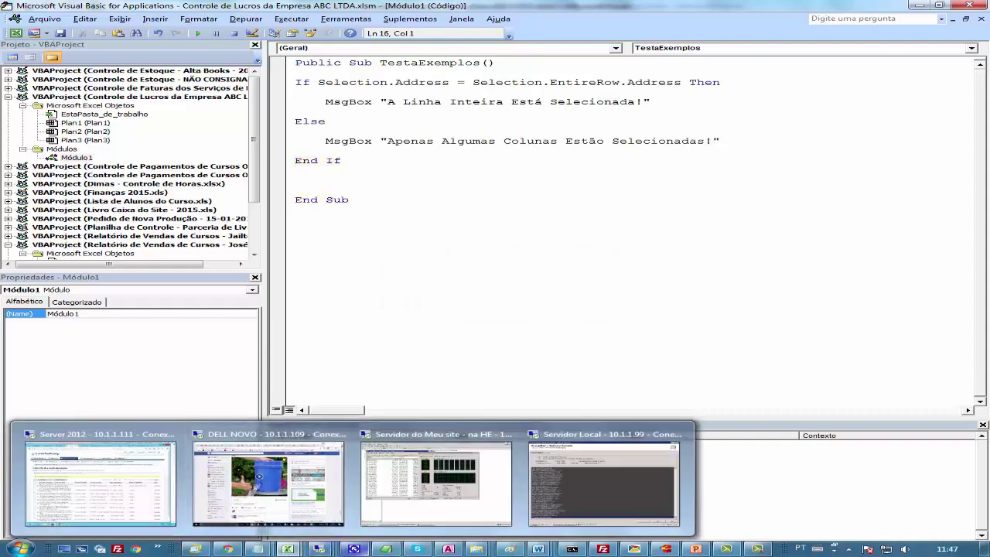
Scroll the Word manual to Exemplo 03 and Figura 7.42, then select the Mês header A3 in Excel
{"action": "mouse_move", "coordinate": [539, 549]}
{"action": "left_click", "coordinate": [281, 472]}
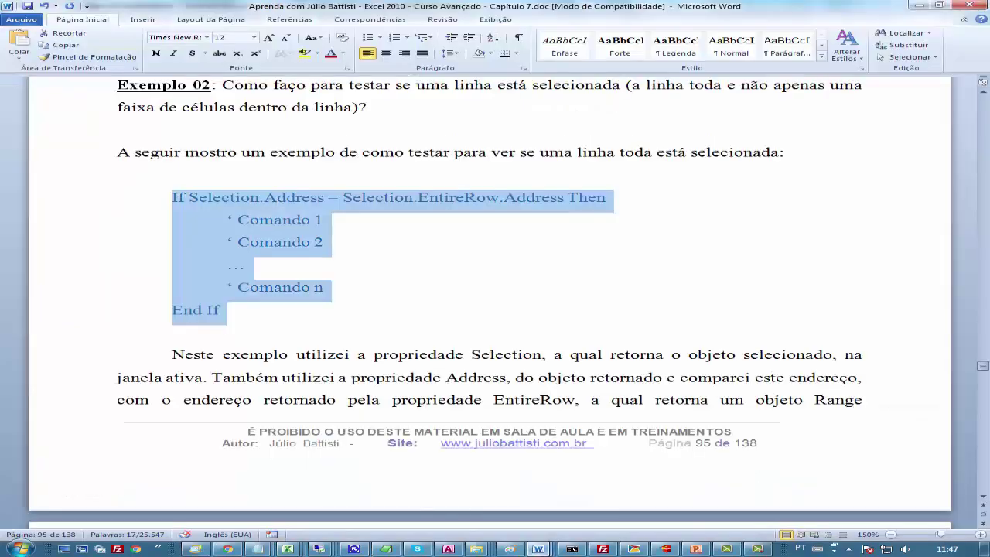
{"action": "scroll", "coordinate": [495, 309], "scroll_direction": "down", "scroll_amount": 3}
{"action": "scroll", "coordinate": [495, 309], "scroll_direction": "down", "scroll_amount": 3}
{"action": "scroll", "coordinate": [231, 325], "scroll_direction": "down", "scroll_amount": 2}
{"action": "scroll", "coordinate": [231, 325], "scroll_direction": "down", "scroll_amount": 2}
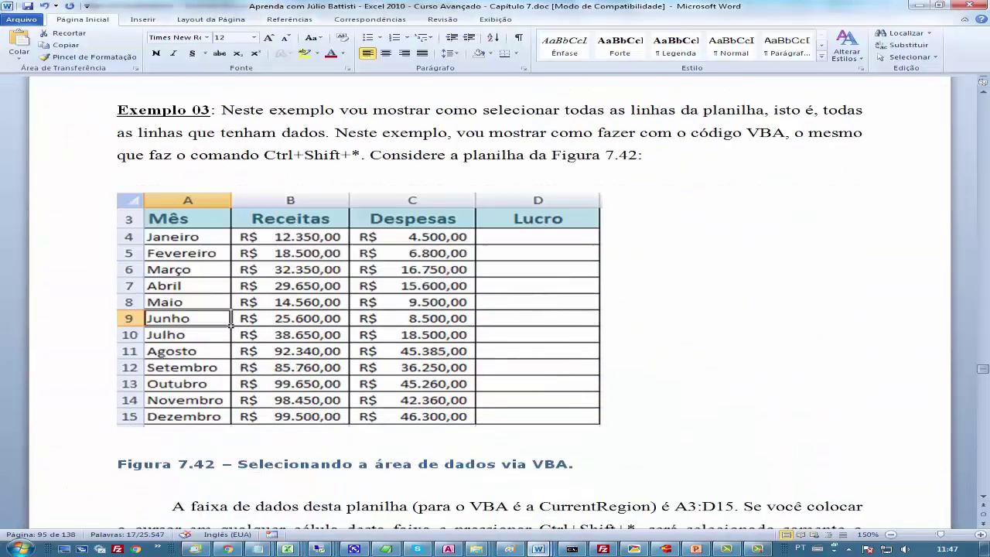
{"action": "scroll", "coordinate": [230, 325], "scroll_direction": "down", "scroll_amount": 1}
{"action": "scroll", "coordinate": [231, 324], "scroll_direction": "up", "scroll_amount": 1}
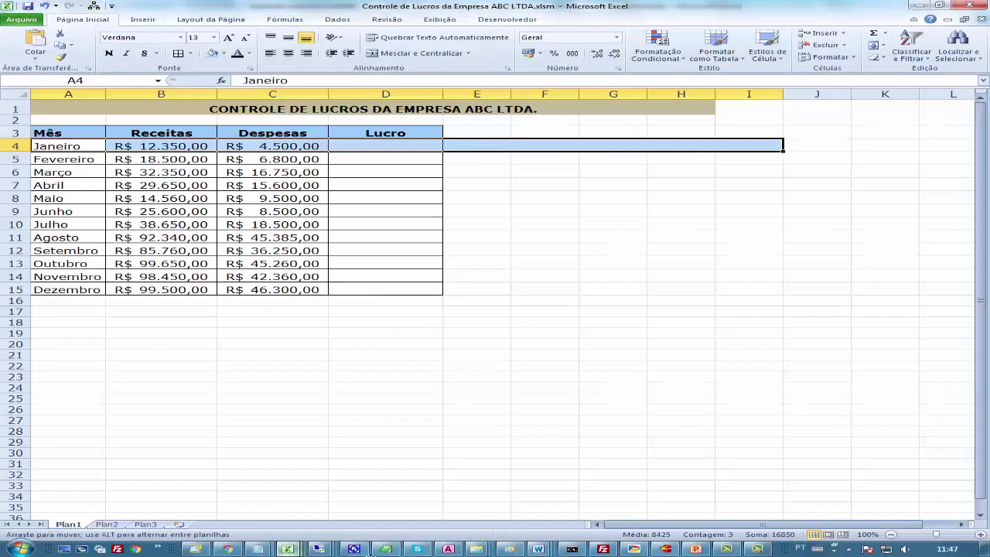
{"action": "left_click", "coordinate": [104, 133]}
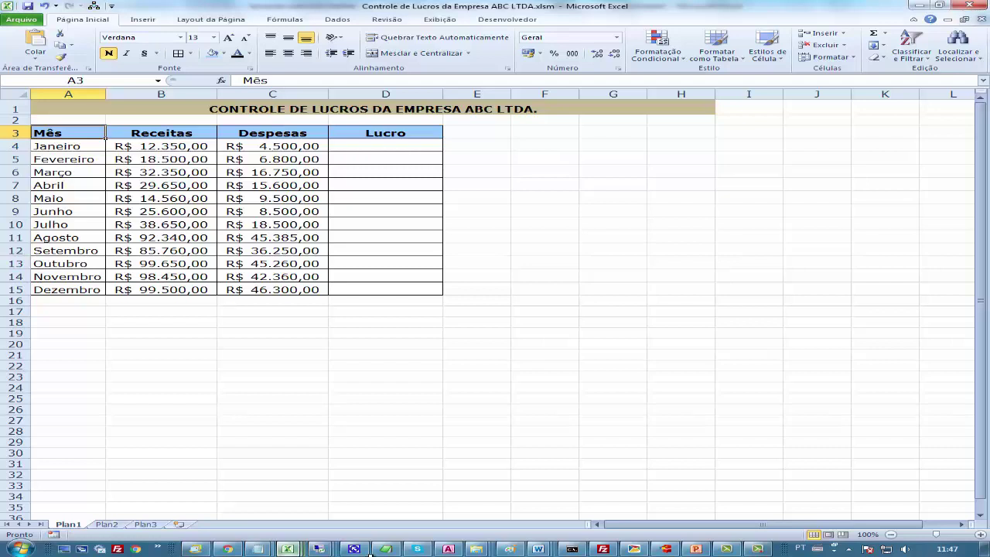
{"action": "left_click", "coordinate": [439, 135]}
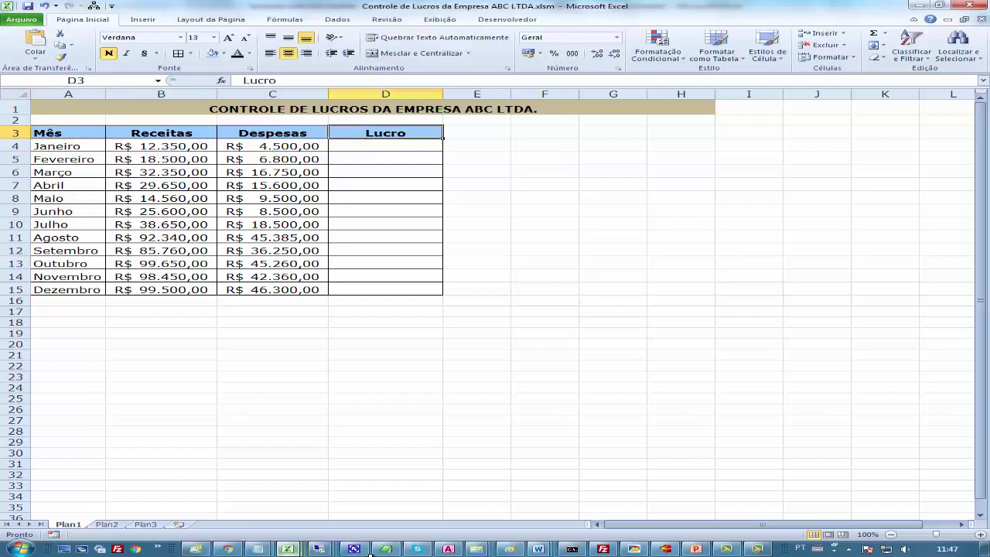
{"action": "left_click", "coordinate": [103, 133]}
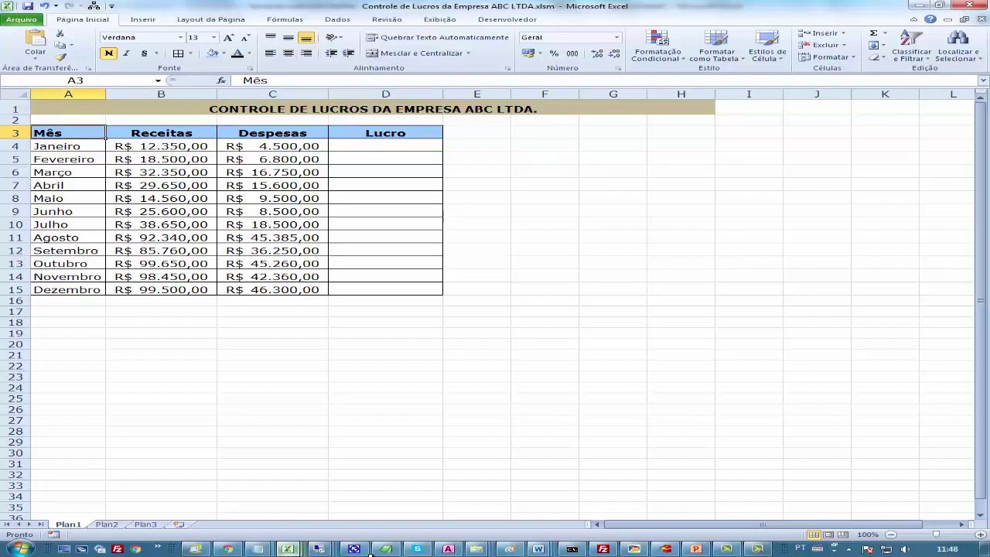
{"action": "key", "text": "ctrl+t"}
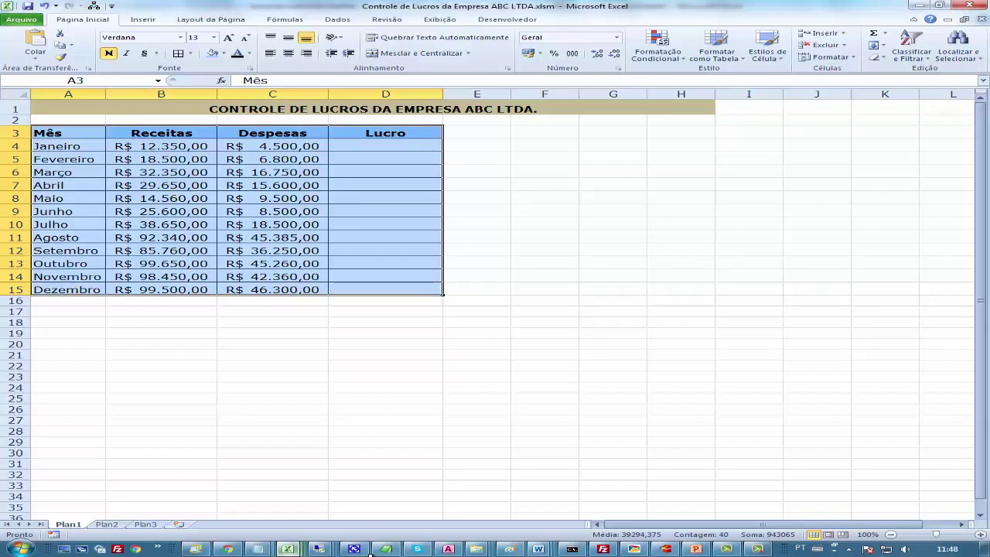
{"action": "left_click", "coordinate": [385, 224]}
{"action": "left_click_drag", "start_coordinate": [46, 134], "coordinate": [386, 289]}
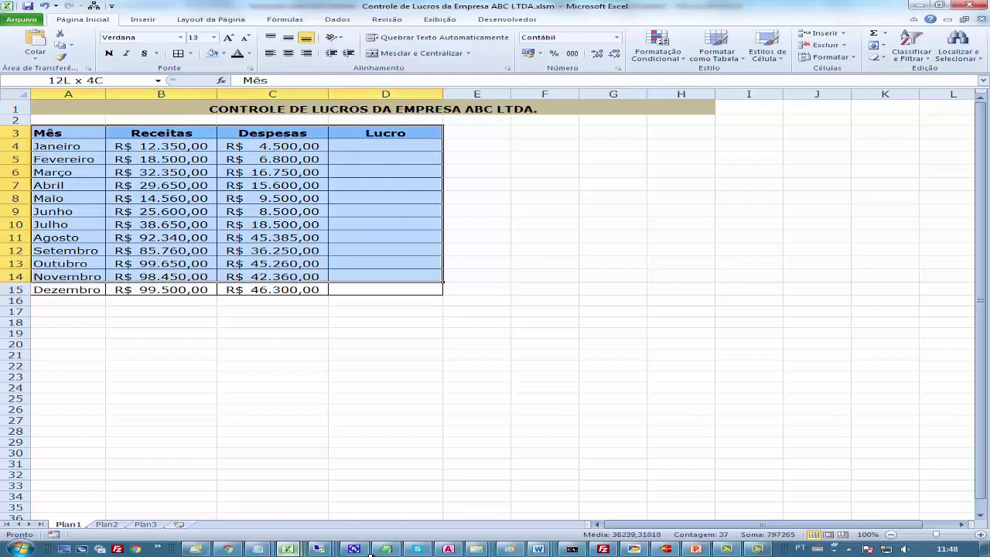
{"action": "left_click", "coordinate": [272, 224]}
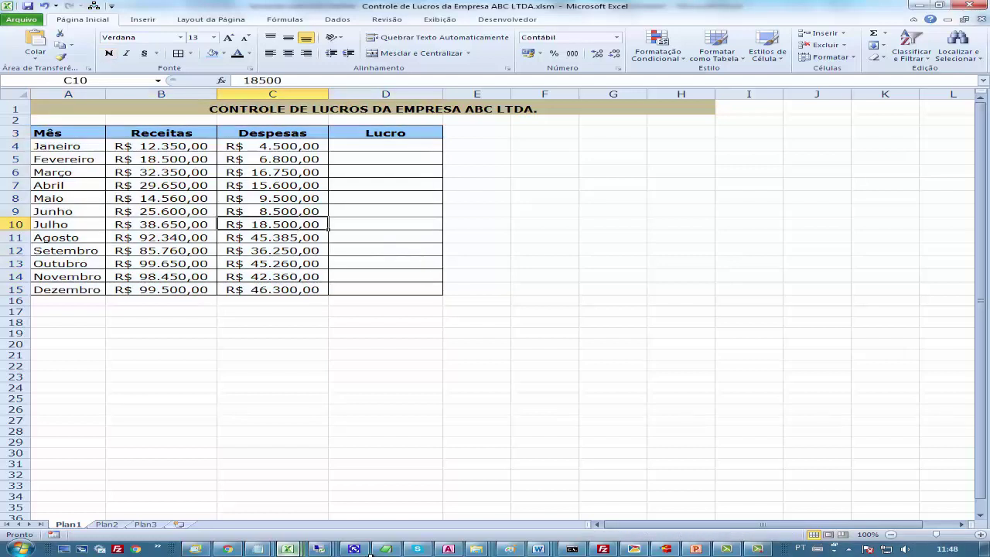
{"action": "left_click_drag", "start_coordinate": [47, 133], "coordinate": [386, 289]}
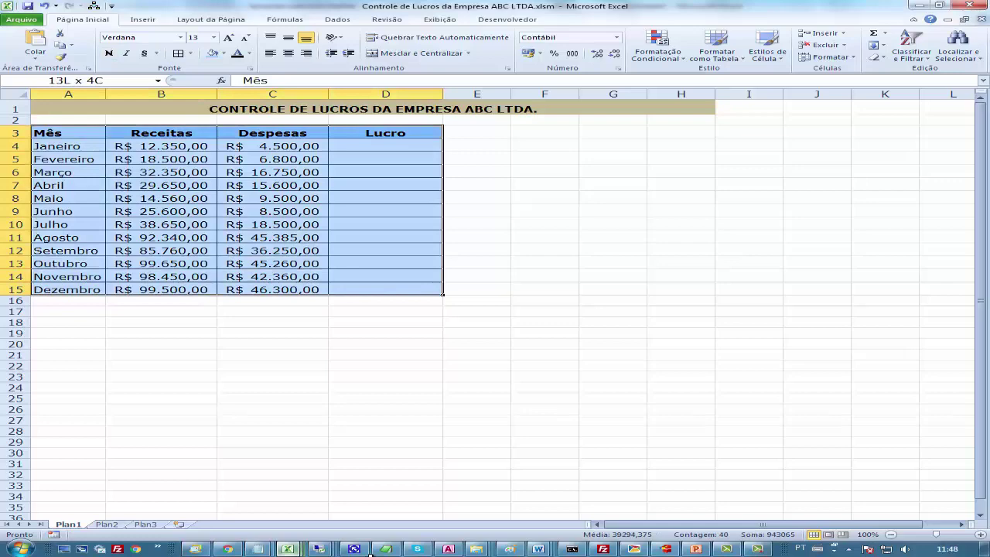
{"action": "mouse_move", "coordinate": [448, 550]}
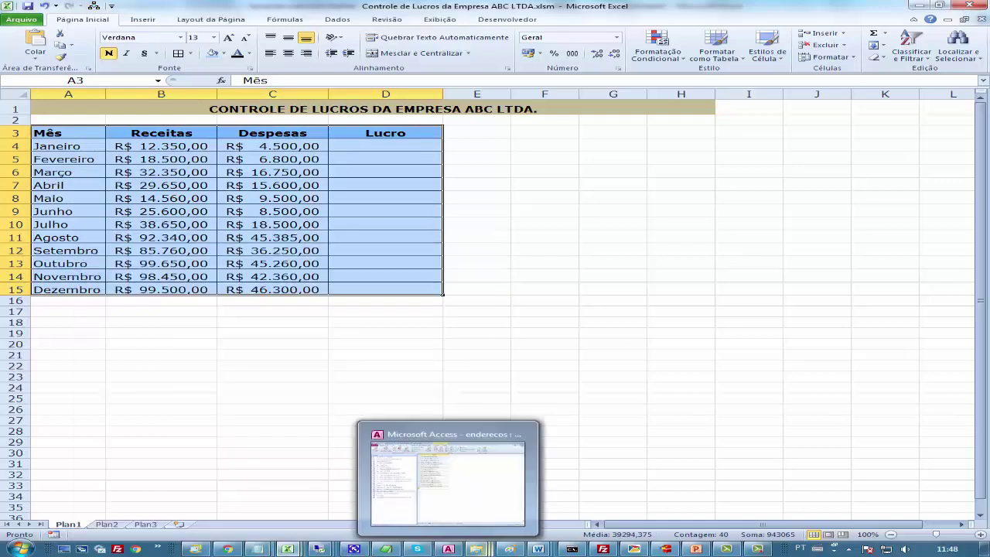
{"action": "mouse_move", "coordinate": [538, 549]}
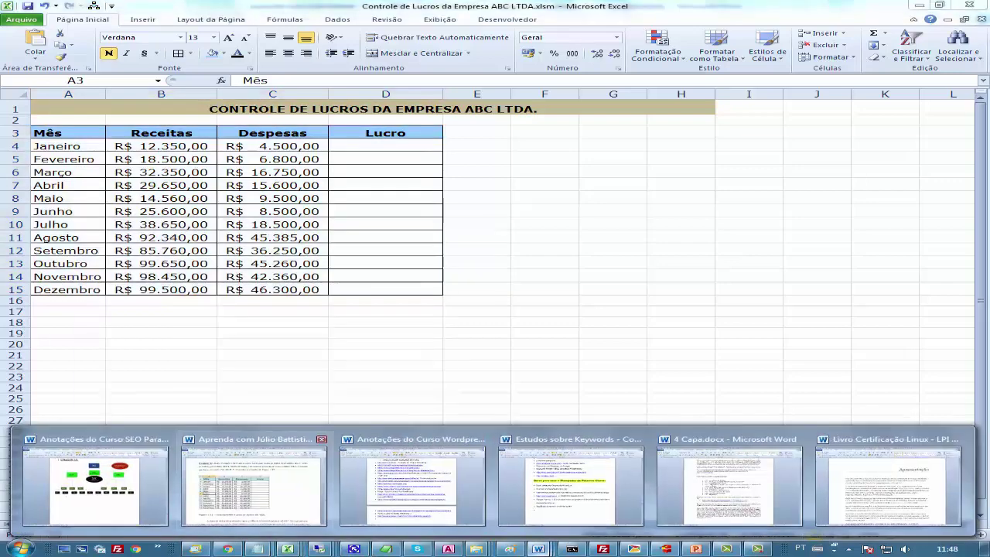
Select the Range("A3").CurrentRegion.Select line below Figura 7.42 in the Word tutorial
{"action": "left_click", "coordinate": [254, 484]}
{"action": "scroll", "coordinate": [489, 309], "scroll_direction": "down", "scroll_amount": 6}
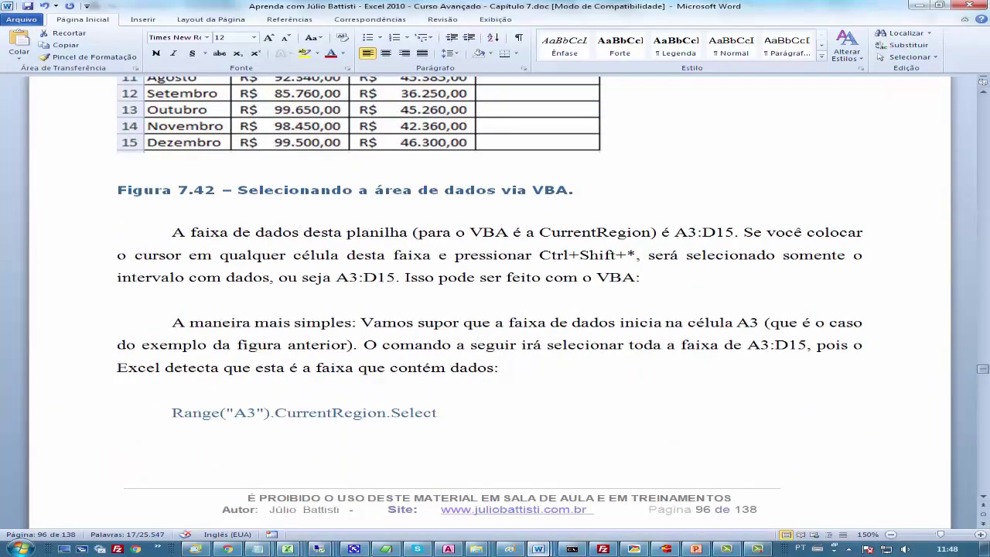
{"action": "scroll", "coordinate": [231, 167], "scroll_direction": "up", "scroll_amount": 3}
{"action": "scroll", "coordinate": [230, 167], "scroll_direction": "up", "scroll_amount": 1}
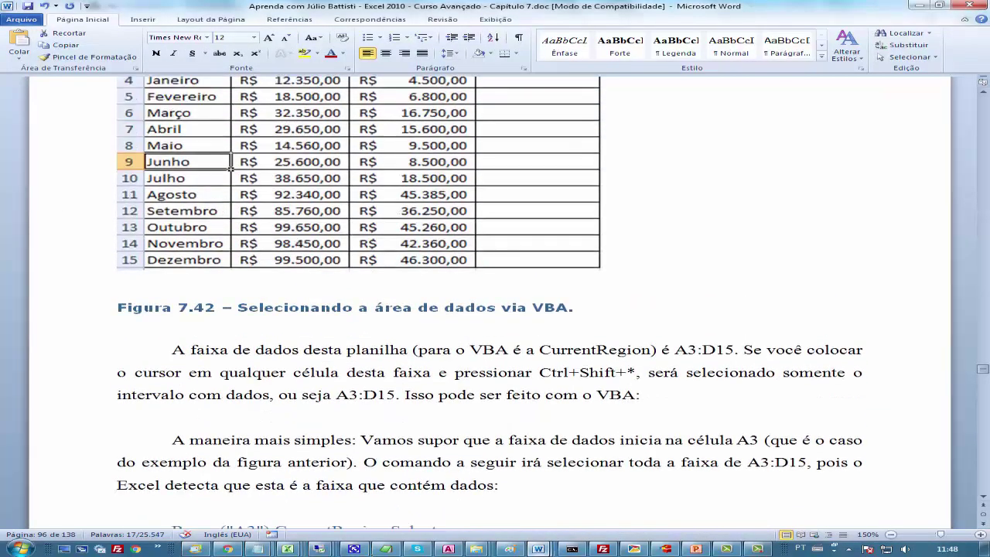
{"action": "scroll", "coordinate": [488, 309], "scroll_direction": "up", "scroll_amount": 1}
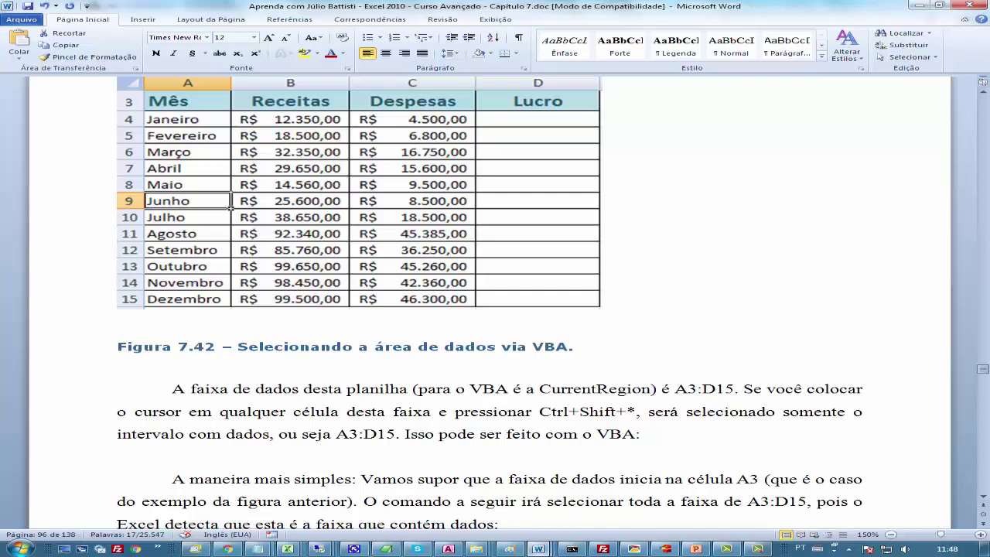
{"action": "scroll", "coordinate": [490, 302], "scroll_direction": "down", "scroll_amount": 2}
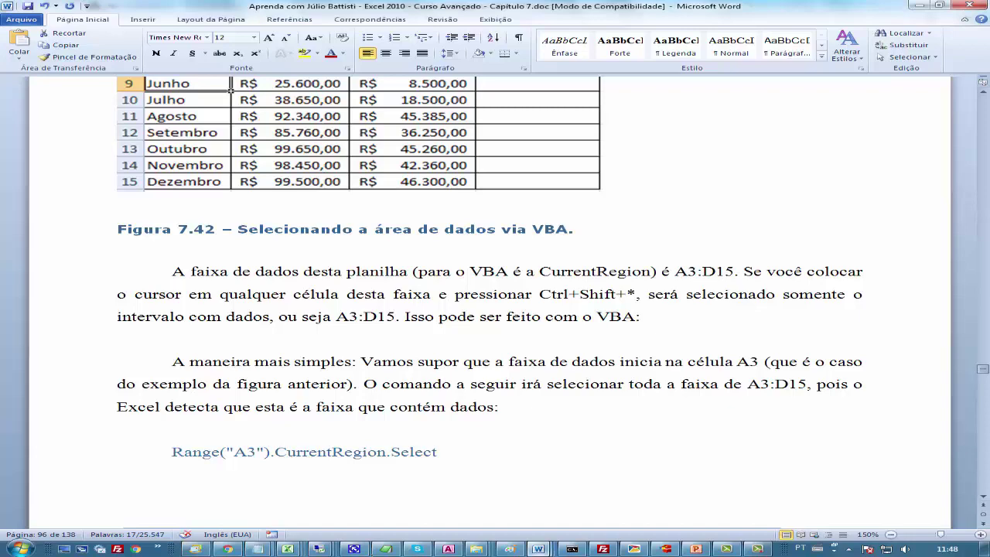
{"action": "scroll", "coordinate": [230, 91], "scroll_direction": "down", "scroll_amount": 2}
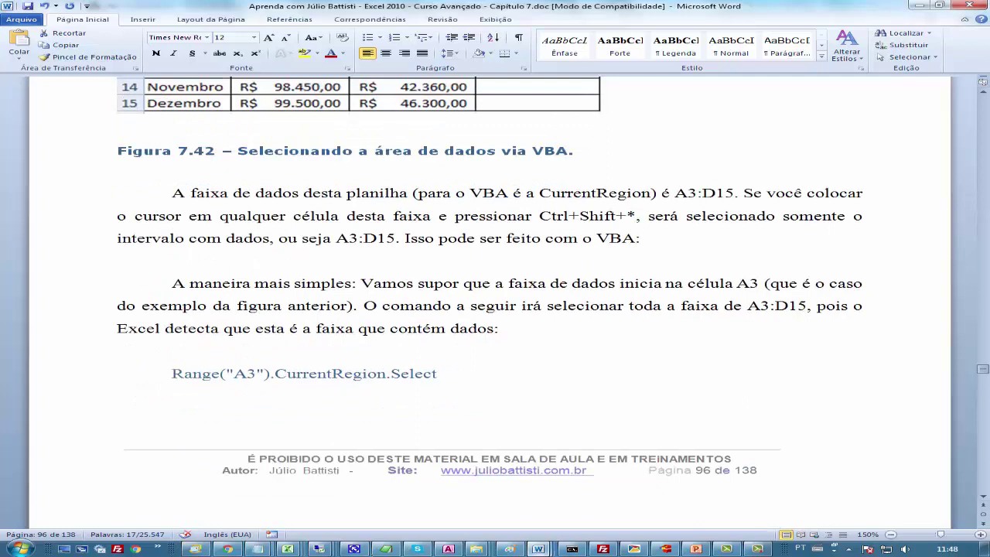
{"action": "left_click_drag", "start_coordinate": [438, 373], "coordinate": [171, 374]}
{"action": "key", "text": "ctrl+c"}
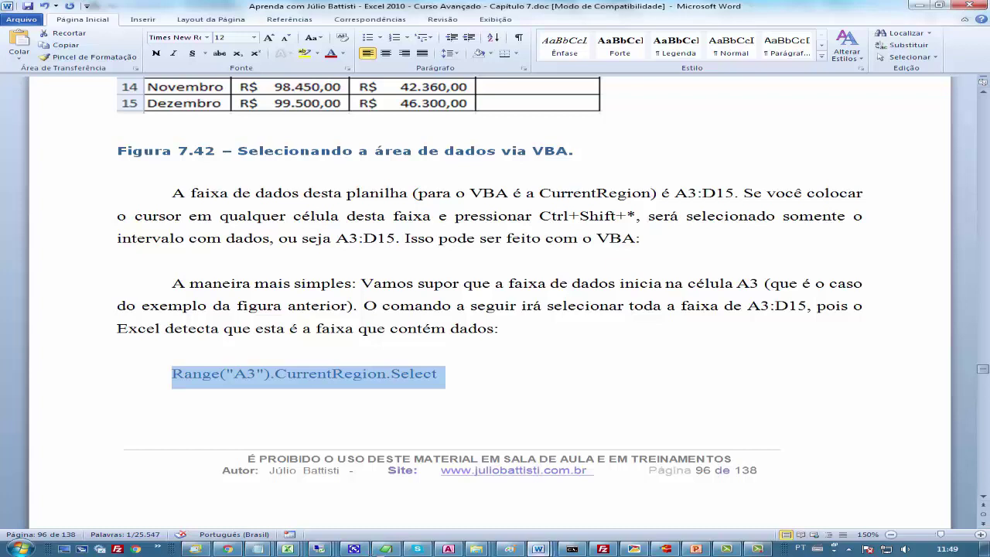
{"action": "scroll", "coordinate": [231, 167], "scroll_direction": "up", "scroll_amount": 3}
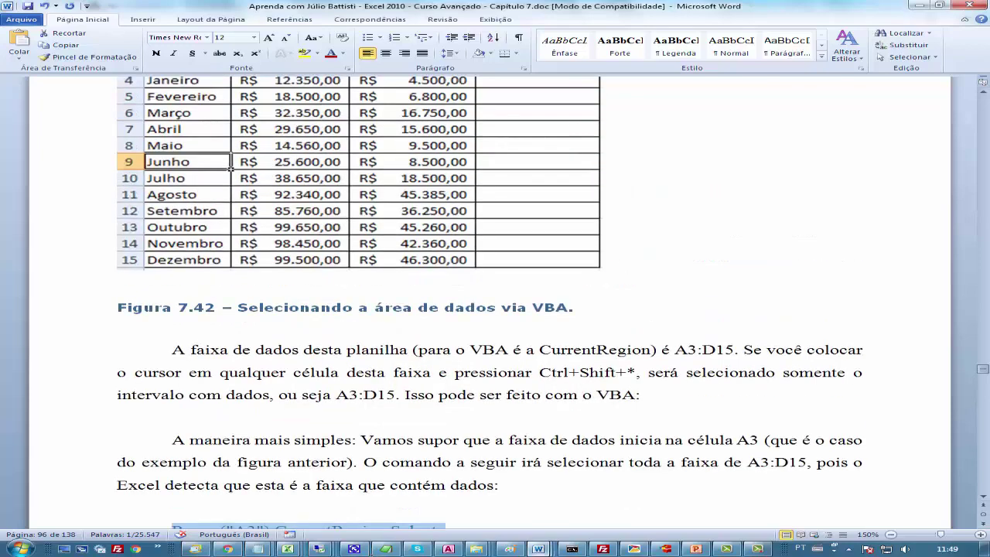
{"action": "scroll", "coordinate": [230, 167], "scroll_direction": "up", "scroll_amount": 2}
{"action": "scroll", "coordinate": [231, 167], "scroll_direction": "down", "scroll_amount": 3}
{"action": "scroll", "coordinate": [231, 167], "scroll_direction": "down", "scroll_amount": 3}
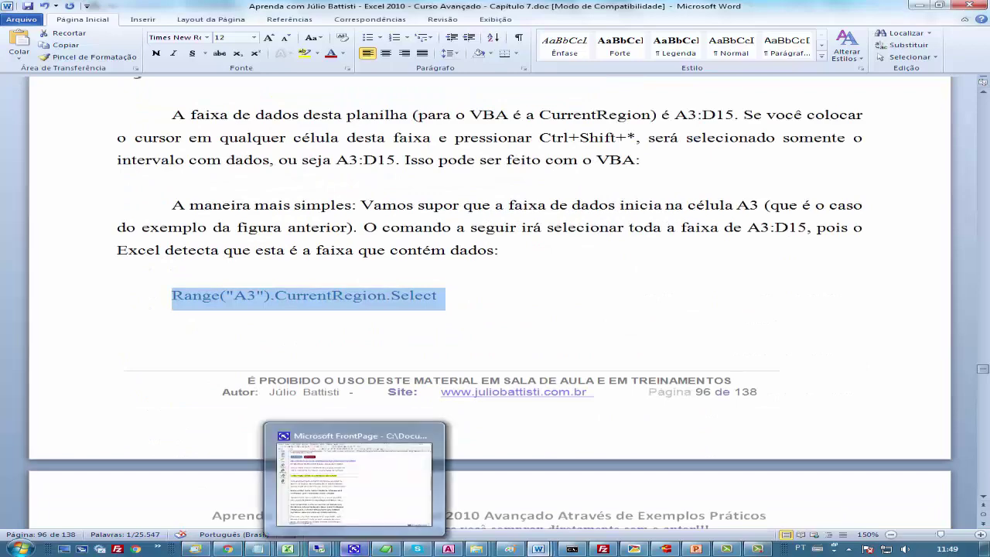
Replace the old If…End If block in the macro with the pasted CurrentRegion select line
{"action": "mouse_move", "coordinate": [287, 548]}
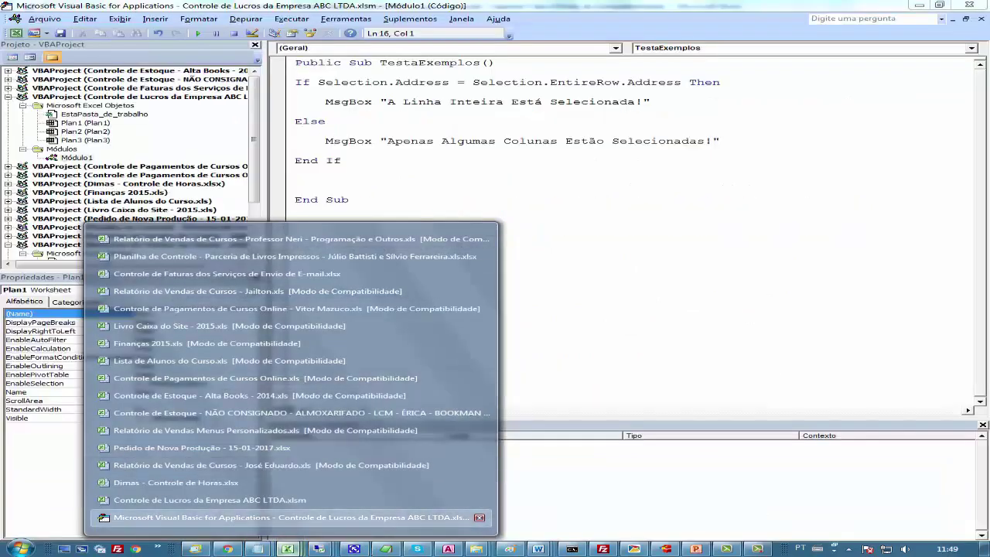
{"action": "left_click", "coordinate": [294, 517]}
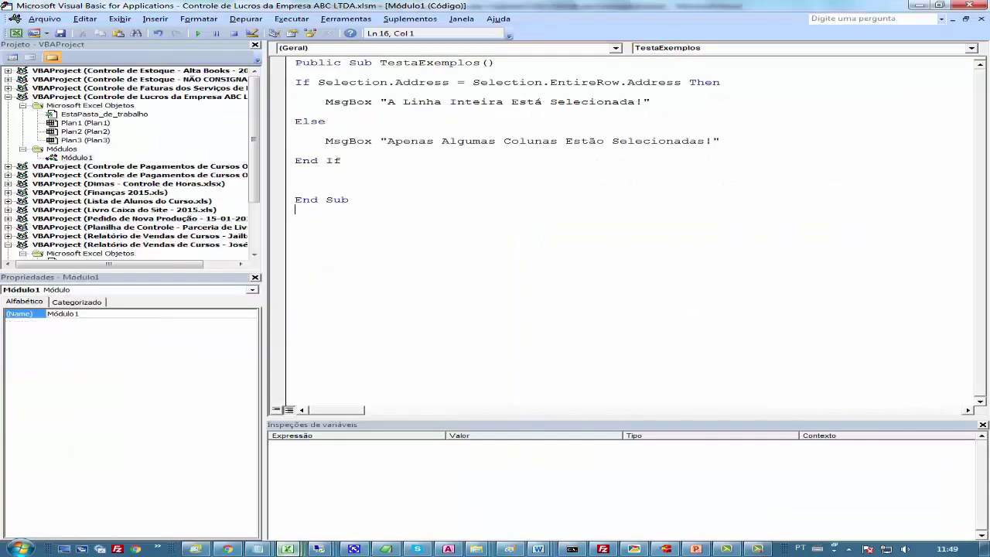
{"action": "key", "text": "shift+Up"}
{"action": "key", "text": "shift+Up"}
{"action": "key", "text": "shift+Up"}
{"action": "key", "text": "ctrl+v"}
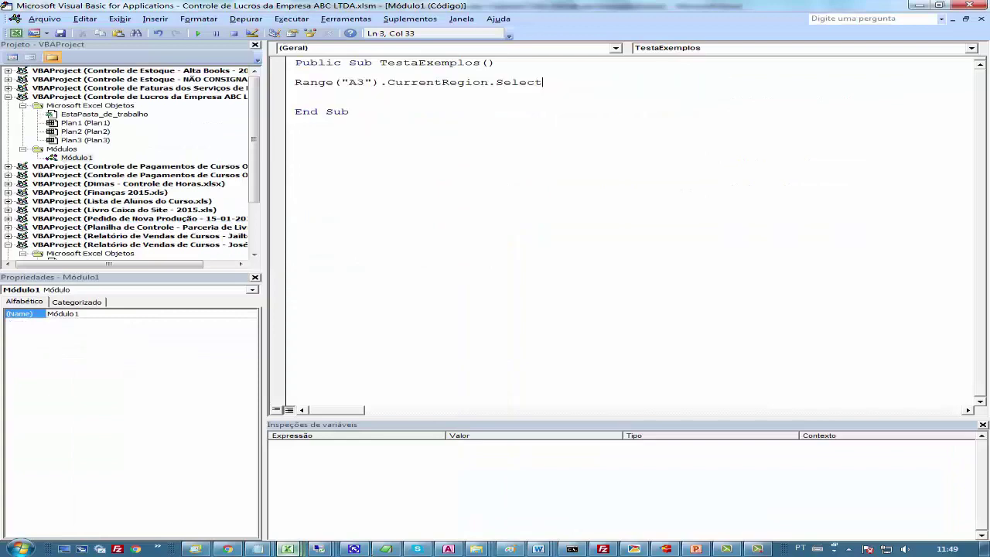
Look at the profit workbook, then step TestaExemplos with F8 to the Range line
{"action": "mouse_move", "coordinate": [287, 549]}
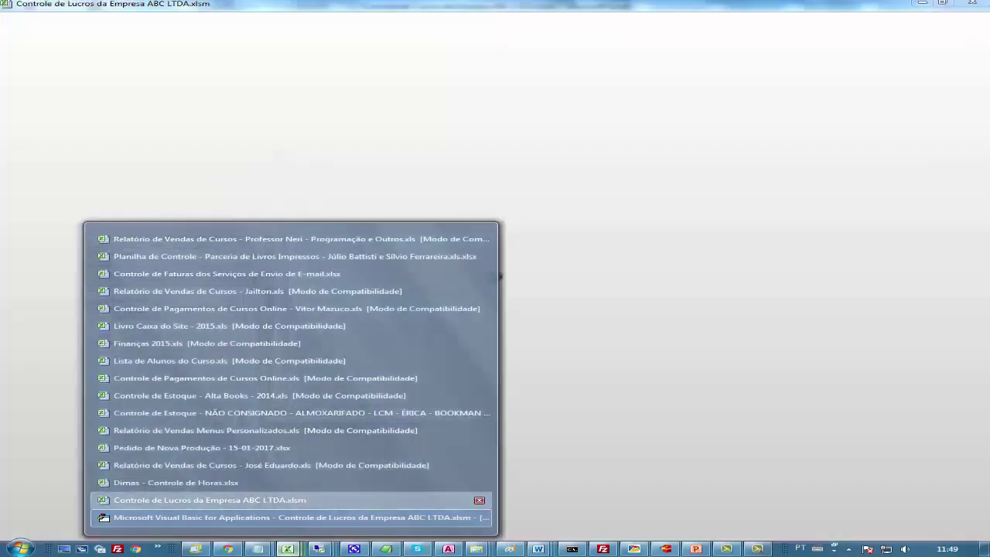
{"action": "left_click", "coordinate": [310, 500]}
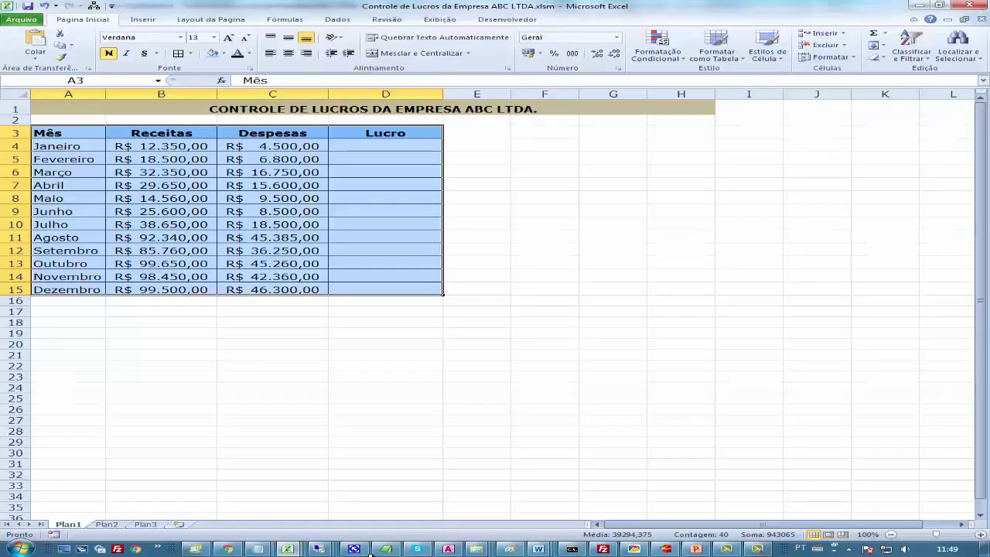
{"action": "mouse_move", "coordinate": [371, 553]}
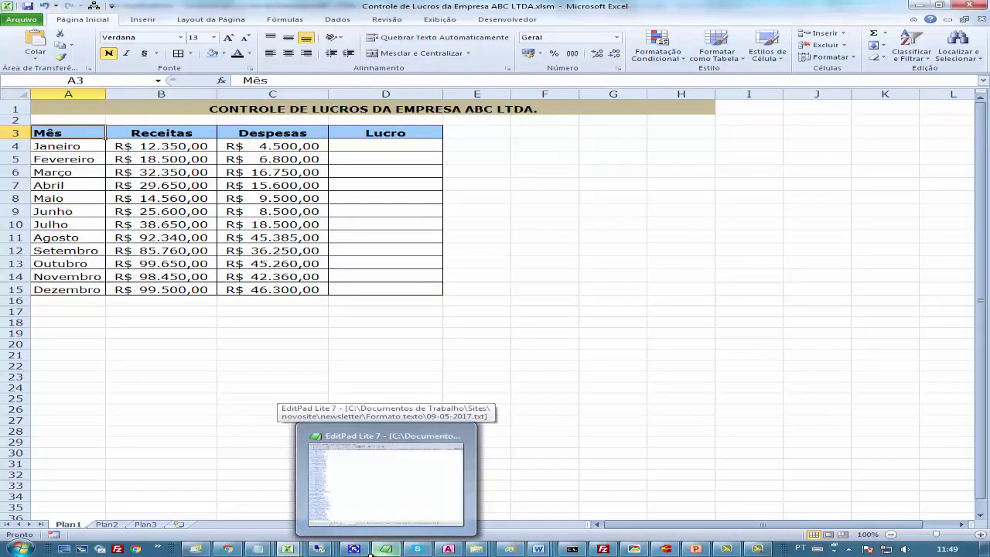
{"action": "mouse_move", "coordinate": [287, 551]}
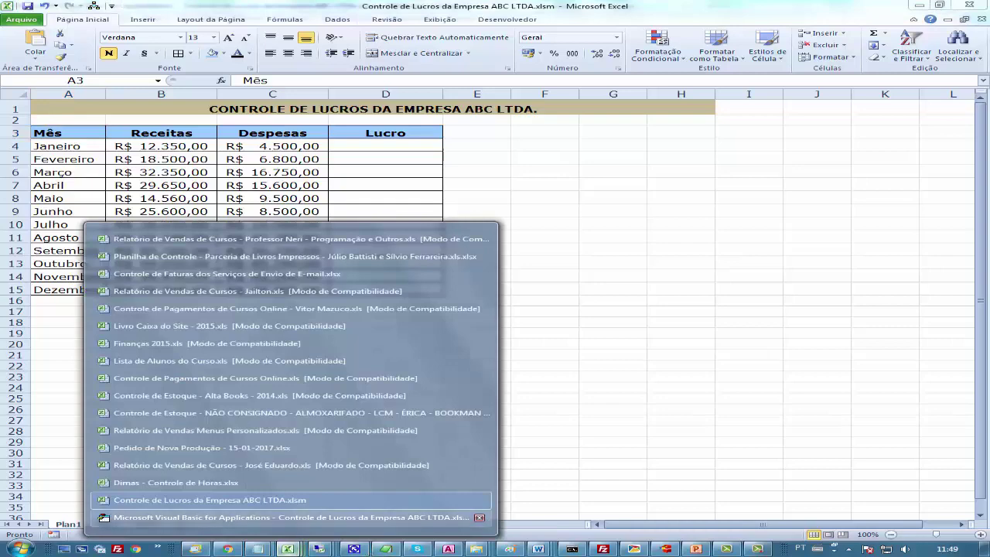
{"action": "left_click", "coordinate": [286, 518]}
{"action": "key", "text": "F8"}
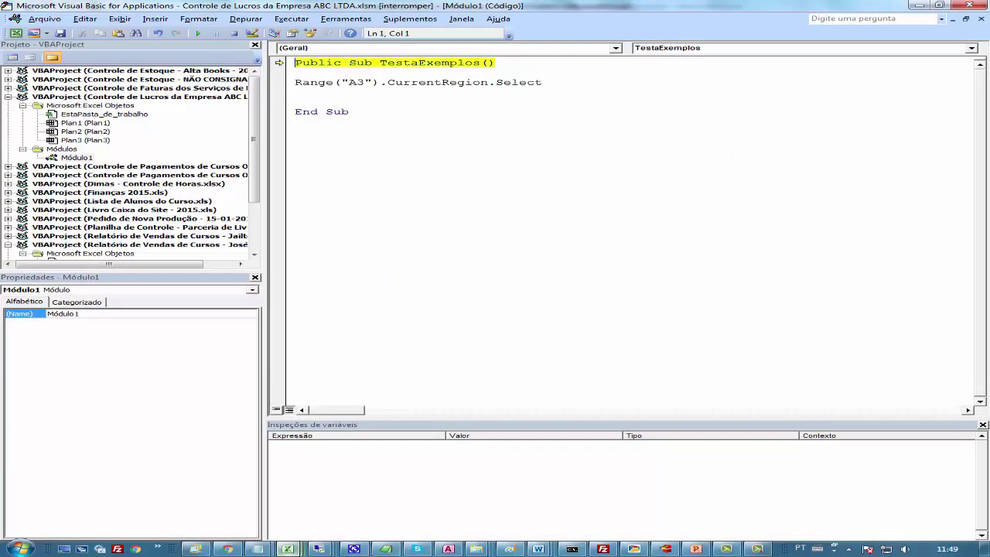
{"action": "key", "text": "F8"}
{"action": "key", "text": "F8"}
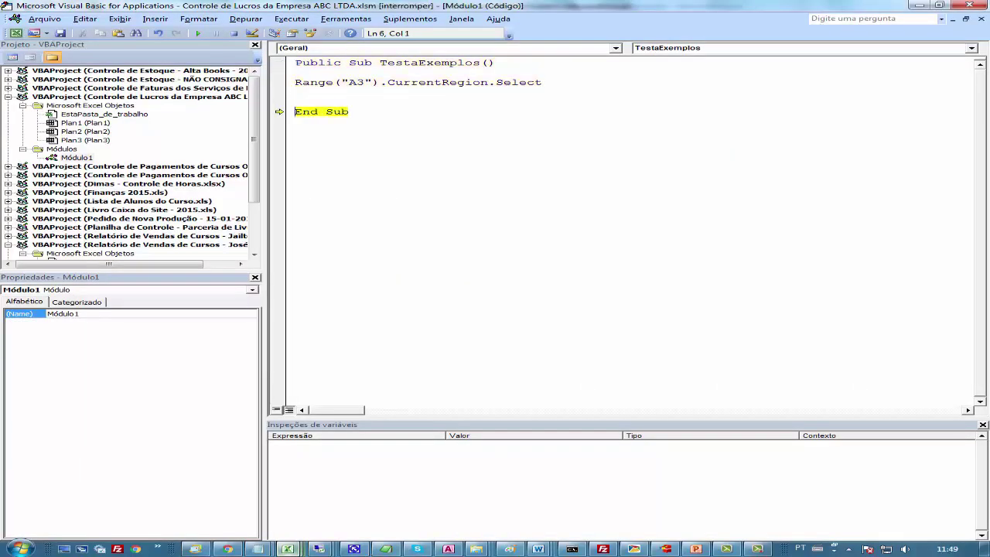
Check the selection in the workbook, then re-step TestaExemplos through the Range line
{"action": "mouse_move", "coordinate": [287, 550]}
{"action": "left_click", "coordinate": [403, 499]}
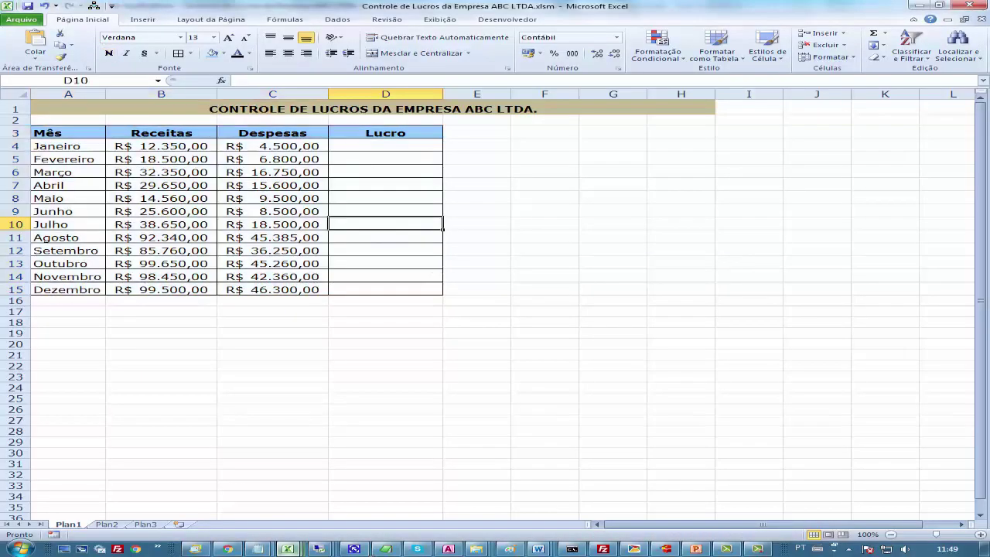
{"action": "mouse_move", "coordinate": [369, 554]}
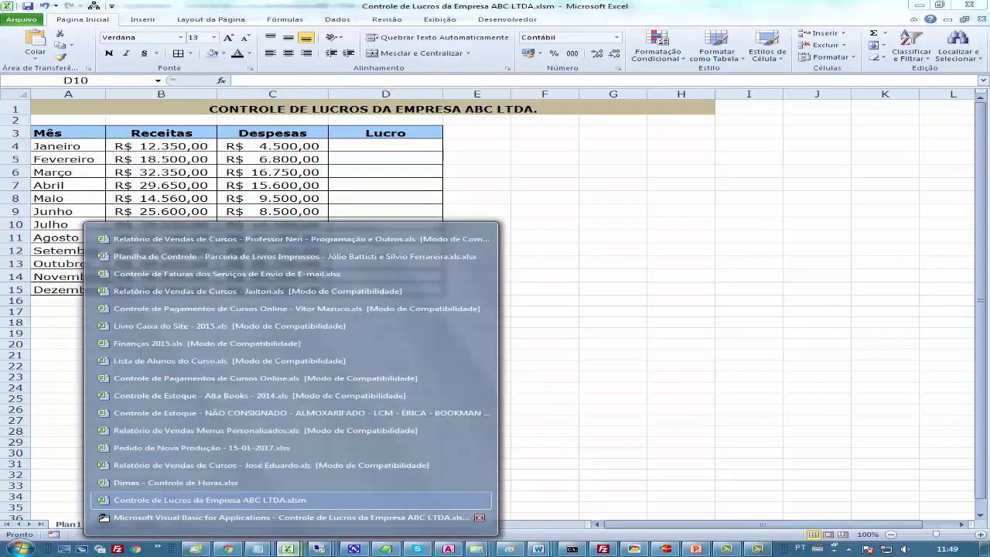
{"action": "left_click", "coordinate": [294, 518]}
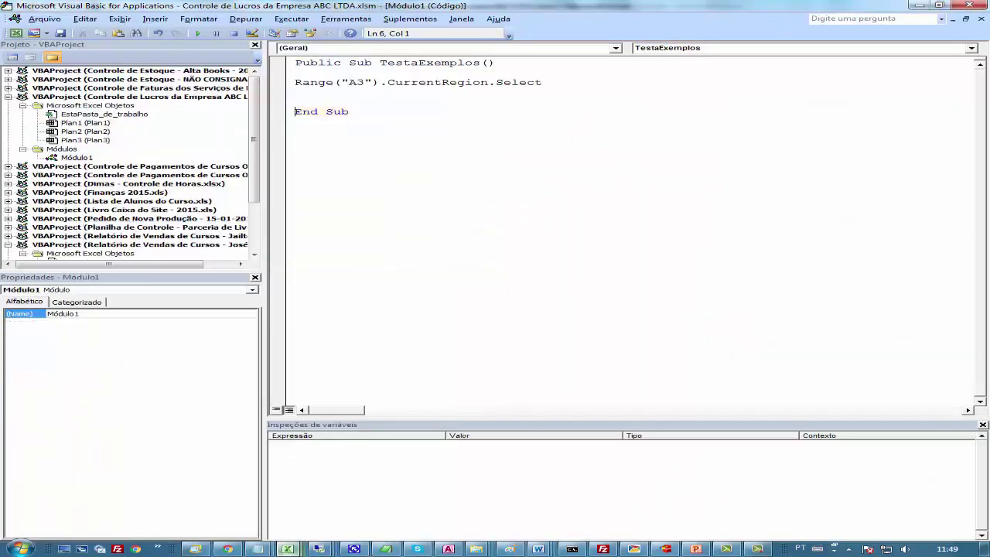
{"action": "key", "text": "F8"}
{"action": "key", "text": "F8"}
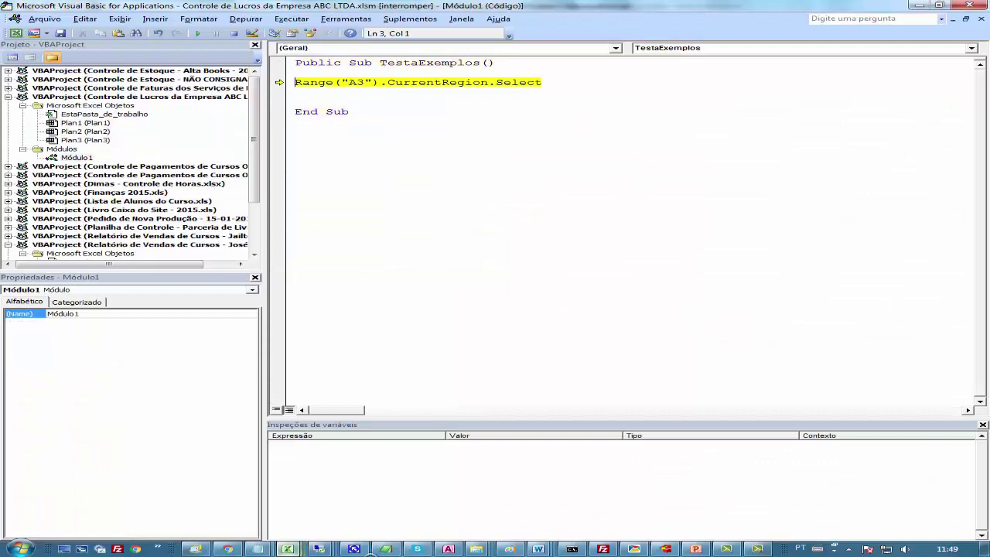
{"action": "key", "text": "F8"}
Select table A3:D15 in Controle de Lucros, then bring the Word tutorial document forward
{"action": "left_click", "coordinate": [288, 550]}
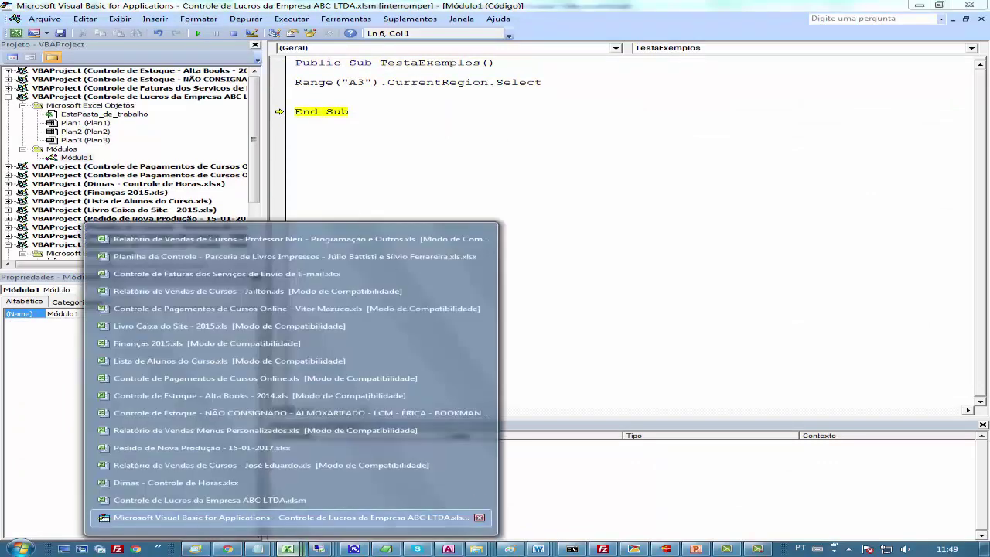
{"action": "left_click", "coordinate": [232, 499]}
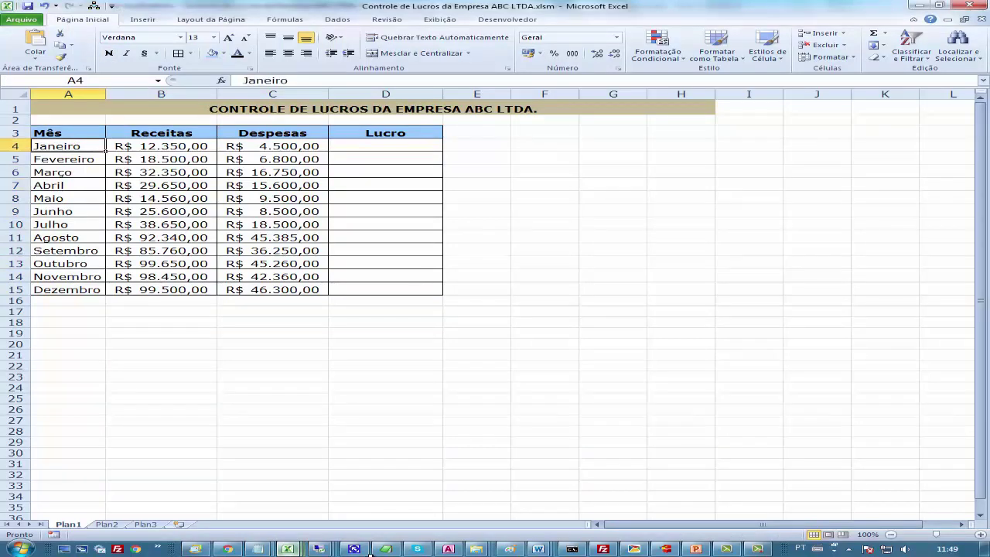
{"action": "left_click_drag", "start_coordinate": [68, 133], "coordinate": [385, 290]}
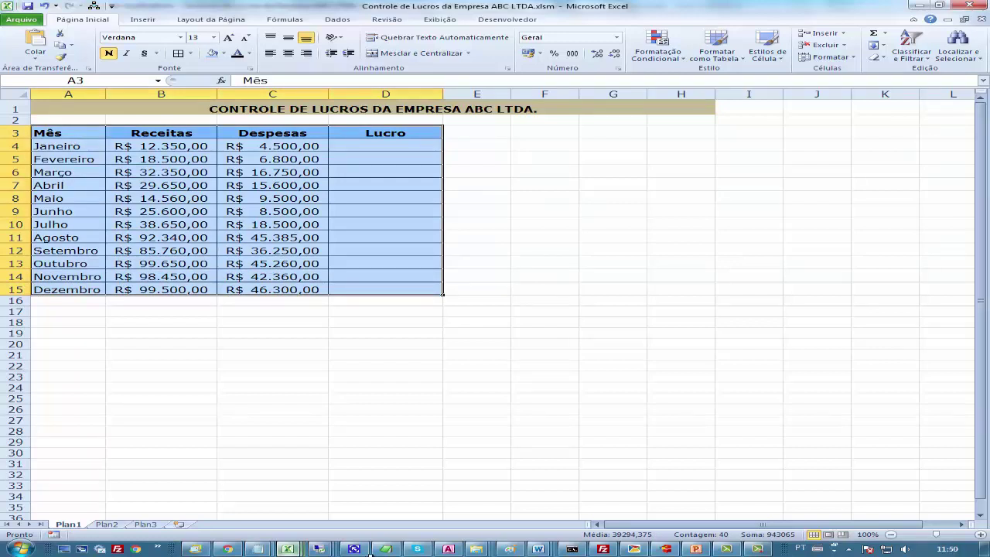
{"action": "left_click", "coordinate": [538, 548]}
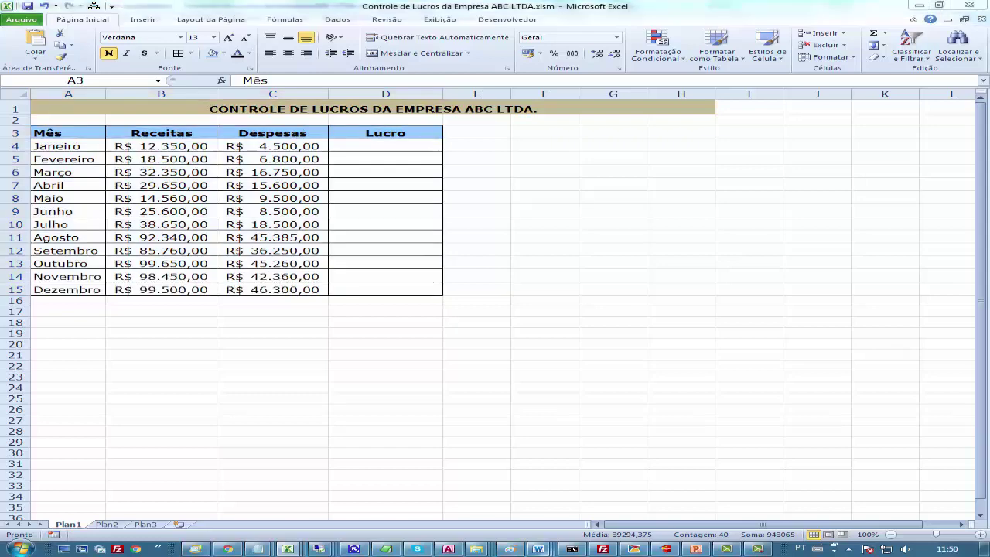
{"action": "left_click", "coordinate": [254, 484]}
Scroll to the page 97 example and highlight the Dim FaixaSel As Range line and the Set keyword
{"action": "scroll", "coordinate": [496, 309], "scroll_direction": "down", "scroll_amount": 5}
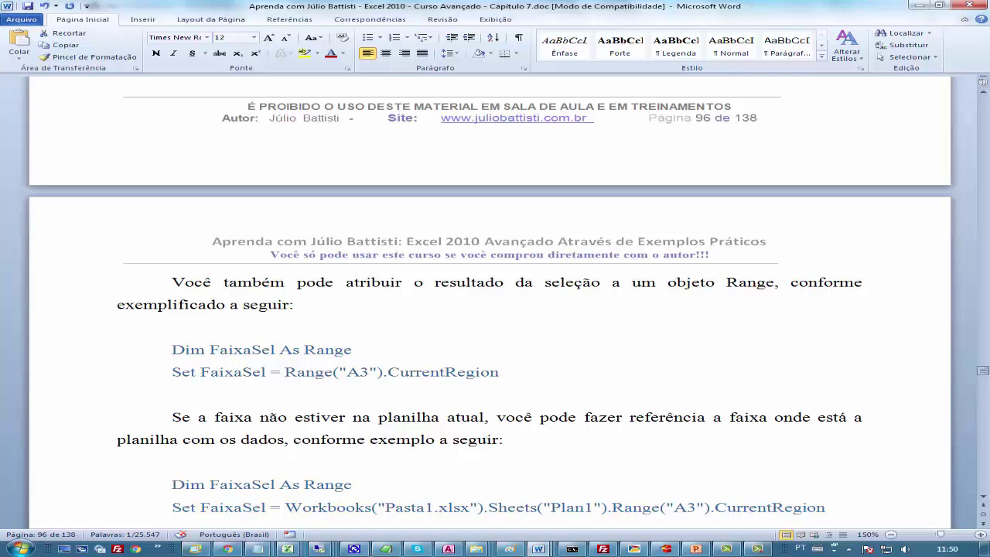
{"action": "scroll", "coordinate": [490, 310], "scroll_direction": "down", "scroll_amount": 3}
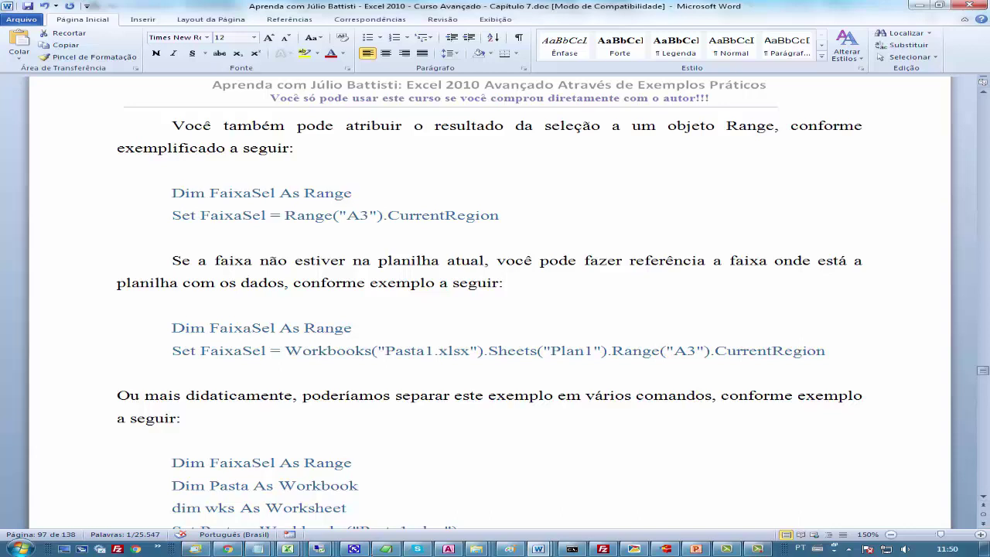
{"action": "left_click_drag", "start_coordinate": [171, 328], "coordinate": [360, 328]}
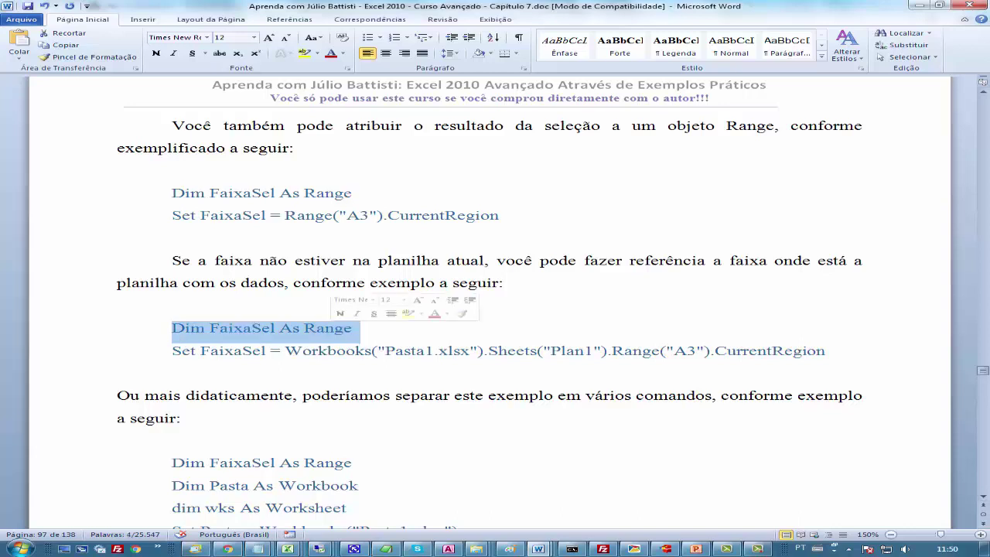
{"action": "left_click", "coordinate": [263, 328]}
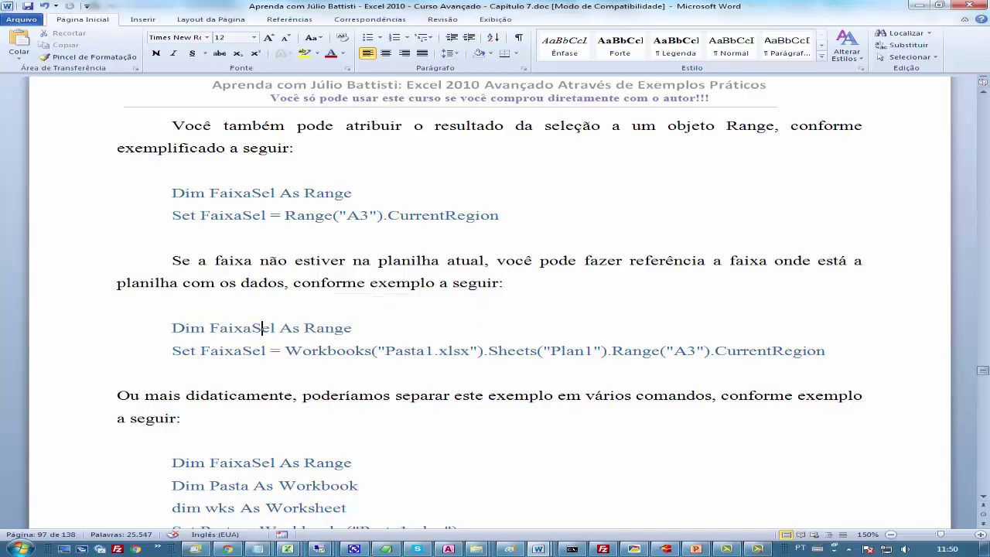
{"action": "double_click", "coordinate": [184, 350]}
{"action": "left_click", "coordinate": [211, 350]}
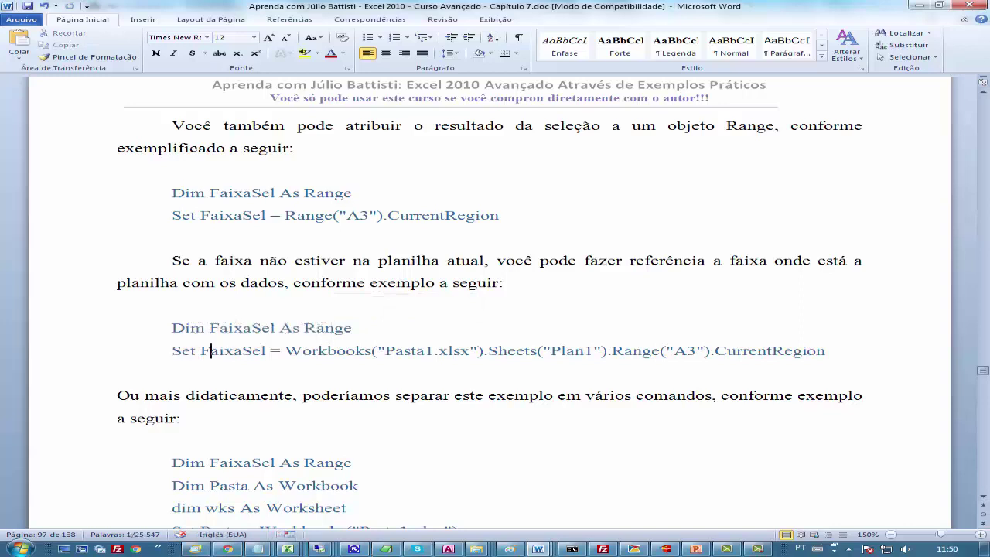
Highlight the Workbooks("Pasta1.xlsx"), Sheets("Plan1"), Range("A3") and FaixaSel parts, ending at the Set line's end
{"action": "left_click_drag", "start_coordinate": [285, 350], "coordinate": [488, 351]}
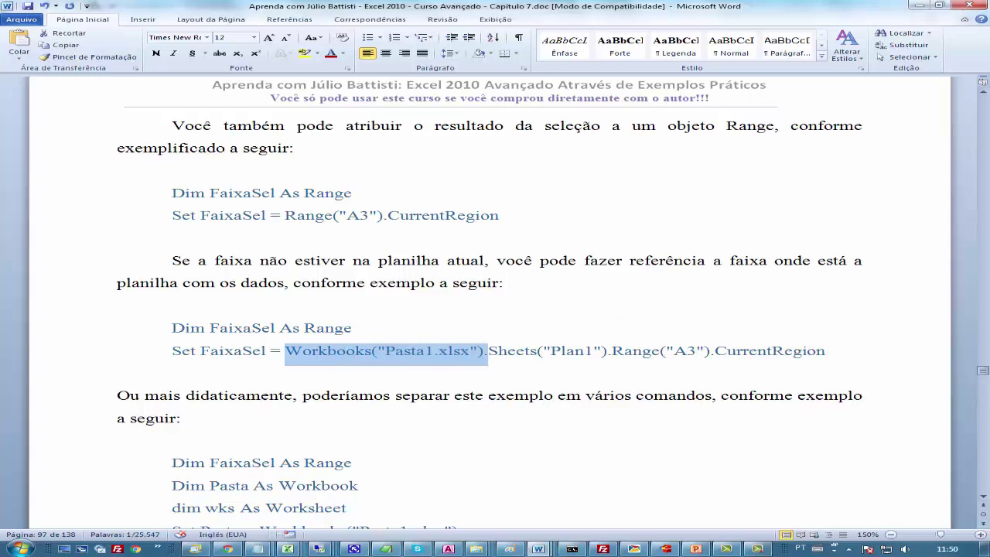
{"action": "left_click", "coordinate": [526, 350]}
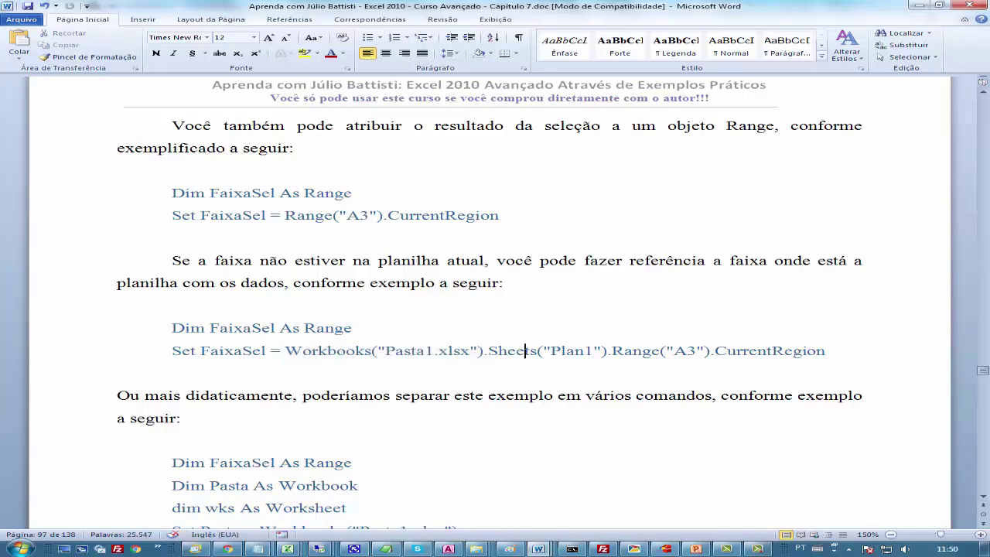
{"action": "left_click_drag", "start_coordinate": [487, 350], "coordinate": [594, 350]}
{"action": "left_click", "coordinate": [434, 350]}
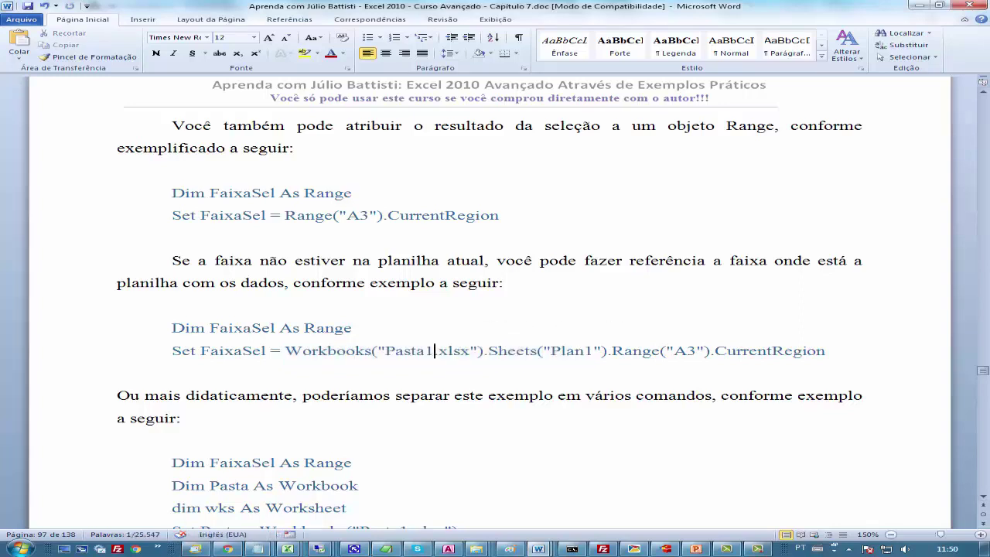
{"action": "left_click_drag", "start_coordinate": [488, 350], "coordinate": [714, 350]}
{"action": "left_click", "coordinate": [667, 351]}
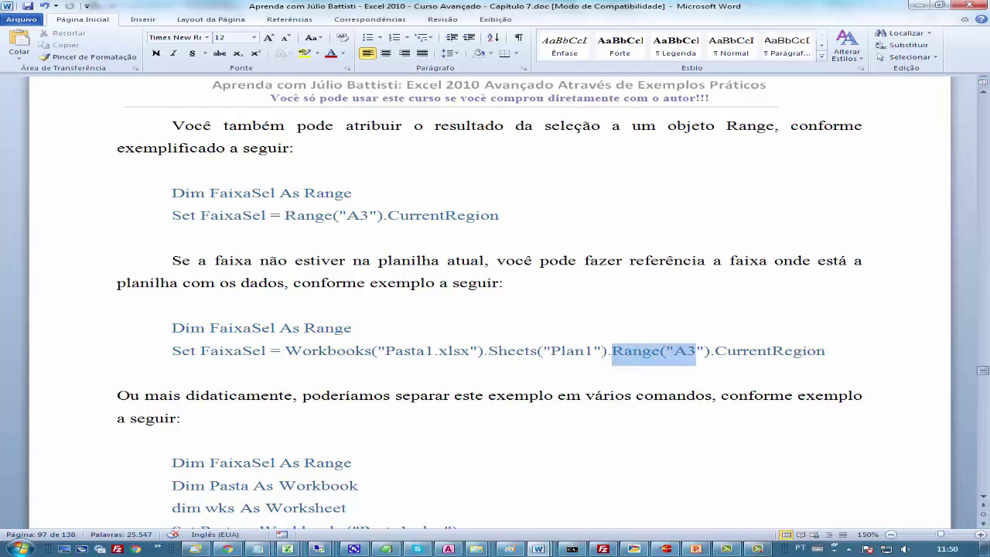
{"action": "left_click", "coordinate": [826, 350]}
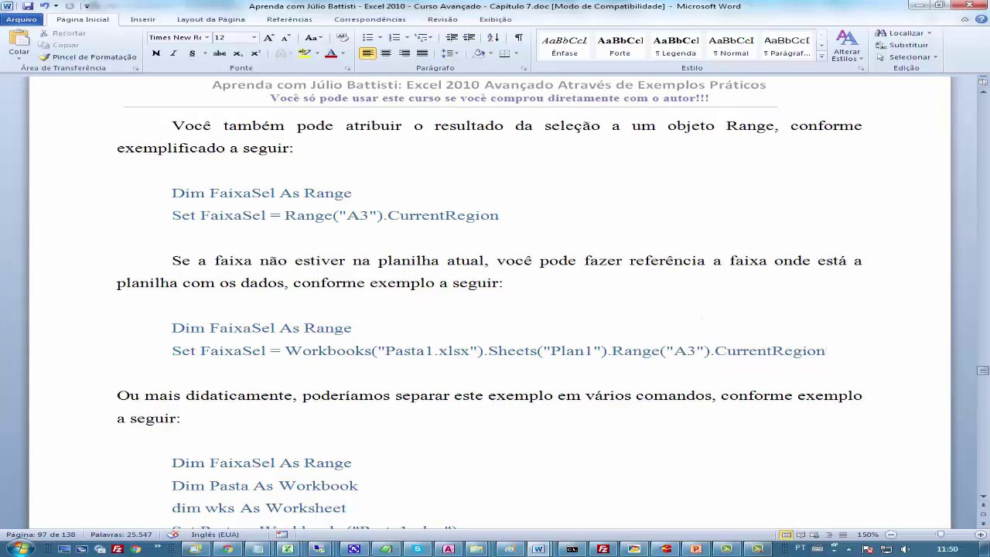
{"action": "double_click", "coordinate": [234, 350]}
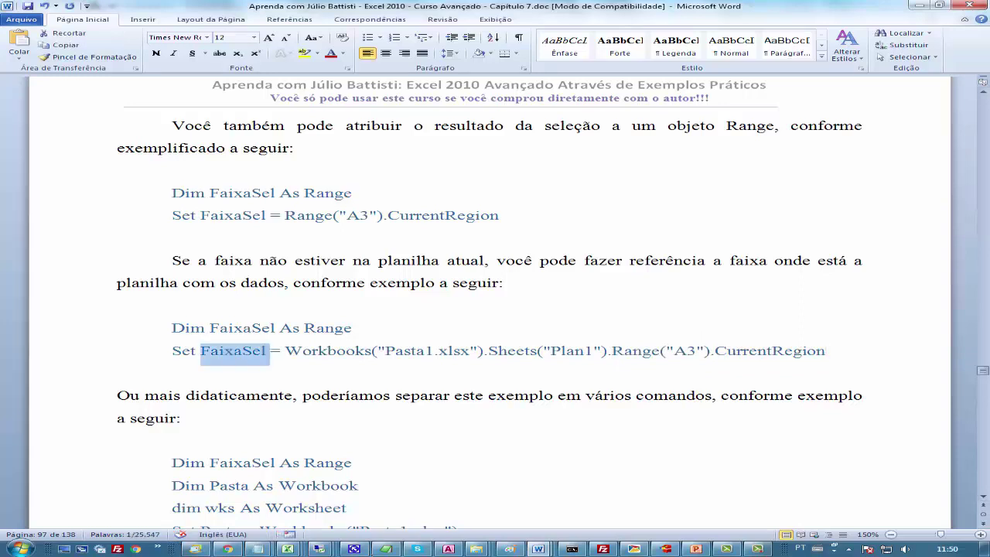
{"action": "left_click", "coordinate": [825, 350]}
Add a FaixaSel.Select line below the Set FaixaSel line of the first example
{"action": "key", "text": "Return"}
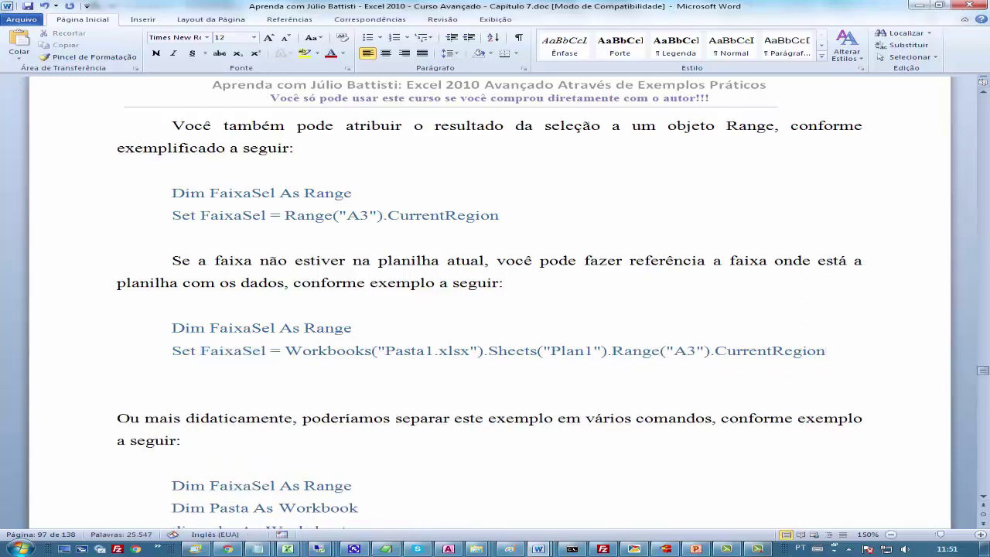
{"action": "type", "text": "Faixa"}
{"action": "type", "text": "Sel.Select"}
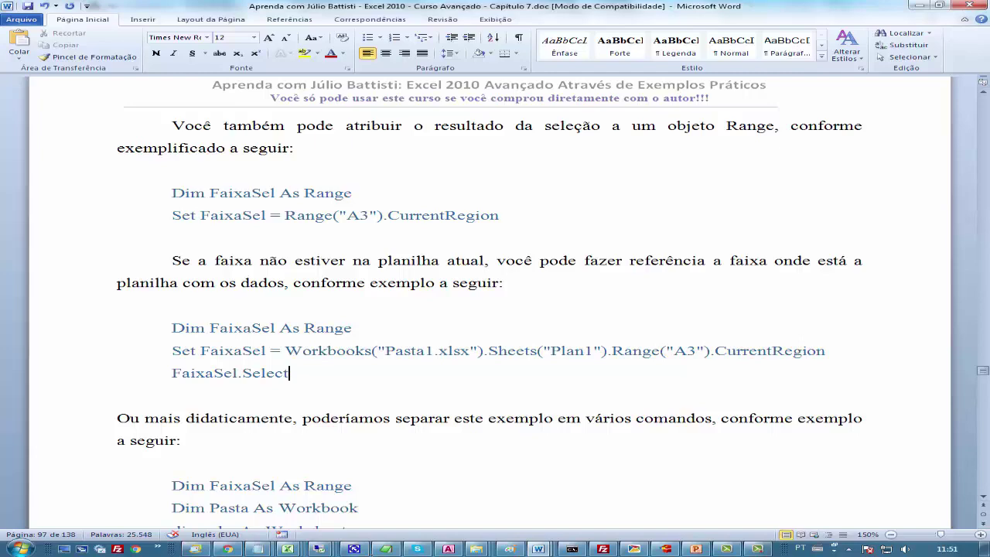
{"action": "scroll", "coordinate": [495, 301], "scroll_direction": "down", "scroll_amount": 2}
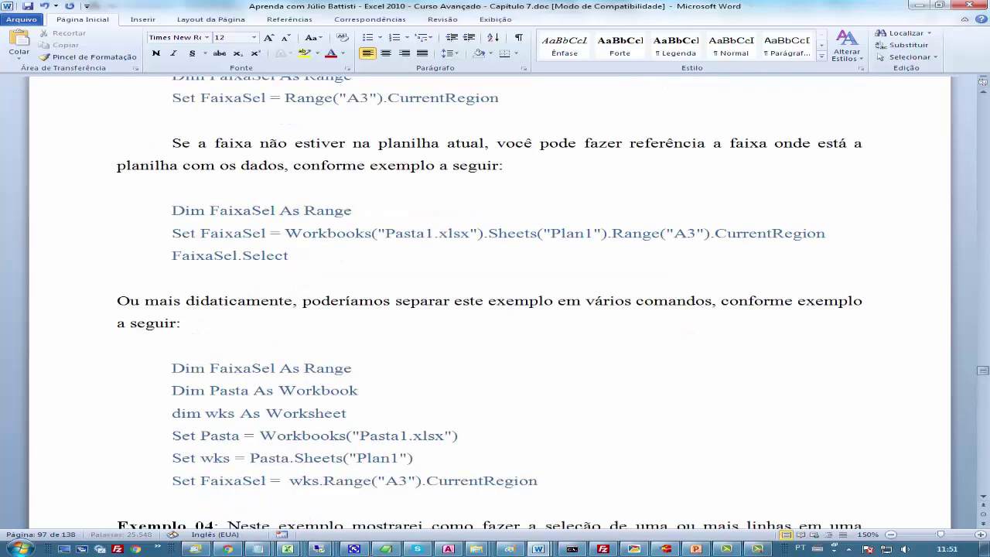
{"action": "scroll", "coordinate": [495, 302], "scroll_direction": "down", "scroll_amount": 1}
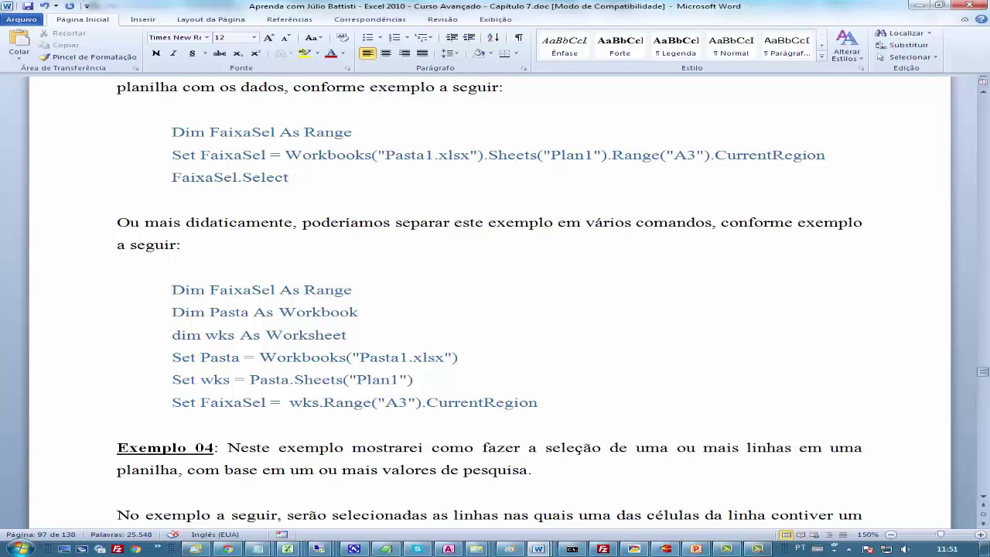
Highlight the Dim FaixaSel, Dim Pasta and dim wks lines and the file name Pasta1.xlsx
{"action": "key", "text": "shift+Down"}
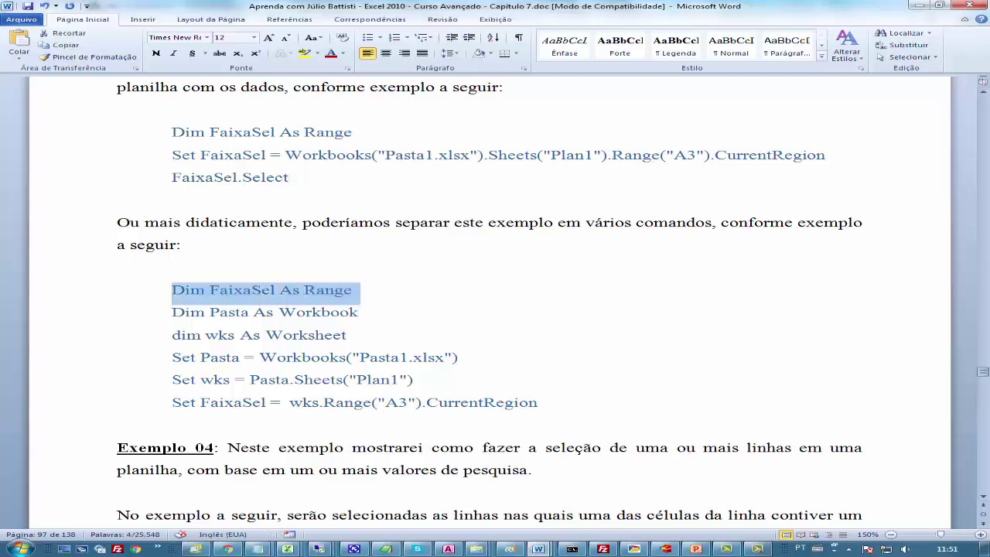
{"action": "key", "text": "Down"}
{"action": "key", "text": "shift+Down"}
{"action": "key", "text": "Down"}
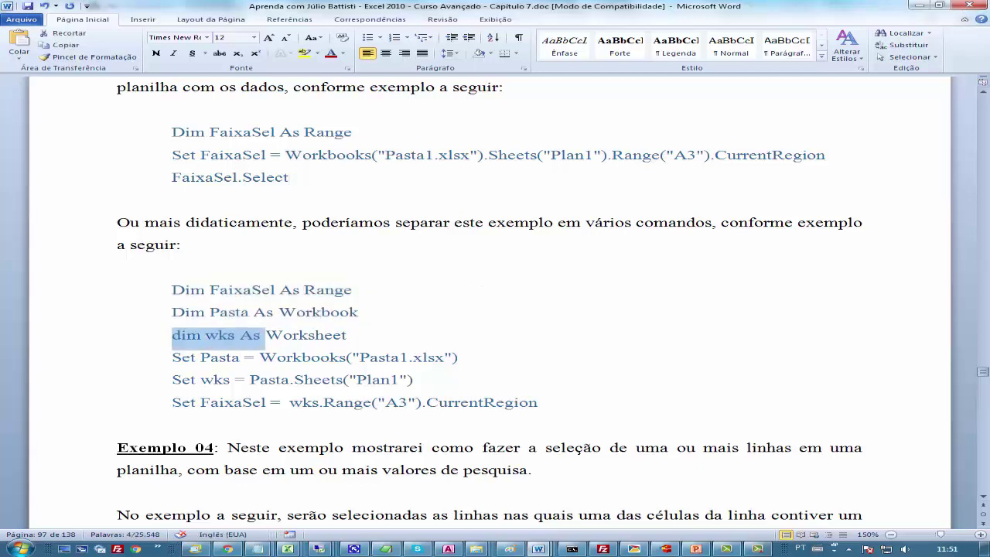
{"action": "key", "text": "shift+Down"}
{"action": "left_click", "coordinate": [260, 357]}
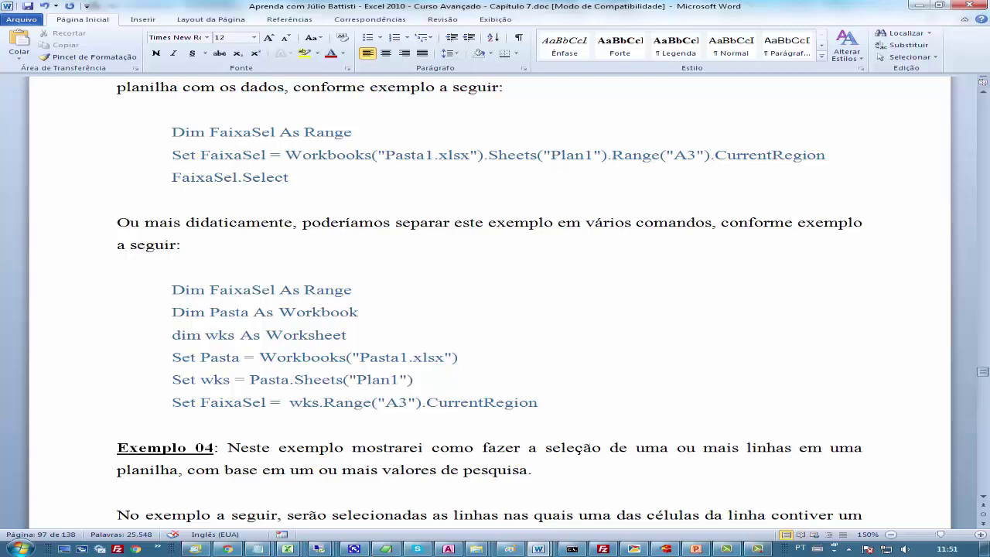
{"action": "double_click", "coordinate": [435, 357]}
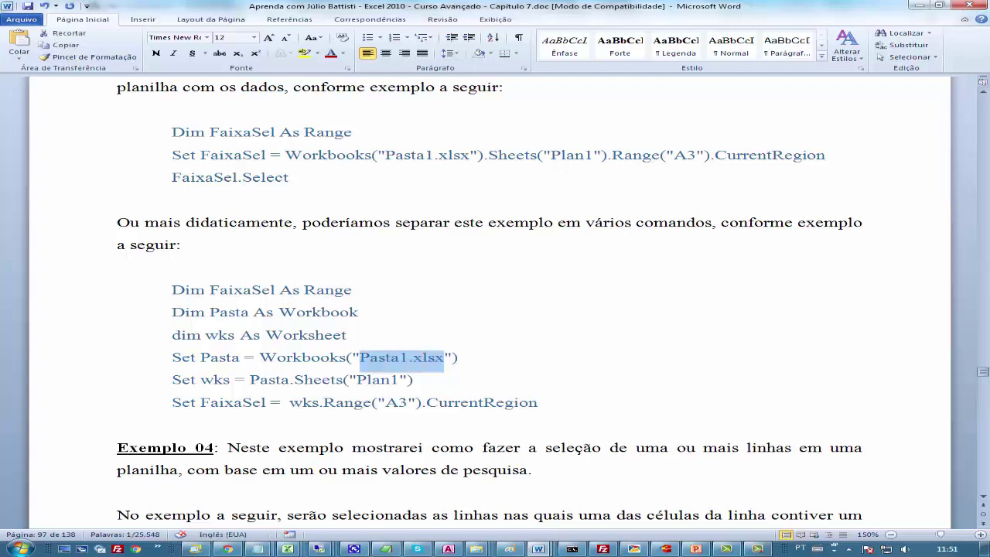
{"action": "key", "text": "ctrl+Down"}
Point out the wks variable, Pasta, Pasta1.xlsx, the A3 reference and the first example's three lines
{"action": "left_click", "coordinate": [224, 379]}
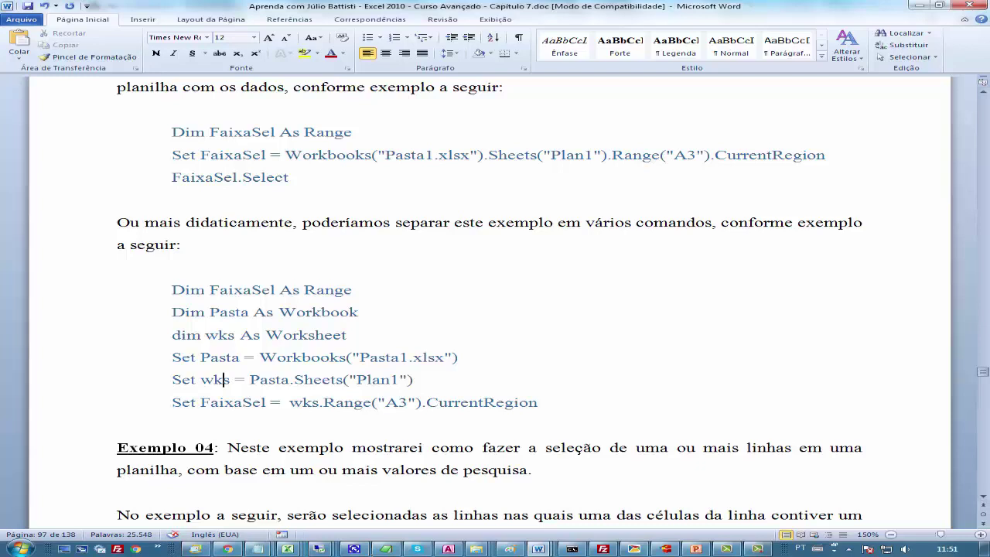
{"action": "double_click", "coordinate": [270, 379]}
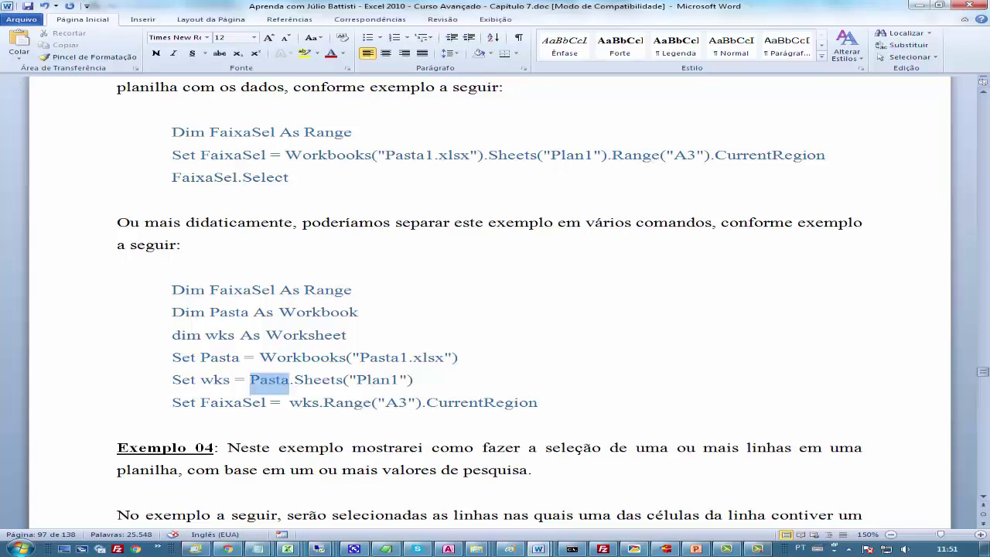
{"action": "left_click", "coordinate": [458, 356]}
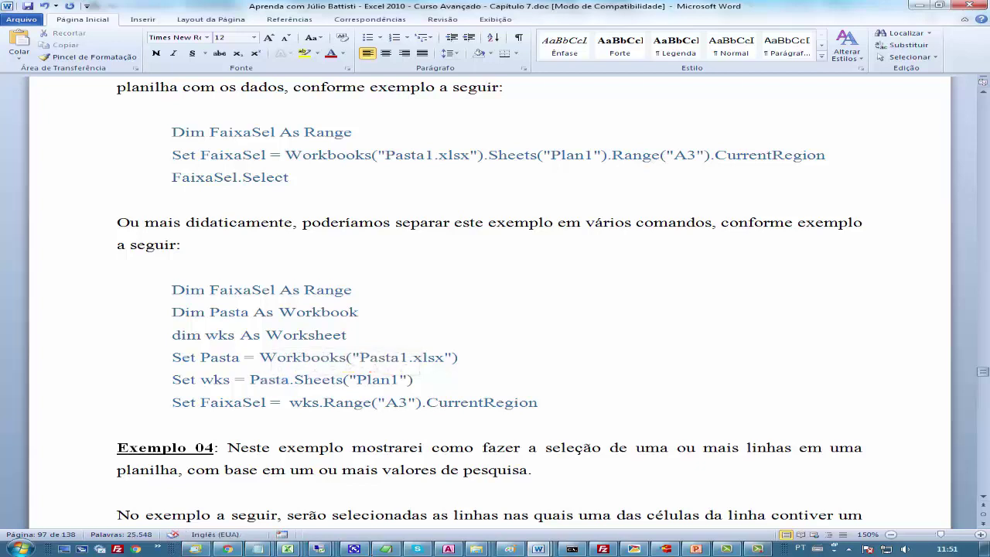
{"action": "left_click_drag", "start_coordinate": [361, 357], "coordinate": [444, 357]}
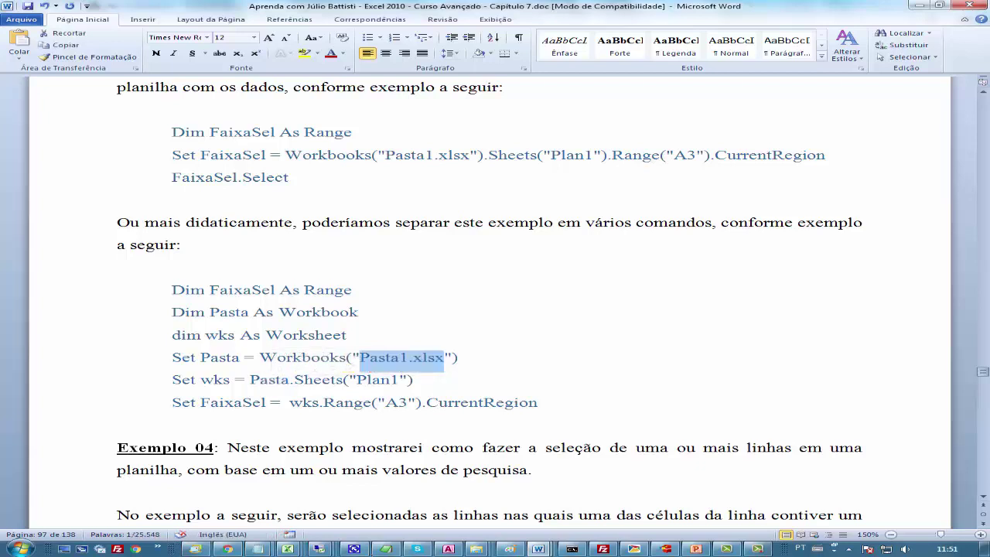
{"action": "left_click", "coordinate": [539, 402]}
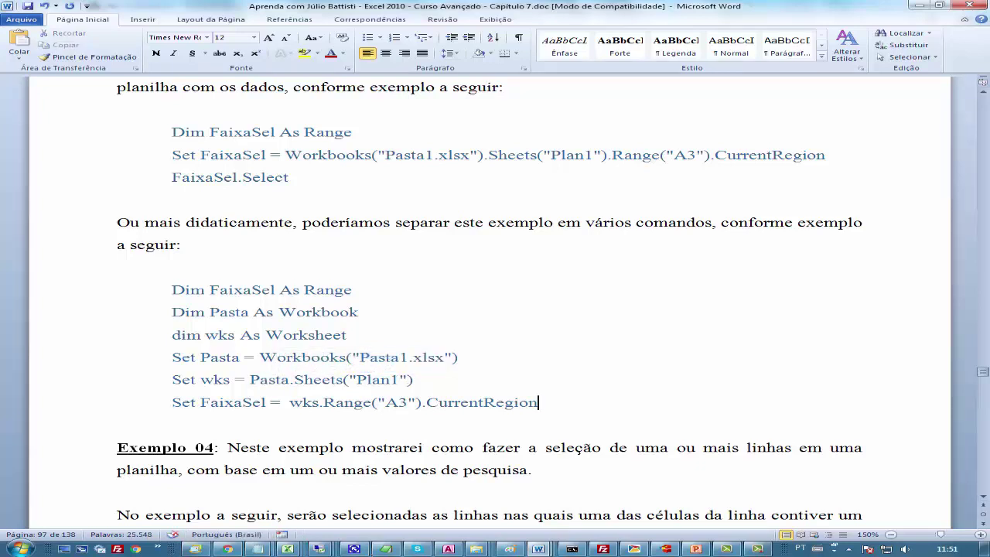
{"action": "left_click", "coordinate": [400, 402]}
{"action": "left_click_drag", "start_coordinate": [294, 178], "coordinate": [171, 131]}
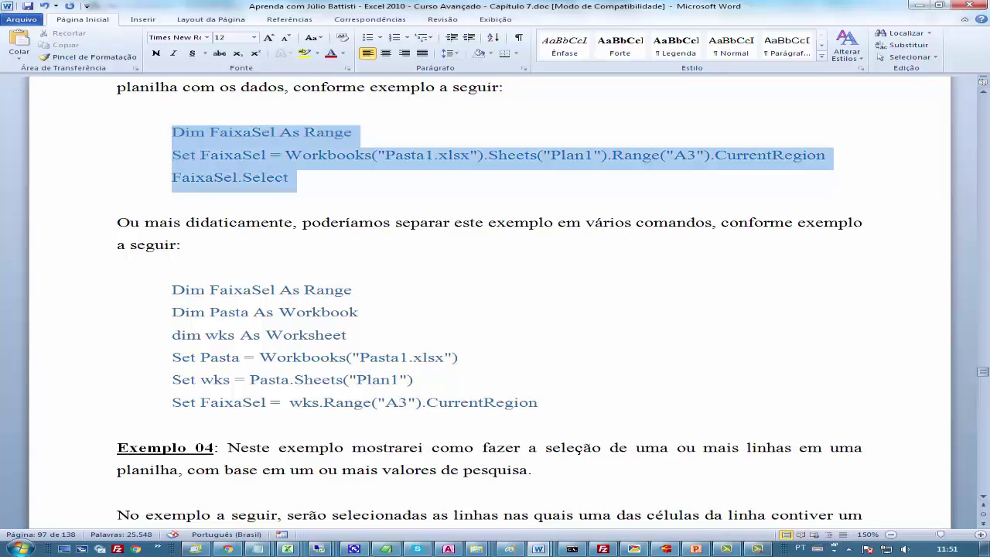
Start a FaixaSel.Select line below the wks.Range("A3").CurrentRegion line
{"action": "left_click", "coordinate": [539, 403]}
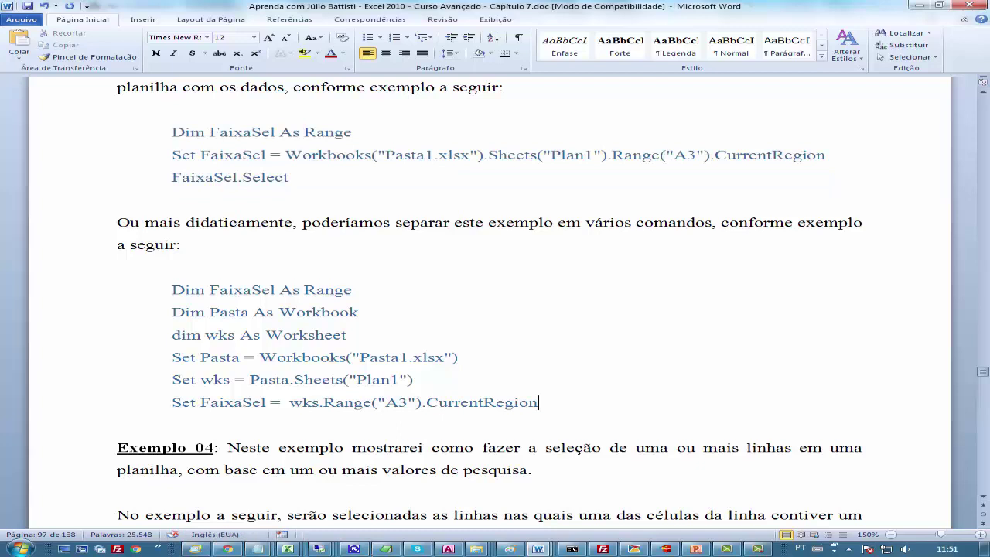
{"action": "key", "text": "Return"}
{"action": "type", "text": "FaixaSel"}
{"action": "type", "text": "."}
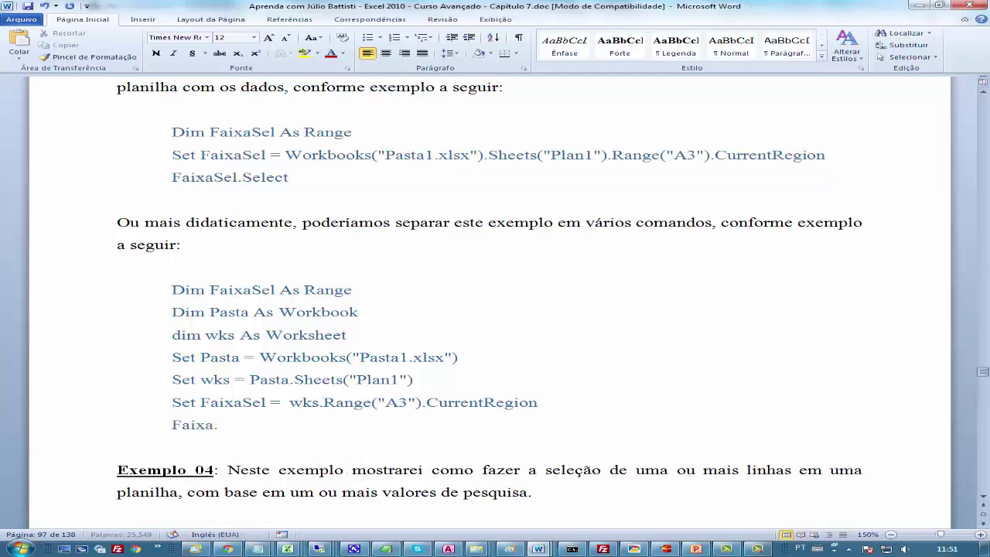
{"action": "type", "text": "Se"}
{"action": "key", "text": "BackSpace"}
{"action": "key", "text": "BackSpace"}
{"action": "key", "text": "BackSpace"}
{"action": "type", "text": "Sel.Sele"}
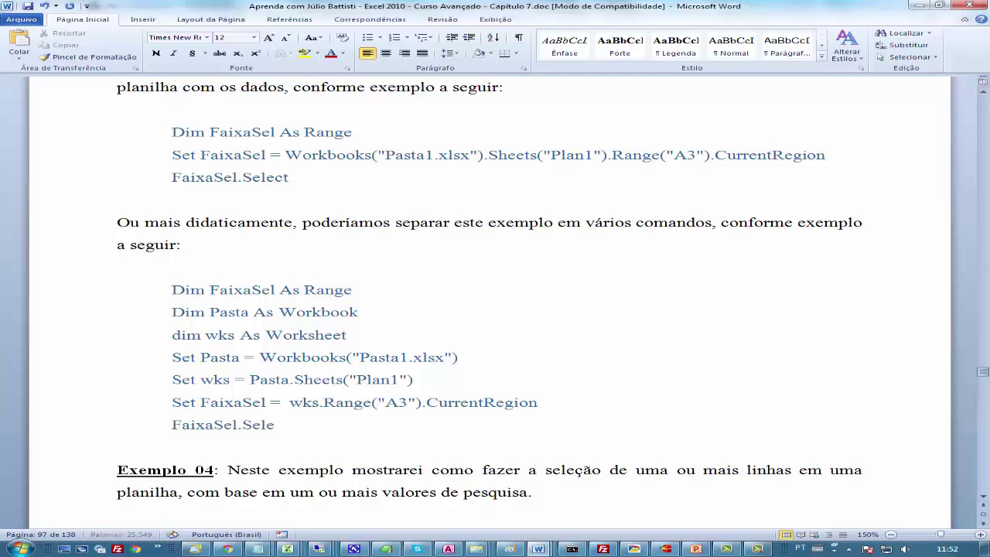
{"action": "type", "text": "ct"}
{"action": "scroll", "coordinate": [495, 302], "scroll_direction": "down", "scroll_amount": 2}
{"action": "scroll", "coordinate": [495, 302], "scroll_direction": "down", "scroll_amount": 1}
{"action": "scroll", "coordinate": [495, 302], "scroll_direction": "down", "scroll_amount": 3}
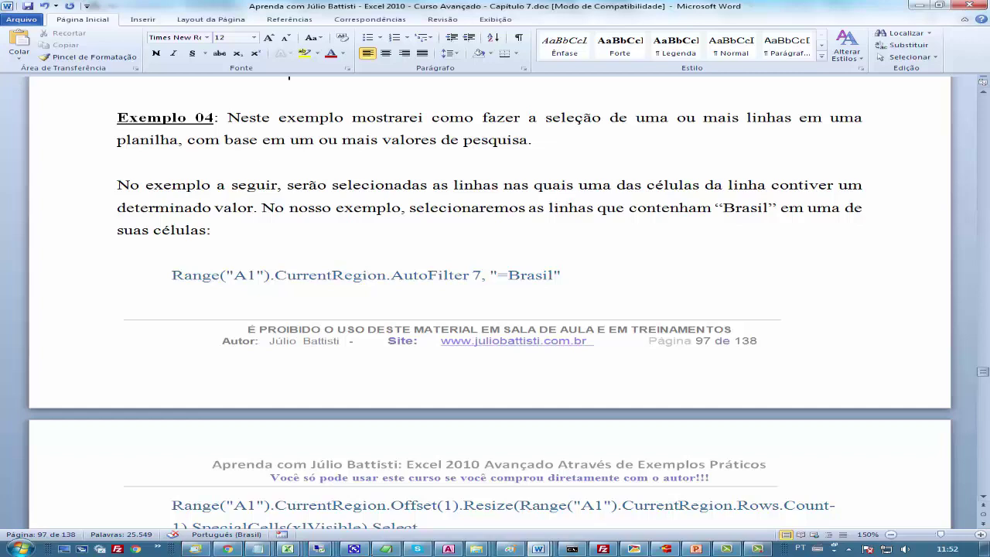
{"action": "scroll", "coordinate": [490, 309], "scroll_direction": "down", "scroll_amount": 3}
{"action": "scroll", "coordinate": [490, 310], "scroll_direction": "up", "scroll_amount": 2}
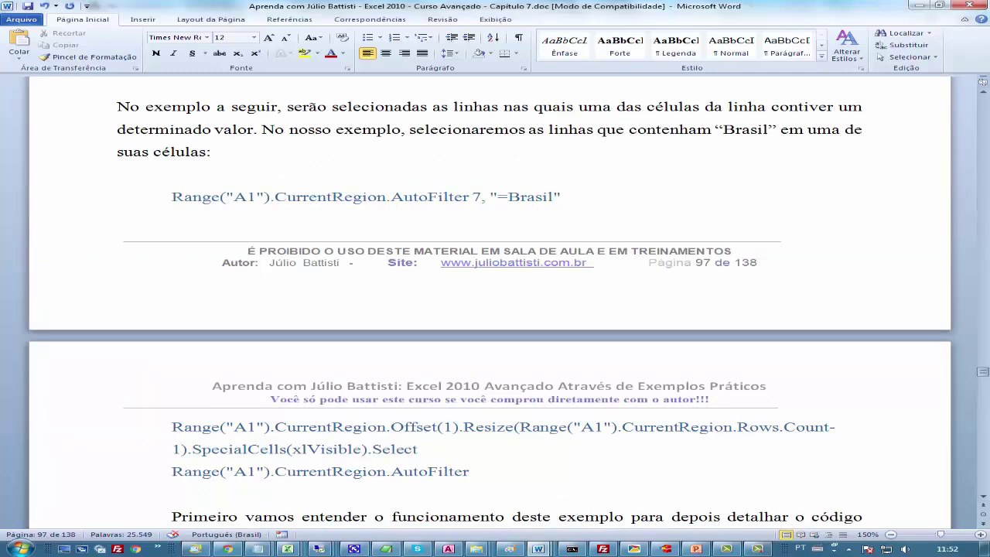
{"action": "scroll", "coordinate": [490, 309], "scroll_direction": "down", "scroll_amount": 3}
{"action": "scroll", "coordinate": [490, 309], "scroll_direction": "up", "scroll_amount": 3}
{"action": "scroll", "coordinate": [490, 310], "scroll_direction": "down", "scroll_amount": 5}
{"action": "scroll", "coordinate": [489, 310], "scroll_direction": "down", "scroll_amount": 1}
{"action": "scroll", "coordinate": [489, 309], "scroll_direction": "down", "scroll_amount": 3}
{"action": "scroll", "coordinate": [490, 309], "scroll_direction": "up", "scroll_amount": 2}
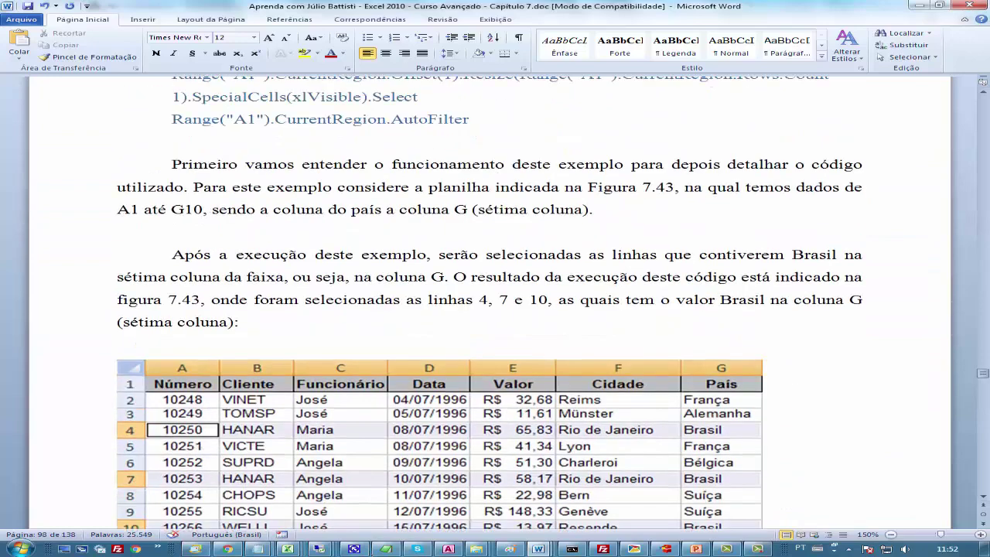
{"action": "scroll", "coordinate": [489, 309], "scroll_direction": "up", "scroll_amount": 4}
{"action": "scroll", "coordinate": [490, 309], "scroll_direction": "up", "scroll_amount": 2}
{"action": "scroll", "coordinate": [490, 310], "scroll_direction": "up", "scroll_amount": 1}
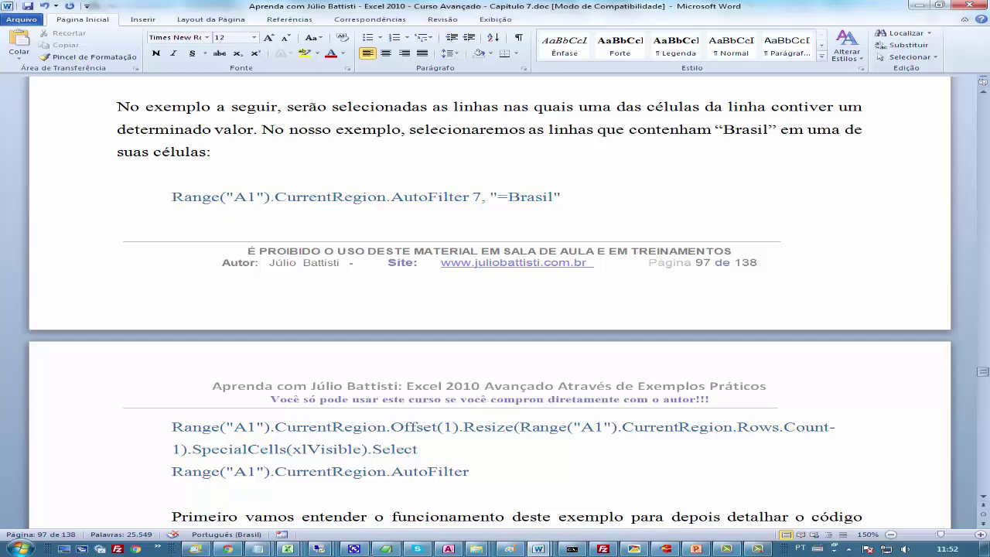
{"action": "double_click", "coordinate": [331, 197]}
{"action": "left_click_drag", "start_coordinate": [235, 196], "coordinate": [257, 197]}
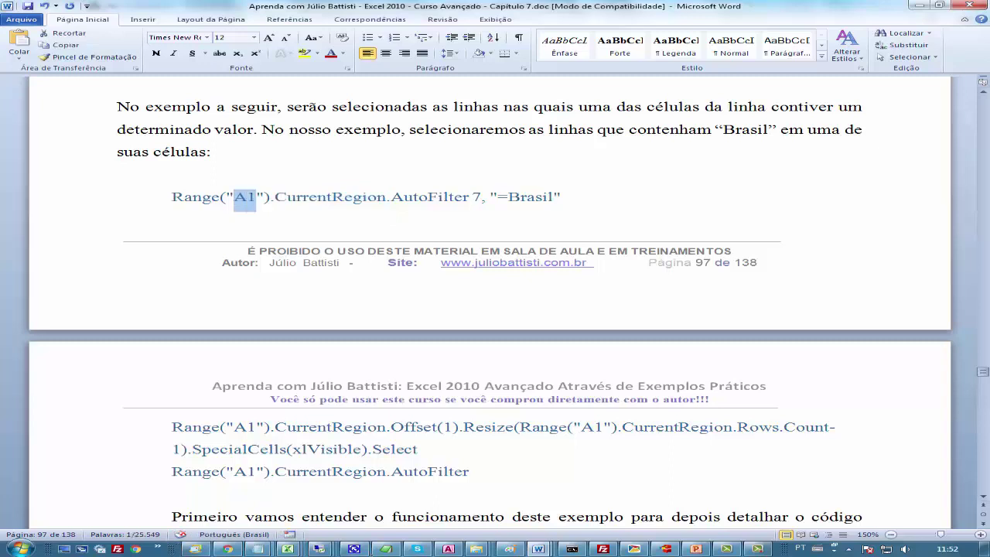
{"action": "left_click", "coordinate": [345, 196]}
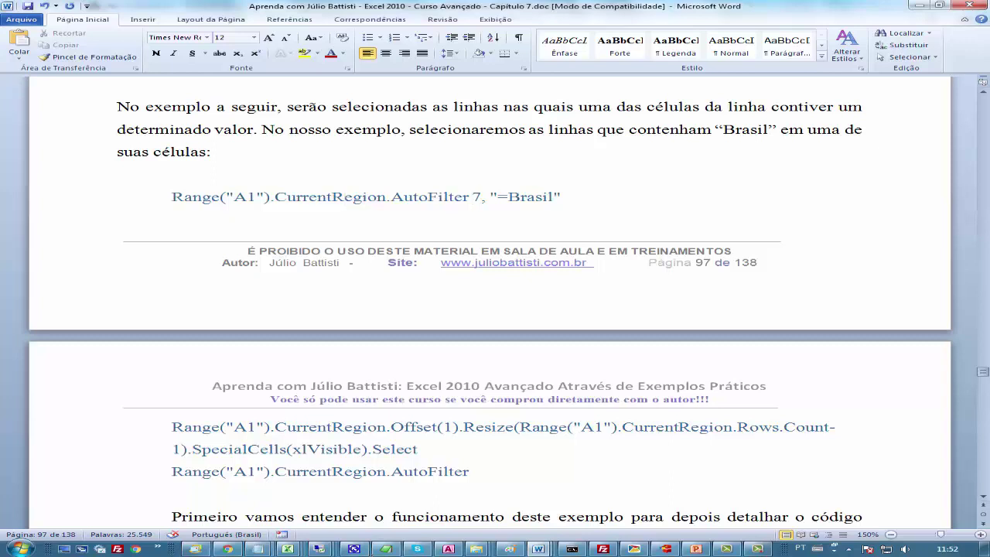
{"action": "scroll", "coordinate": [472, 197], "scroll_direction": "down", "scroll_amount": 3}
{"action": "scroll", "coordinate": [472, 196], "scroll_direction": "down", "scroll_amount": 3}
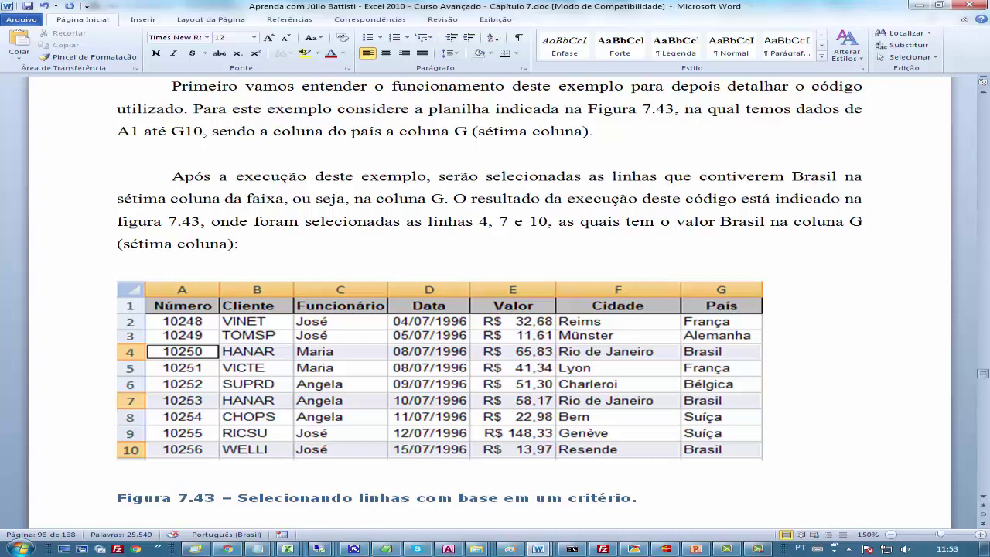
{"action": "scroll", "coordinate": [489, 294], "scroll_direction": "up", "scroll_amount": 2}
{"action": "scroll", "coordinate": [489, 294], "scroll_direction": "up", "scroll_amount": 1}
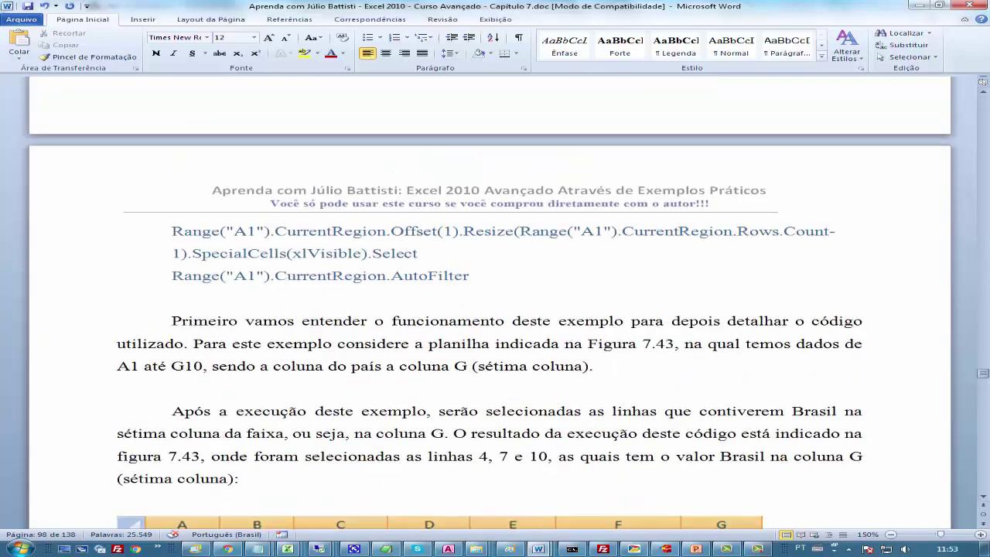
{"action": "scroll", "coordinate": [489, 294], "scroll_direction": "up", "scroll_amount": 2}
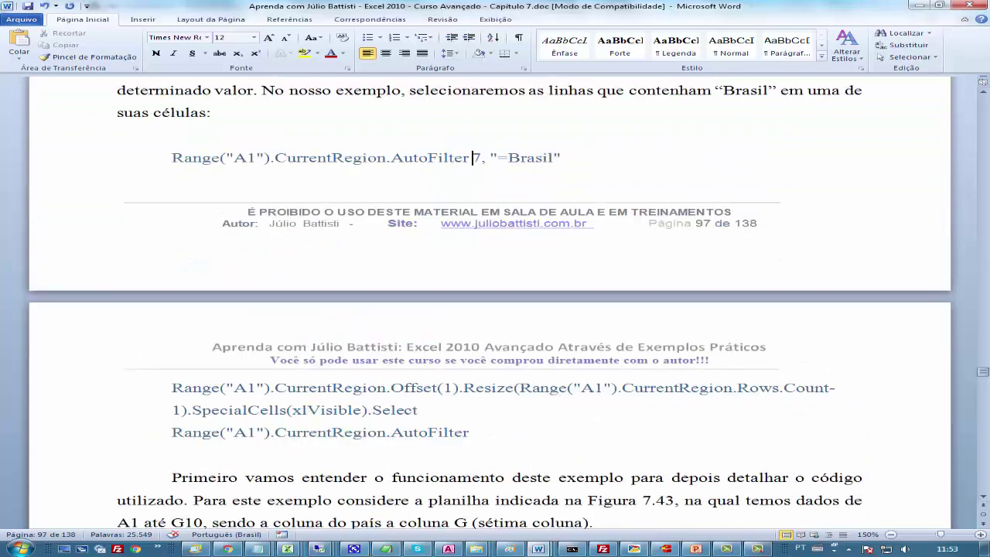
{"action": "scroll", "coordinate": [489, 294], "scroll_direction": "down", "scroll_amount": 1}
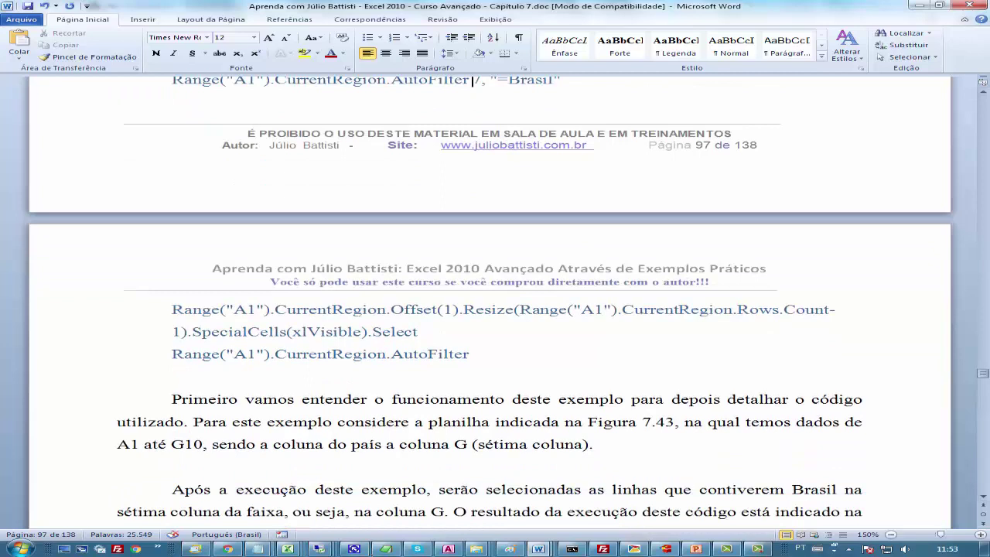
{"action": "scroll", "coordinate": [488, 302], "scroll_direction": "up", "scroll_amount": 1}
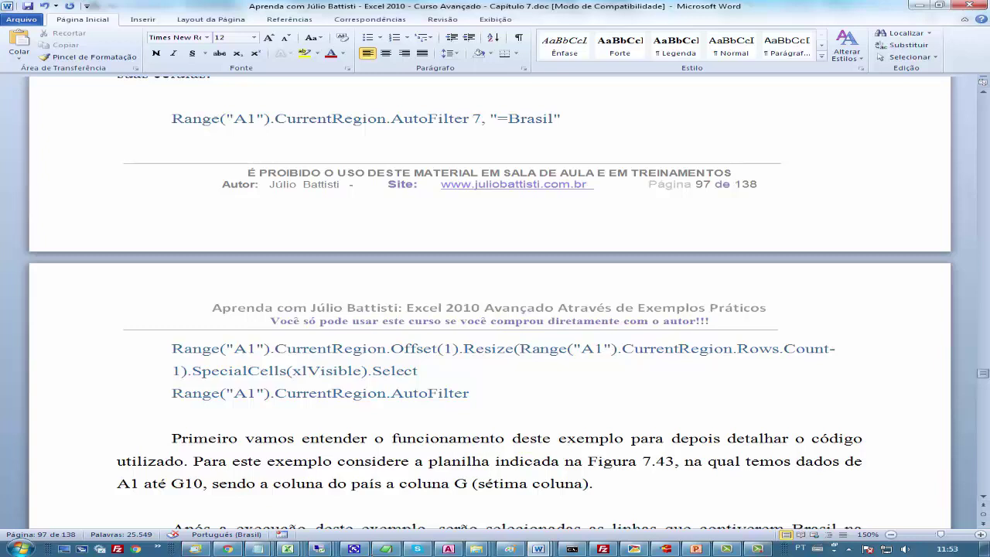
{"action": "left_click_drag", "start_coordinate": [201, 371], "coordinate": [293, 371]}
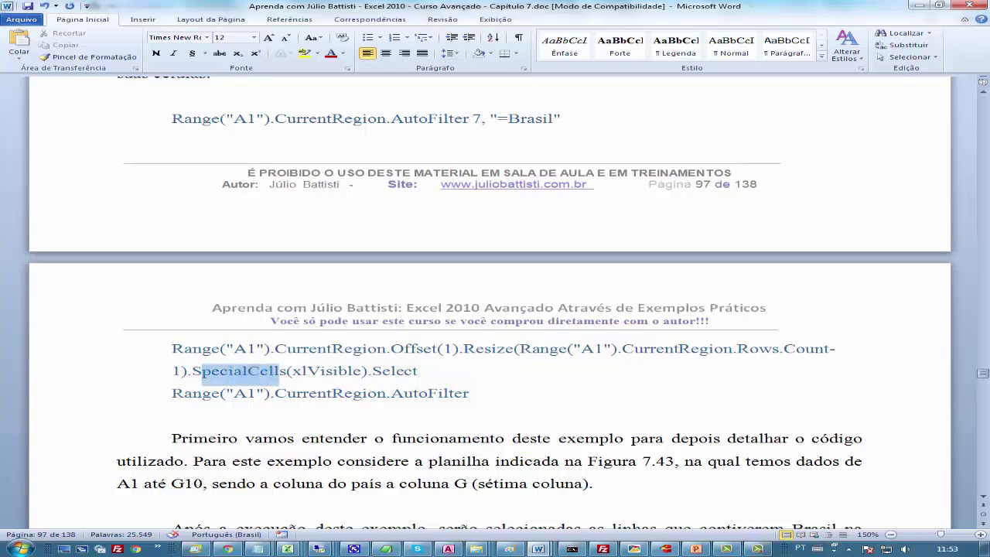
{"action": "left_click", "coordinate": [300, 371]}
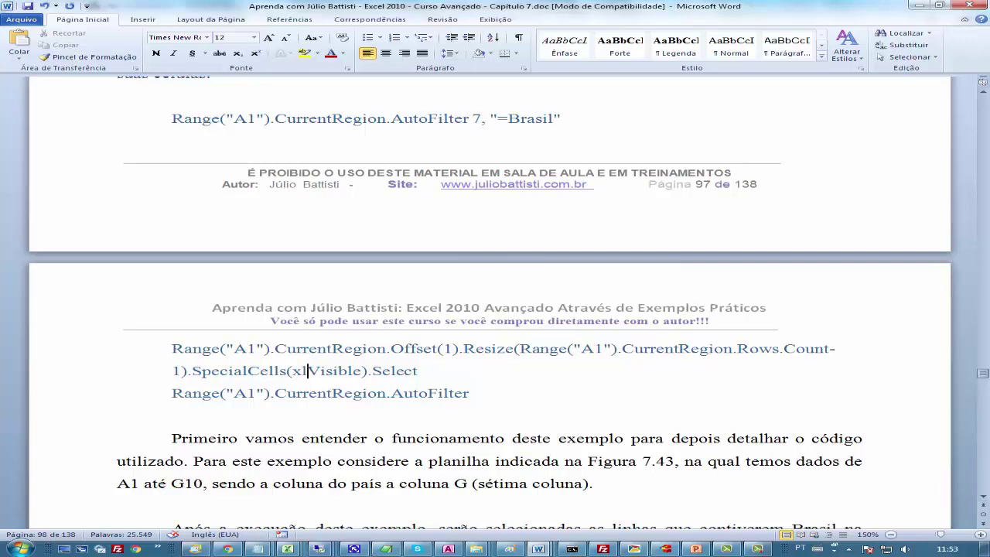
{"action": "left_click_drag", "start_coordinate": [372, 371], "coordinate": [192, 370]}
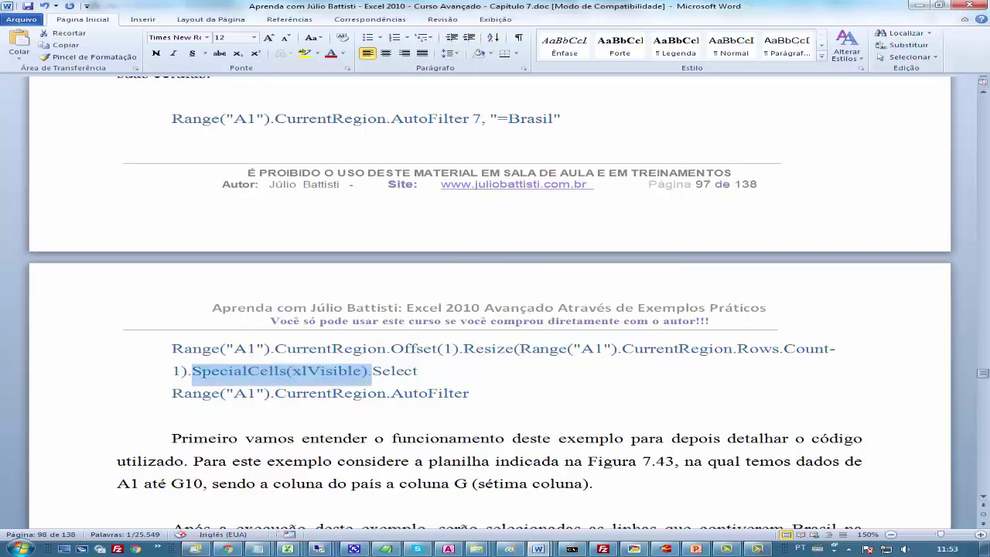
{"action": "left_click_drag", "start_coordinate": [293, 371], "coordinate": [361, 370]}
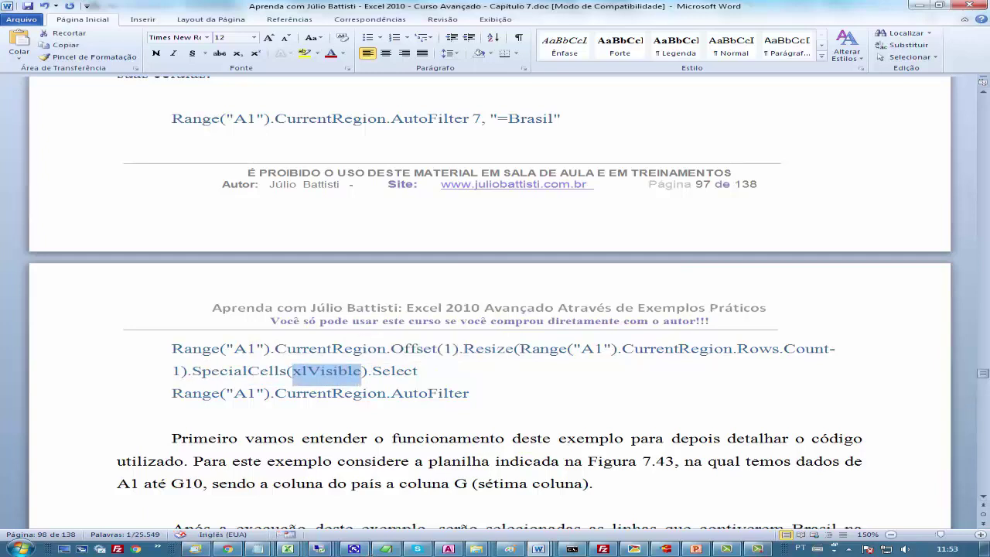
{"action": "left_click", "coordinate": [260, 370]}
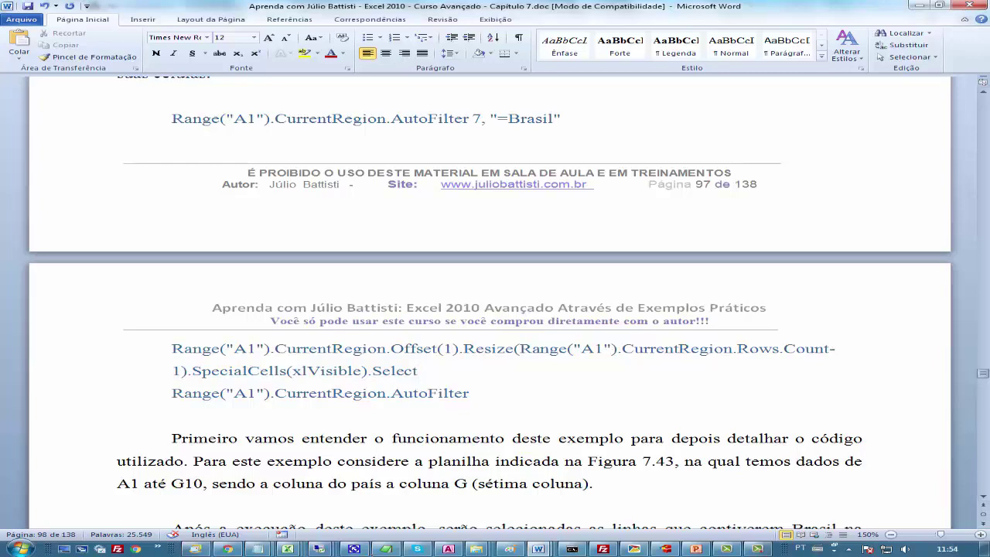
{"action": "scroll", "coordinate": [495, 309], "scroll_direction": "up", "scroll_amount": 1}
{"action": "left_click", "coordinate": [172, 197]}
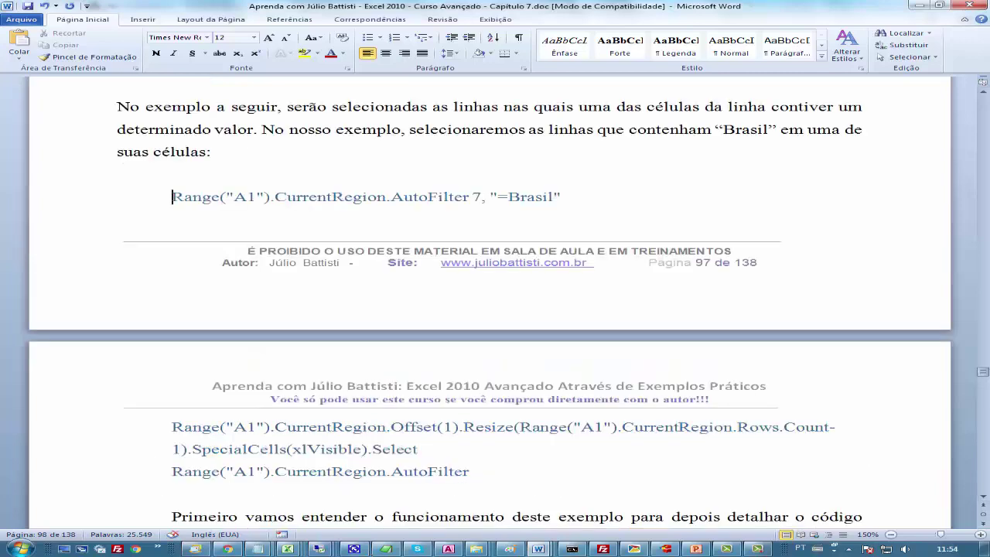
{"action": "key", "text": "shift+Down"}
{"action": "key", "text": "shift+Down"}
{"action": "key", "text": "shift+Down"}
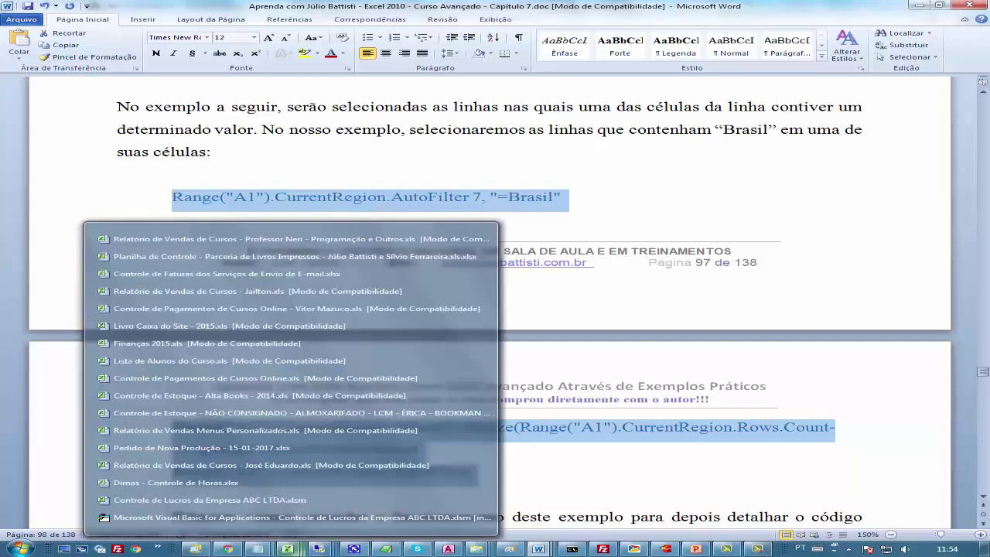
Add the País header in E3 of Controle de Lucros and give E4:E15 all borders
{"action": "mouse_move", "coordinate": [287, 549]}
{"action": "left_click", "coordinate": [479, 500]}
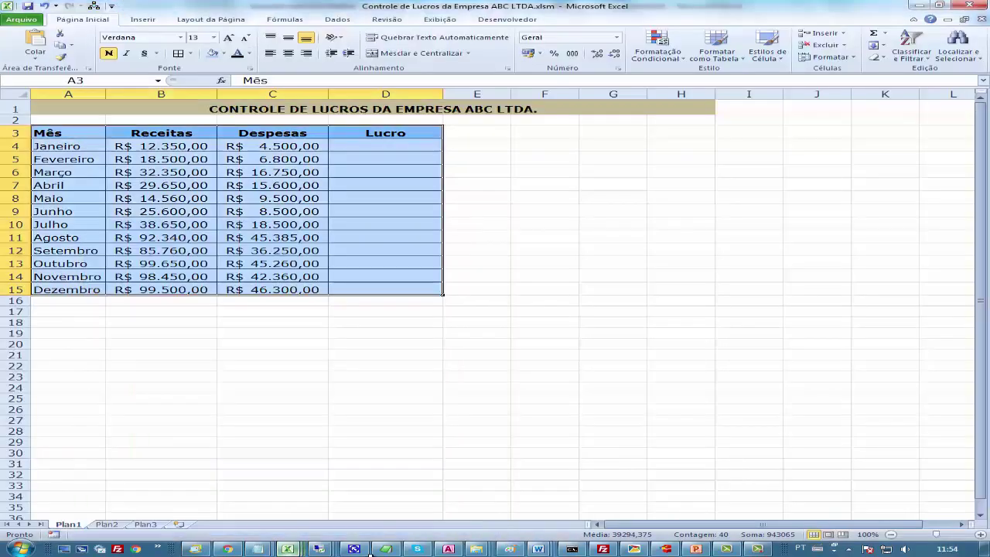
{"action": "left_click", "coordinate": [477, 133]}
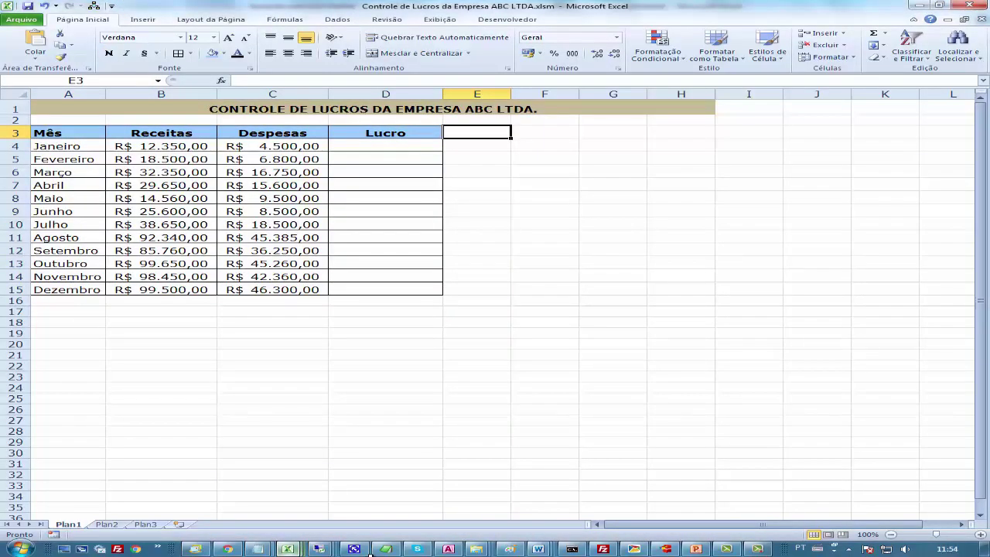
{"action": "type", "text": "País"}
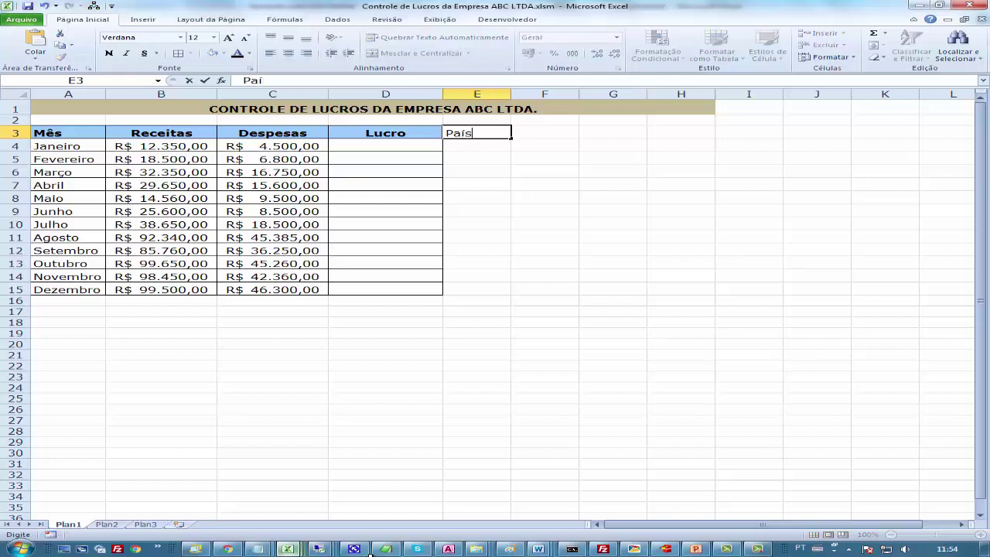
{"action": "key", "text": "Return"}
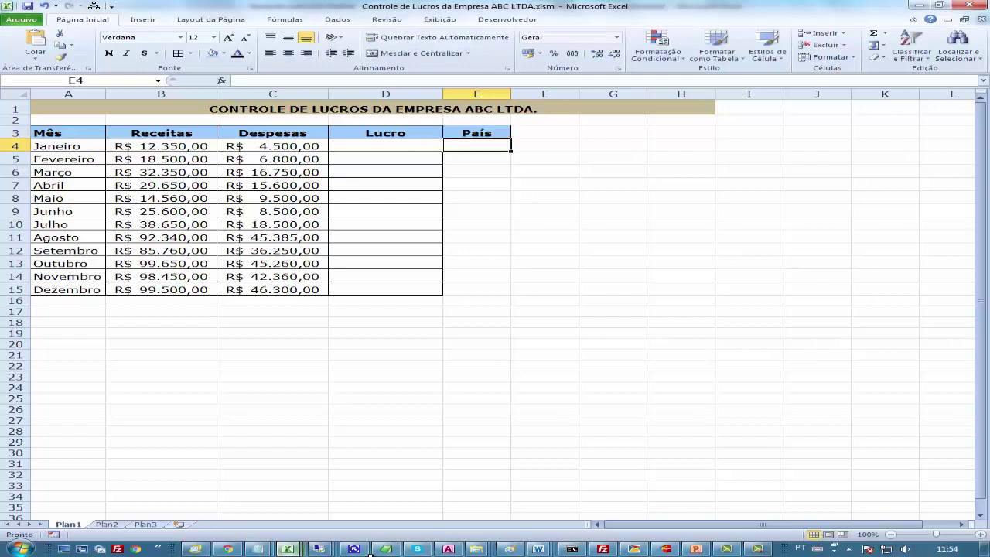
{"action": "key", "text": "shift+Down"}
{"action": "key", "text": "shift+Down"}
{"action": "key", "text": "shift+Down"}
{"action": "key", "text": "shift+Down"}
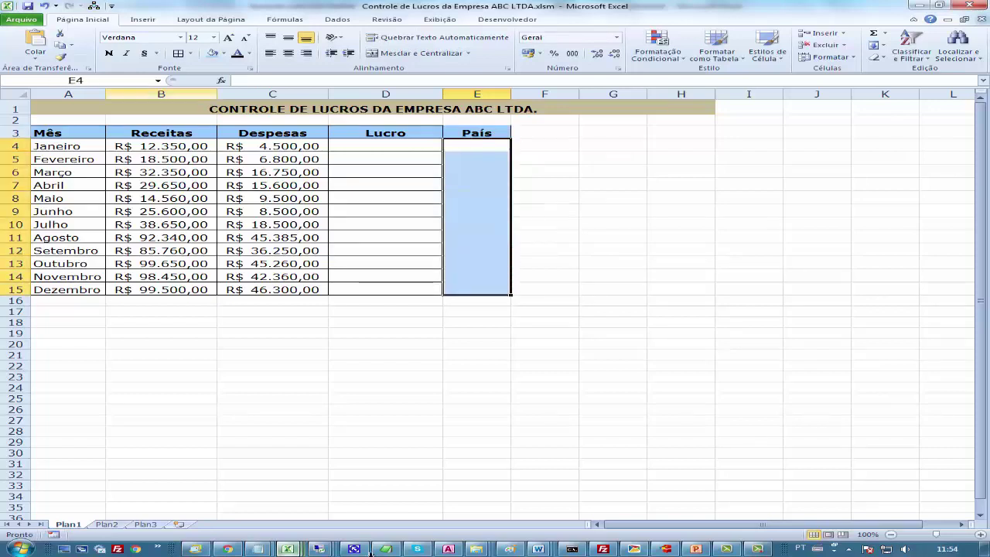
{"action": "key", "text": "alt+c"}
{"action": "key", "text": "b"}
{"action": "key", "text": "t"}
{"action": "key", "text": "shift+BackSpace"}
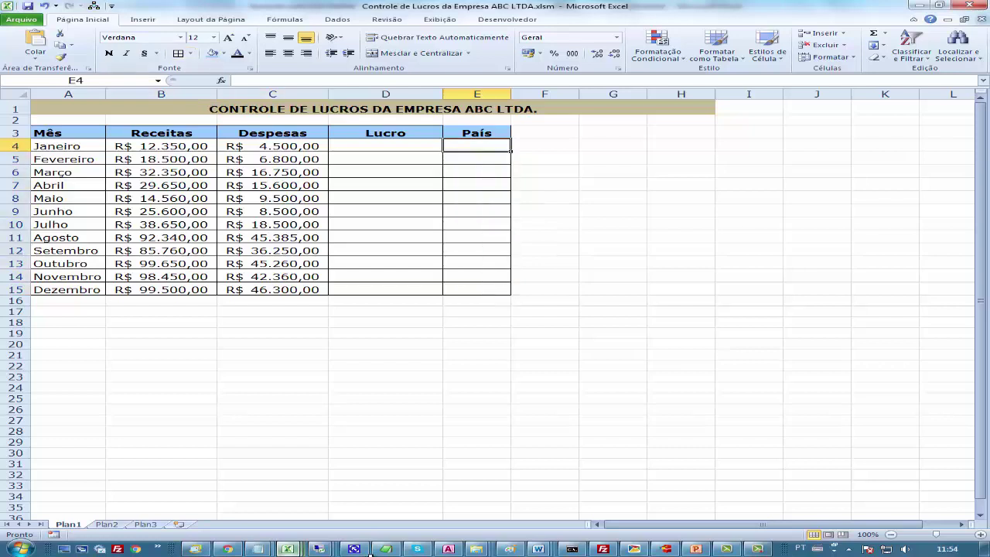
Enter Brasil in cells E4, E7, E11 and E15
{"action": "type", "text": "Brasil"}
{"action": "key", "text": "Return"}
{"action": "key", "text": "Return"}
{"action": "key", "text": "Return"}
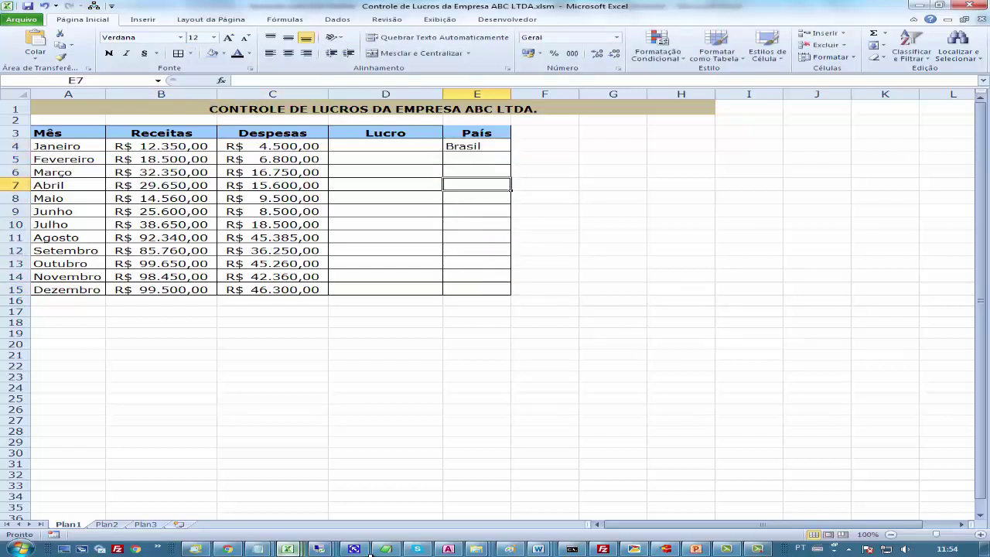
{"action": "type", "text": "Brasil"}
{"action": "key", "text": "Return"}
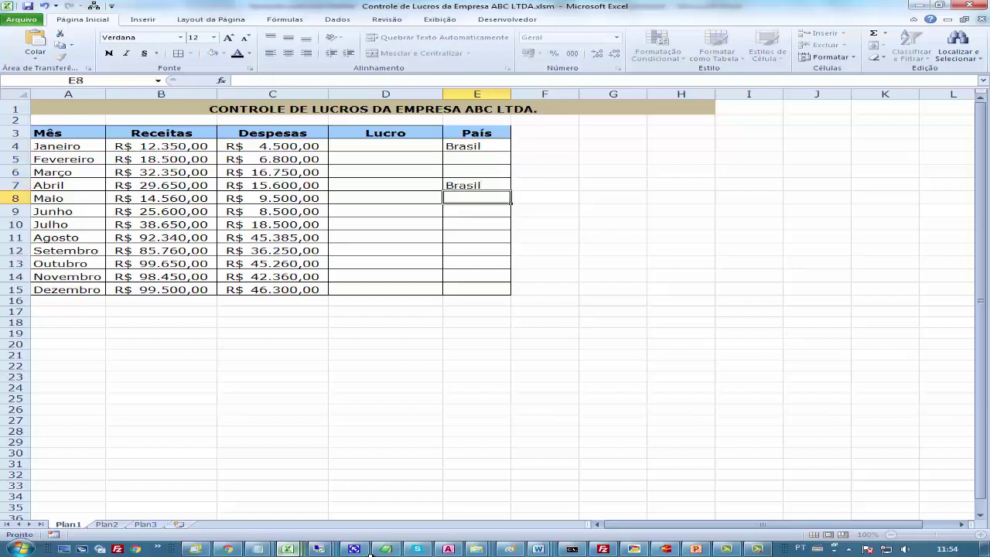
{"action": "key", "text": "Return"}
{"action": "key", "text": "Return"}
{"action": "key", "text": "Return"}
{"action": "type", "text": "Brasil"}
{"action": "key", "text": "Return"}
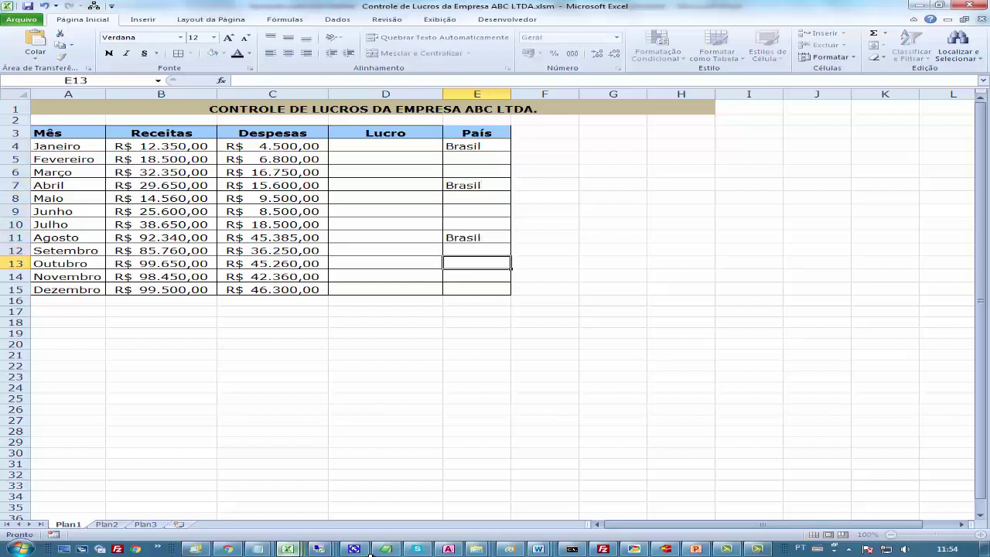
{"action": "key", "text": "Return"}
{"action": "key", "text": "Return"}
{"action": "key", "text": "Return"}
{"action": "type", "text": "Brasil"}
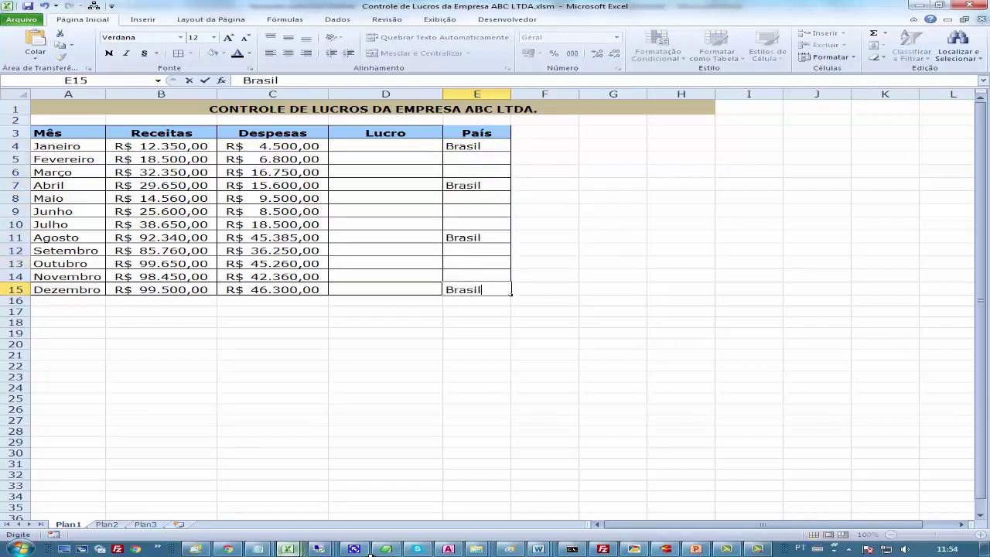
{"action": "key", "text": "Up"}
{"action": "key", "text": "Up"}
{"action": "key", "text": "Up"}
{"action": "key", "text": "Up"}
{"action": "key", "text": "Up"}
{"action": "key", "text": "Up"}
{"action": "key", "text": "Up"}
{"action": "key", "text": "Up"}
{"action": "key", "text": "Up"}
{"action": "key", "text": "Up"}
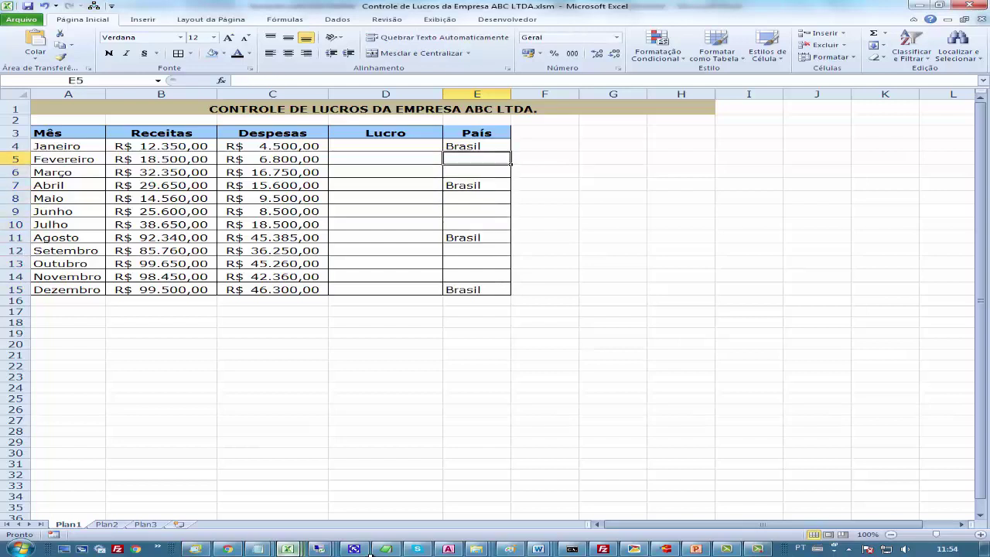
Enter EUA in E5, Alemanha in E6, Canadá in E8 and EUA in E9
{"action": "type", "text": "EU"}
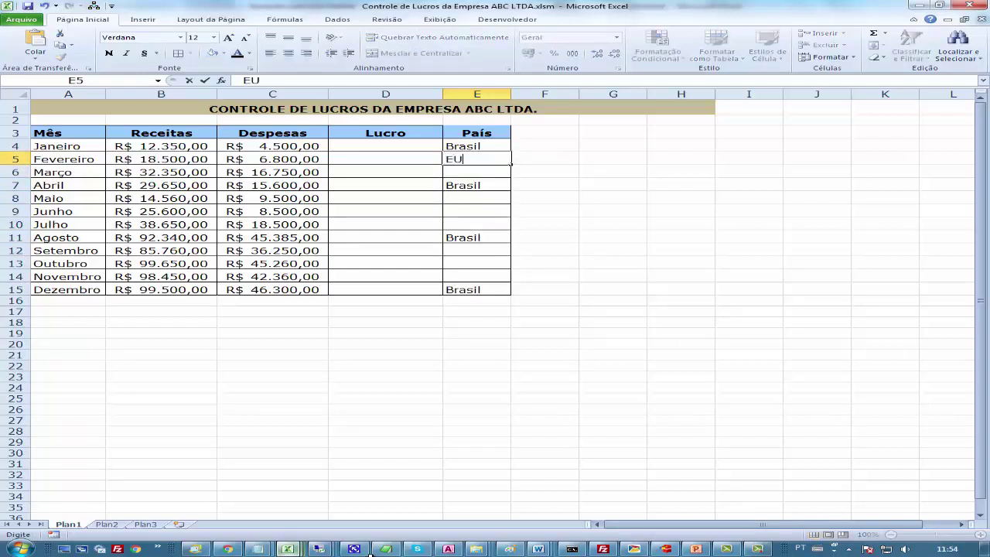
{"action": "type", "text": "A"}
{"action": "key", "text": "Return"}
{"action": "type", "text": "Alemanha"}
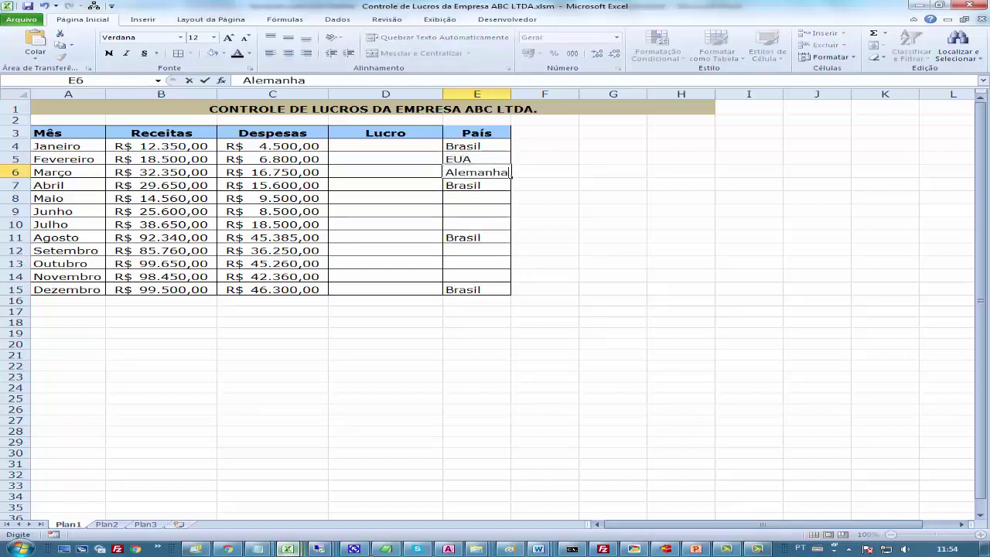
{"action": "key", "text": "Return"}
{"action": "key", "text": "Return"}
{"action": "type", "text": "Canad"}
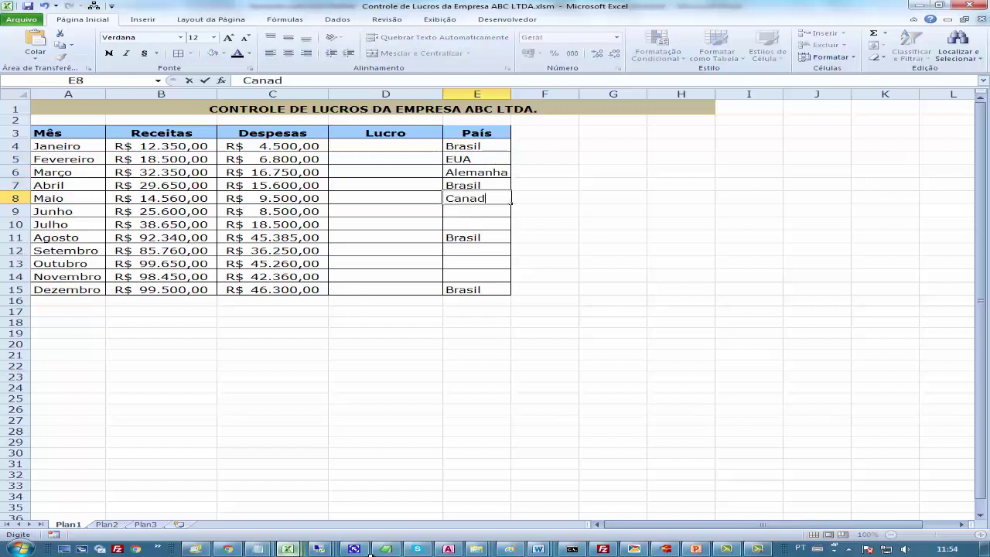
{"action": "type", "text": "á"}
{"action": "key", "text": "Return"}
{"action": "type", "text": "EU"}
{"action": "key", "text": "Return"}
Fill the remaining rows with Alemanha, Canadá and EUA via AutoComplete, then select A3
{"action": "type", "text": "A"}
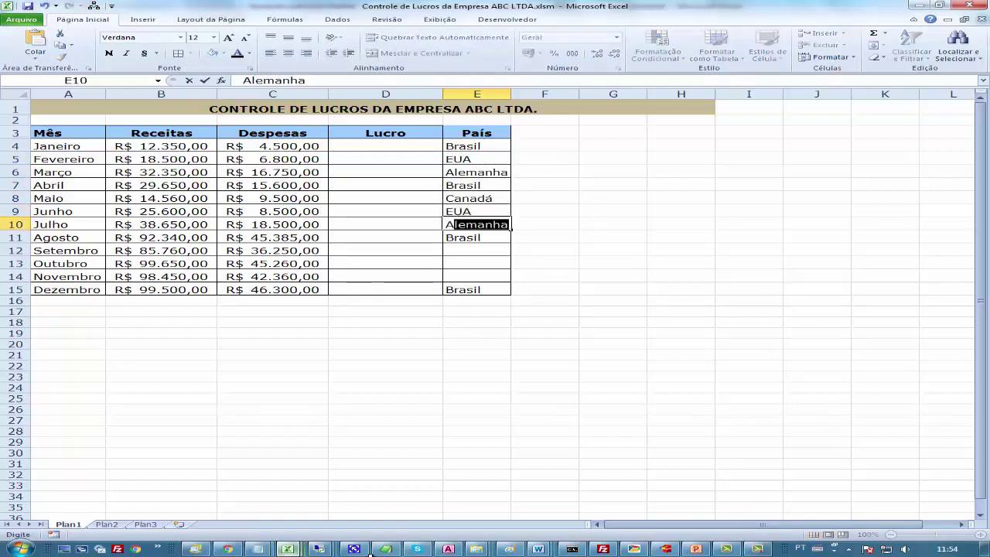
{"action": "type", "text": "le"}
{"action": "key", "text": "Return"}
{"action": "key", "text": "Return"}
{"action": "type", "text": "C"}
{"action": "key", "text": "Return"}
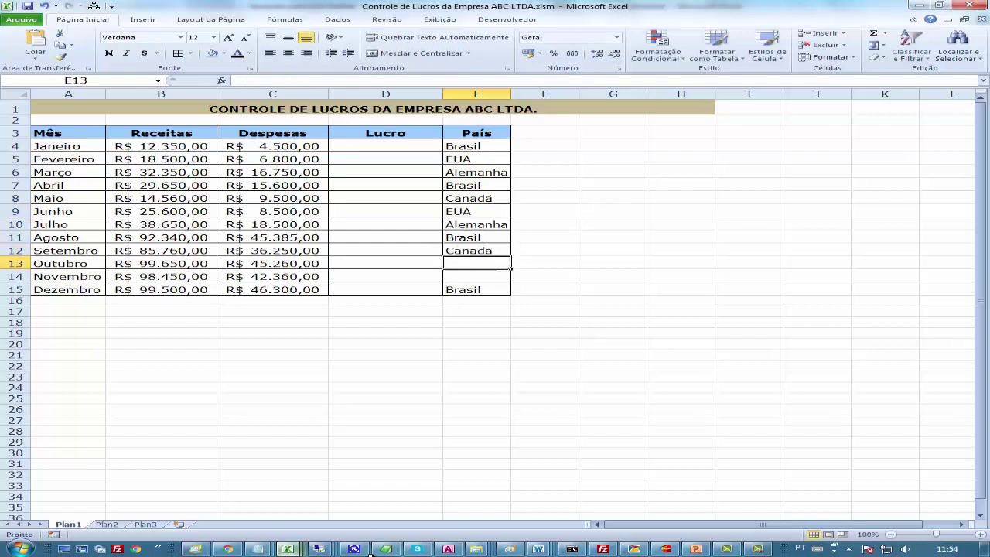
{"action": "type", "text": "EU"}
{"action": "key", "text": "Return"}
{"action": "type", "text": "EU"}
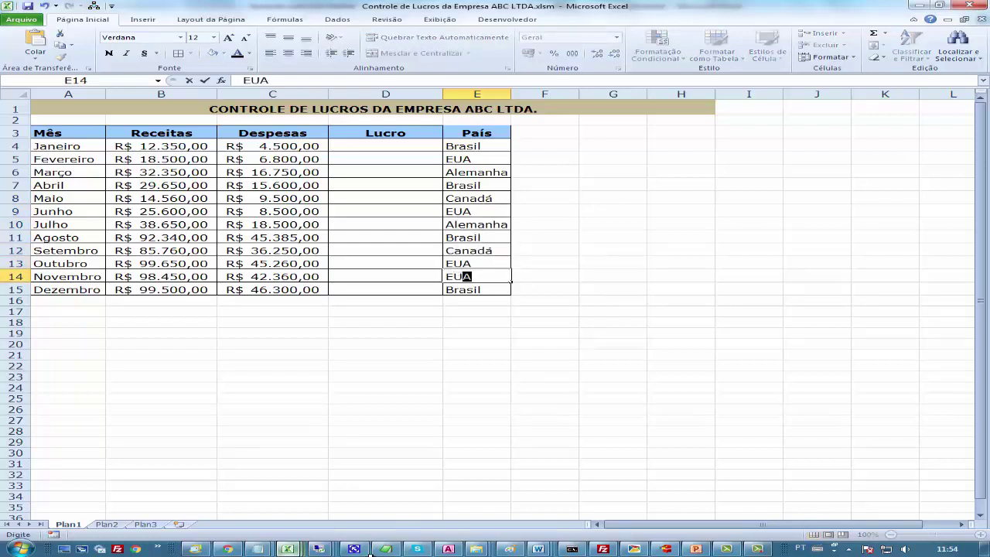
{"action": "left_click", "coordinate": [272, 198]}
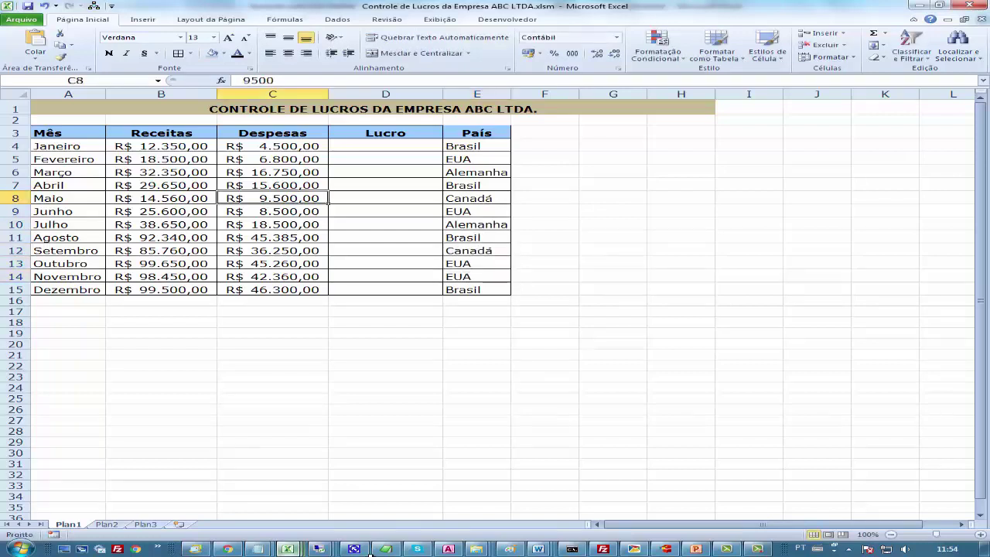
{"action": "left_click", "coordinate": [105, 133]}
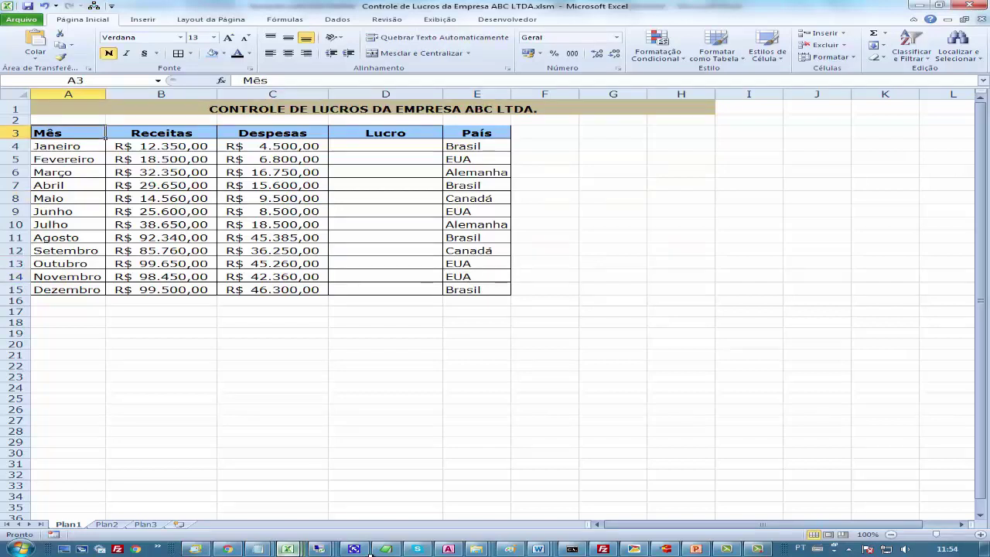
Consult the Word chapter's AutoFilter example code, then return to Módulo1 in the VBA editor
{"action": "mouse_move", "coordinate": [287, 549]}
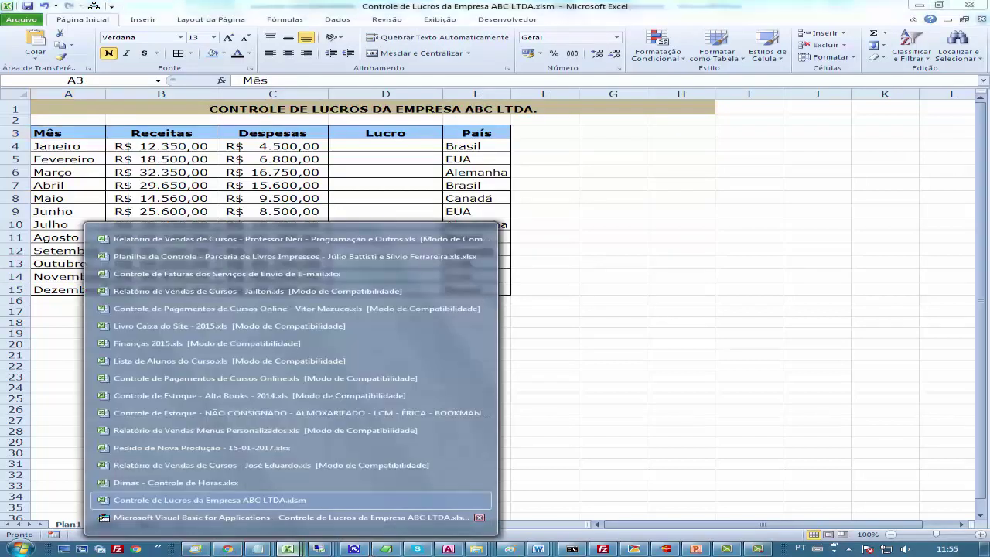
{"action": "left_click", "coordinate": [260, 520]}
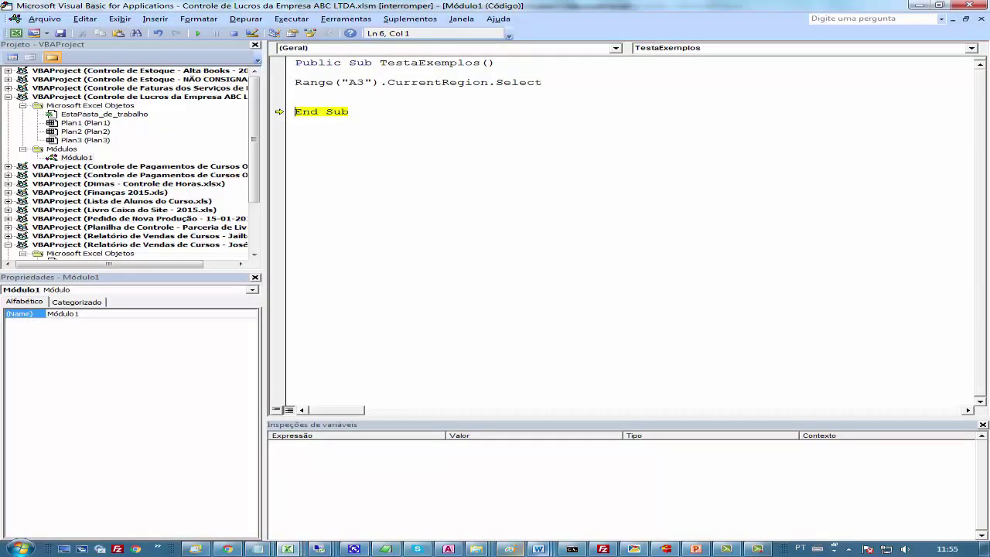
{"action": "mouse_move", "coordinate": [539, 549]}
{"action": "left_click", "coordinate": [255, 476]}
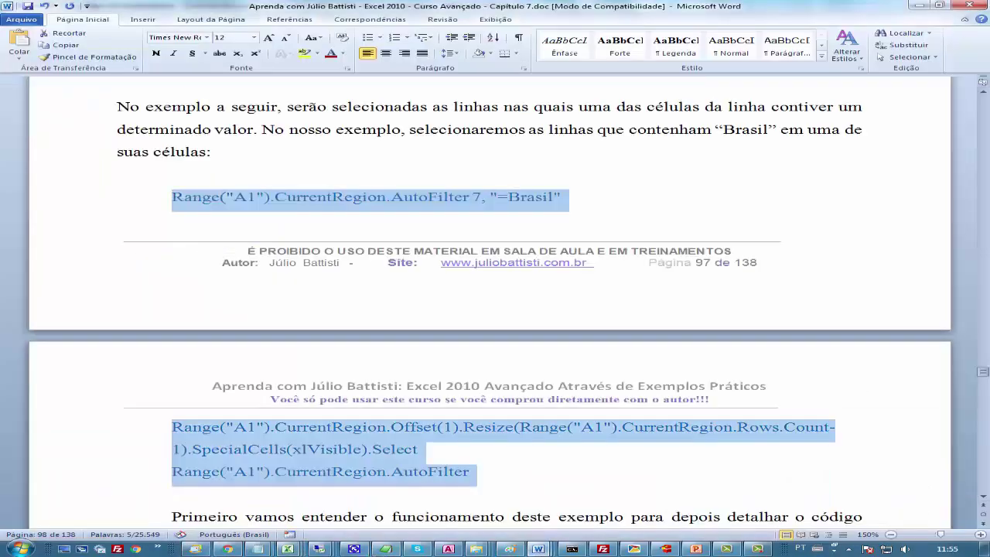
{"action": "mouse_move", "coordinate": [287, 550]}
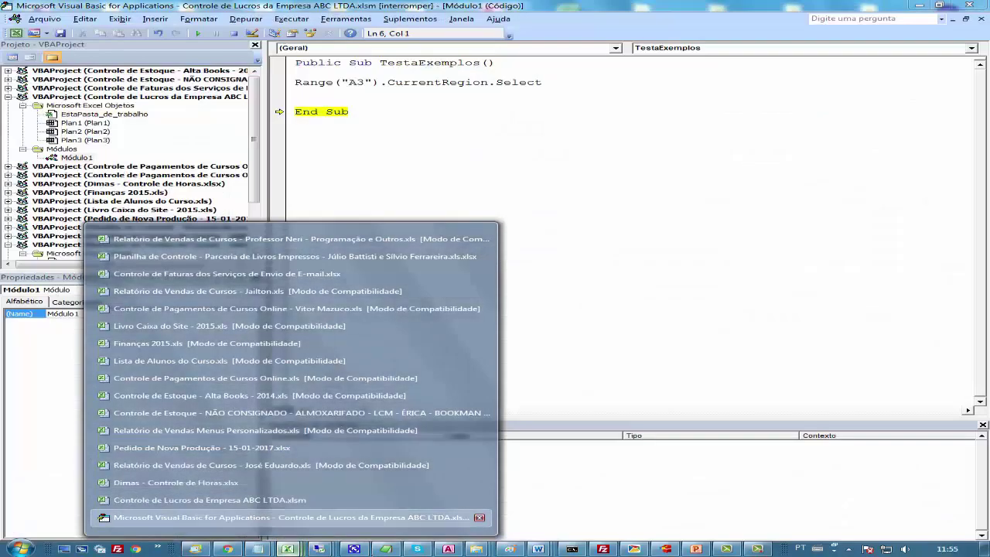
{"action": "left_click", "coordinate": [291, 518]}
Paste the three AutoFilter lines over the old Range("A3") line and space them with blank lines
{"action": "key", "text": "F8"}
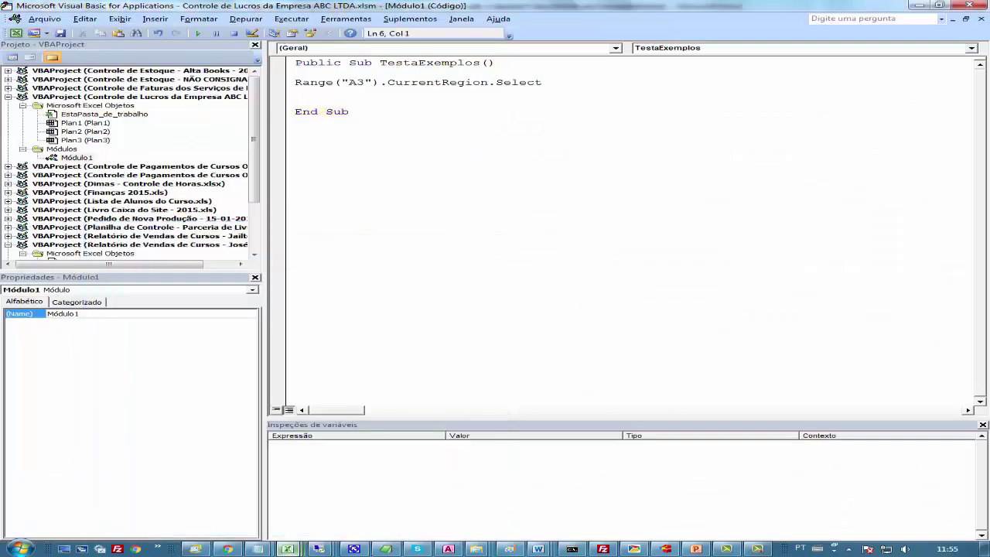
{"action": "key", "text": "Up"}
{"action": "key", "text": "Up"}
{"action": "key", "text": "Up"}
{"action": "key", "text": "shift+End"}
{"action": "key", "text": "ctrl+v"}
{"action": "key", "text": "Up"}
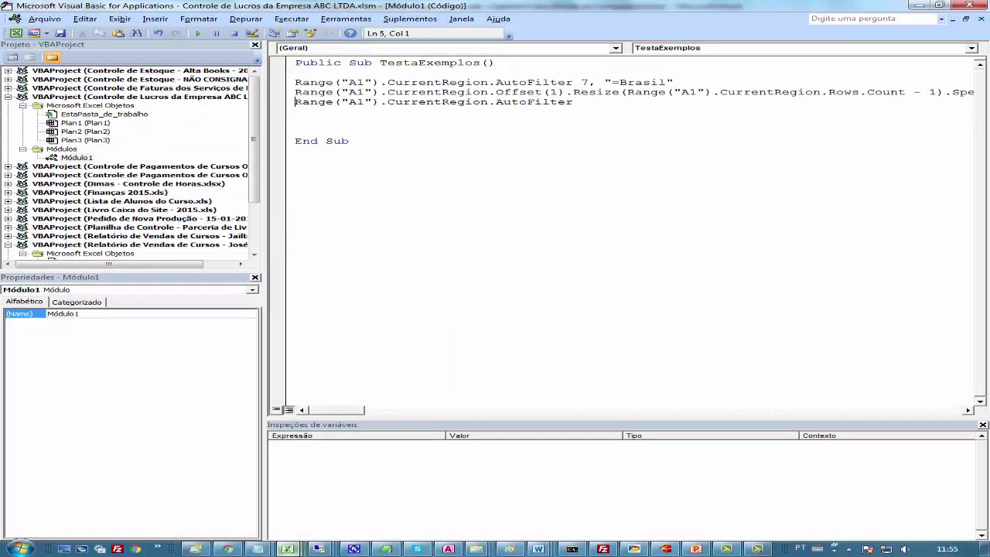
{"action": "key", "text": "Up"}
{"action": "key", "text": "Return"}
{"action": "key", "text": "Down"}
{"action": "key", "text": "Return"}
{"action": "key", "text": "Down"}
{"action": "key", "text": "Down"}
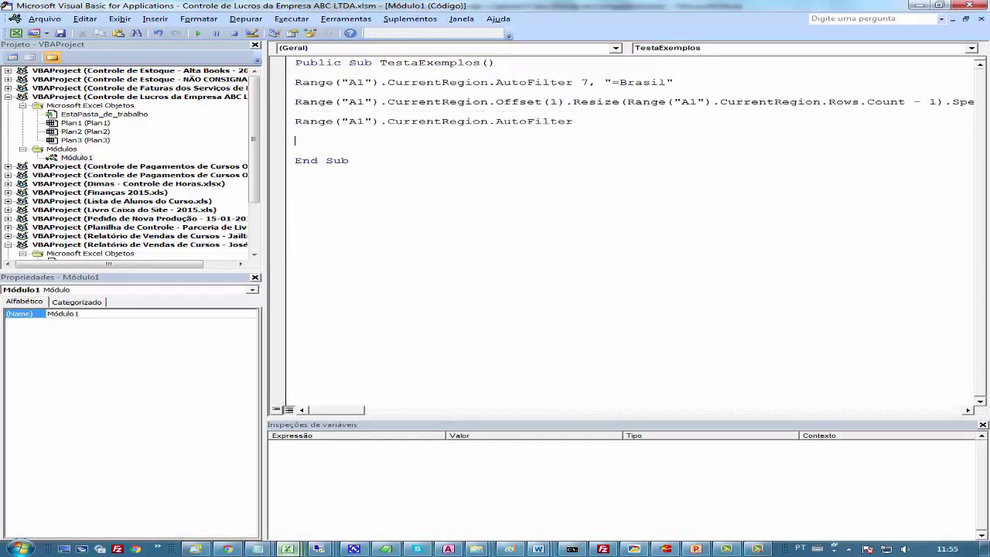
{"action": "left_click", "coordinate": [294, 130]}
Split the long Offset line after "1)" with a " _" continuation and indent the SpecialCells part
{"action": "left_click", "coordinate": [944, 101]}
{"action": "key", "text": "Left"}
{"action": "key", "text": "Return"}
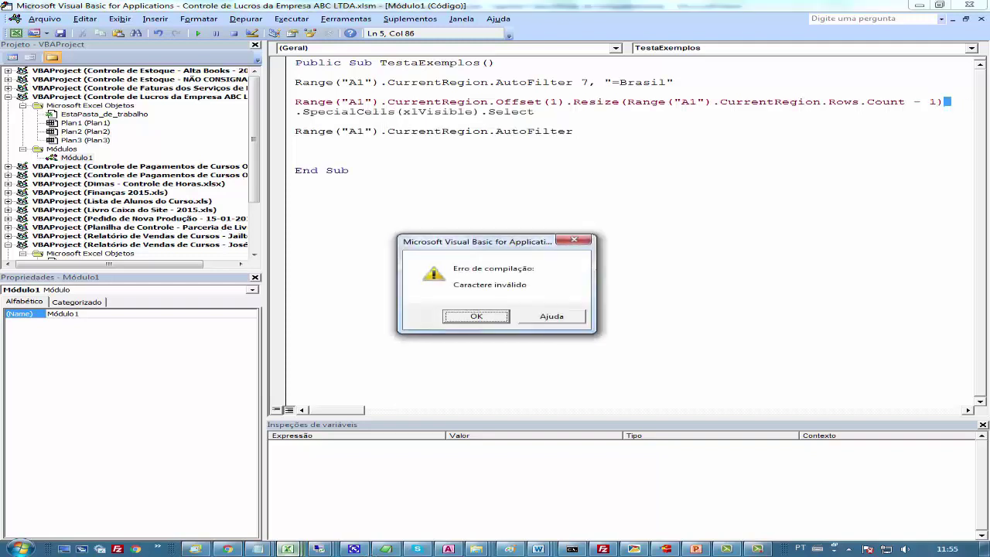
{"action": "key", "text": "Return"}
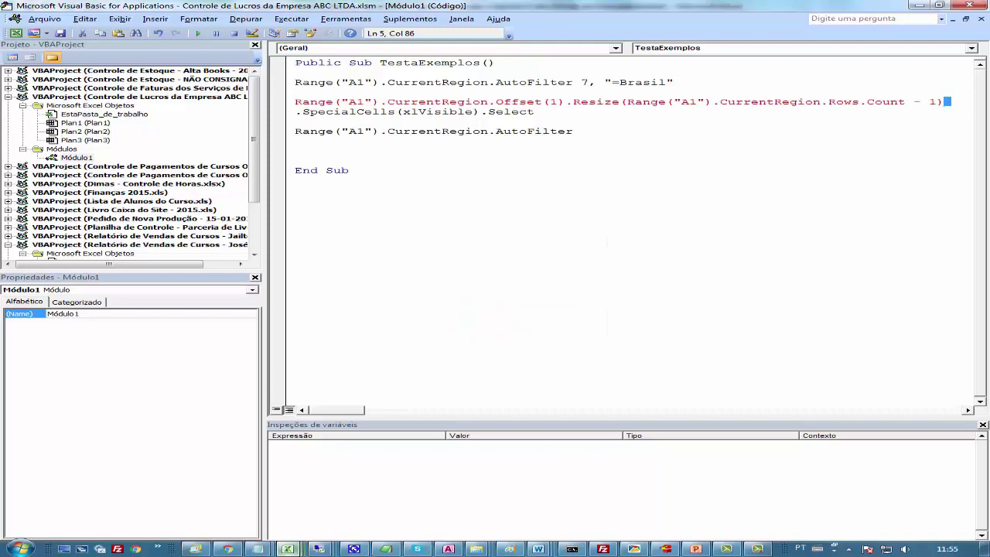
{"action": "type", "text": "_"}
{"action": "key", "text": "Down"}
{"action": "key", "text": "Home"}
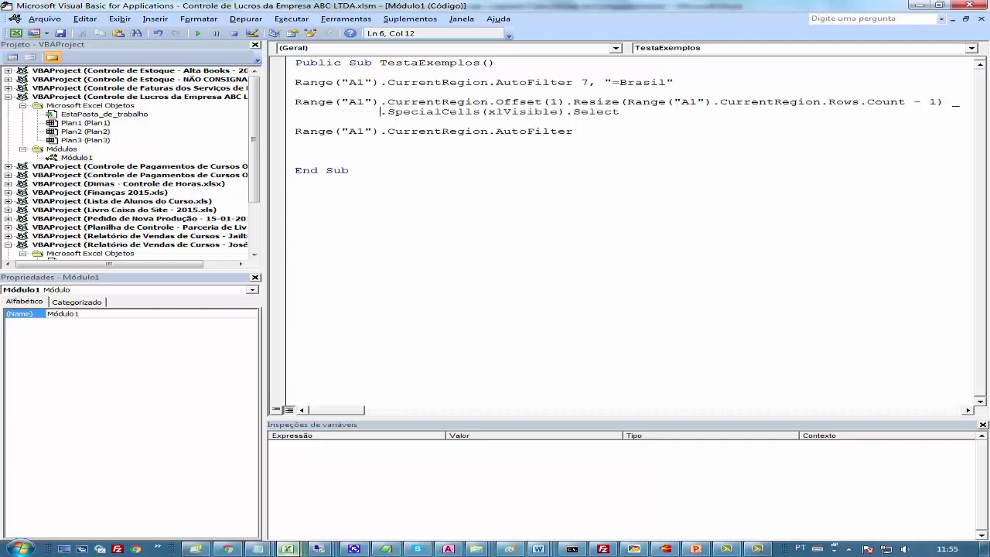
Test-run TestaExemplos with F8, reset it, check the Excel sheet, and select the AutoFilter field 7
{"action": "left_click", "coordinate": [411, 62]}
{"action": "key", "text": "F8"}
{"action": "key", "text": "F8"}
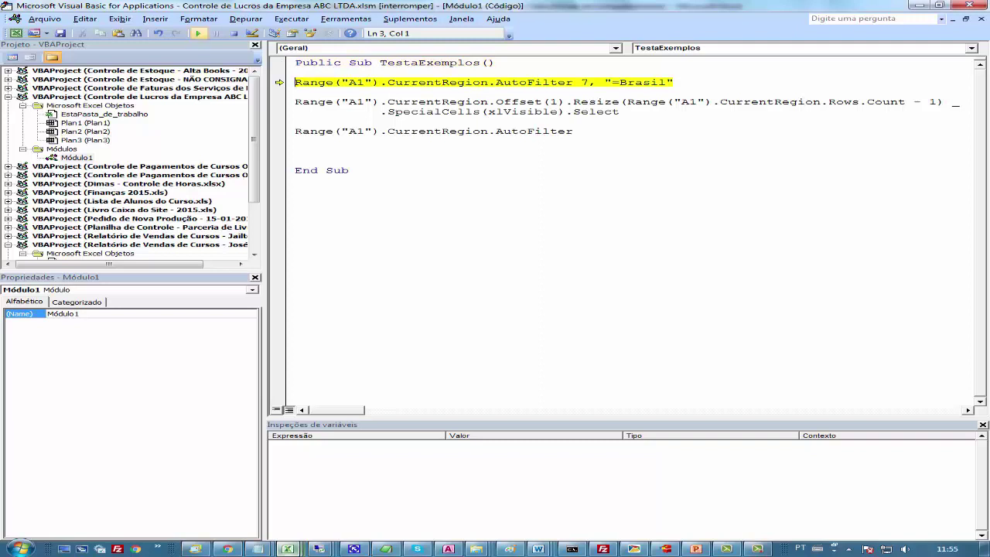
{"action": "left_click", "coordinate": [234, 33]}
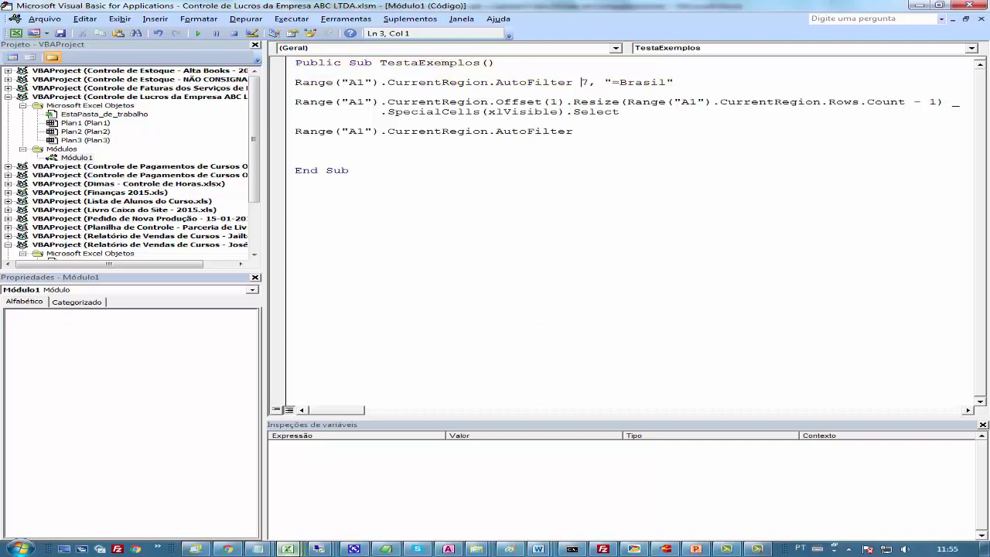
{"action": "left_click", "coordinate": [354, 549]}
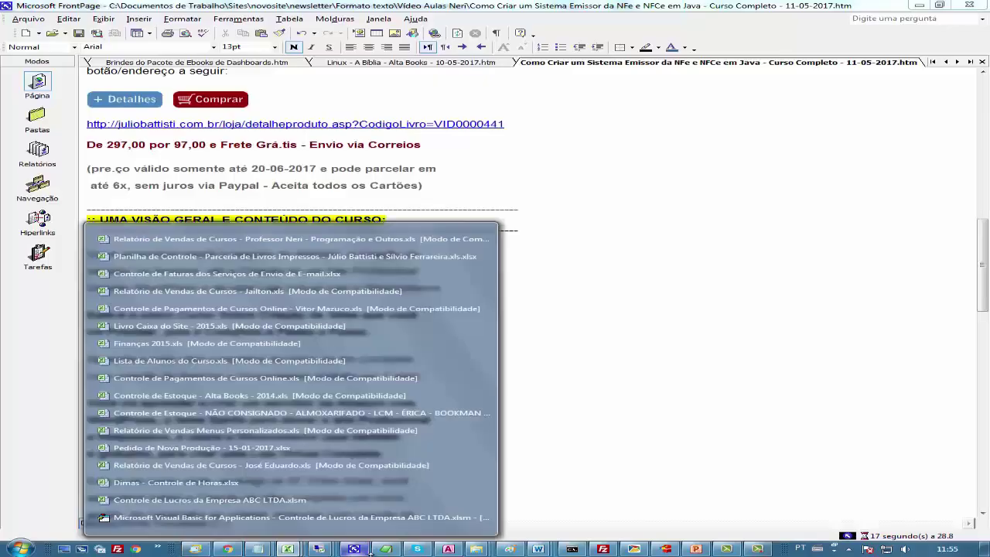
{"action": "left_click", "coordinate": [286, 518]}
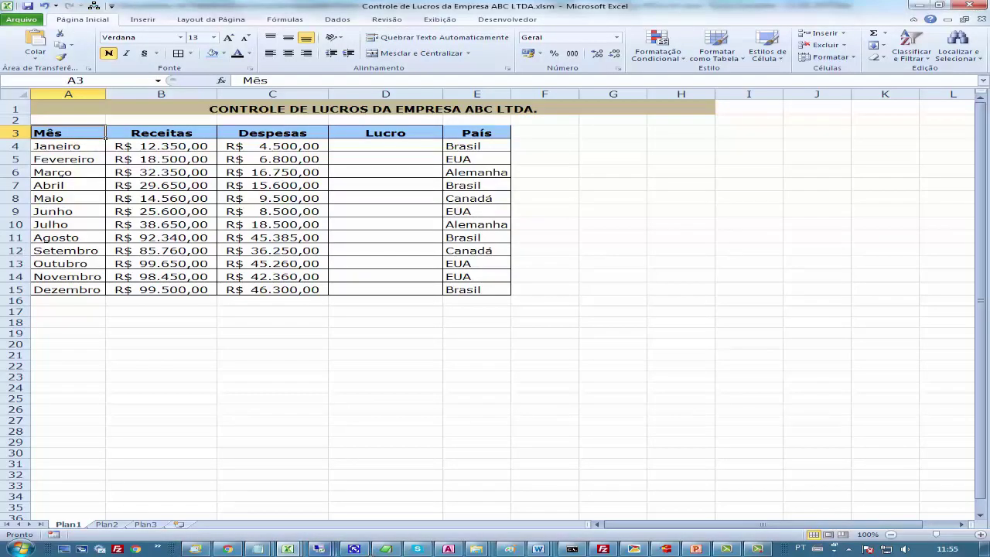
{"action": "mouse_move", "coordinate": [288, 549]}
{"action": "left_click", "coordinate": [301, 518]}
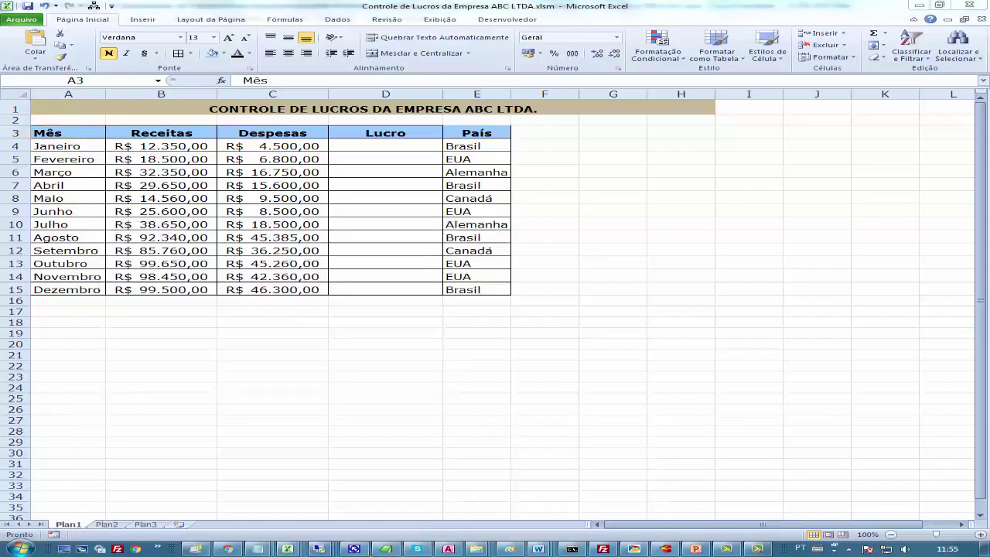
{"action": "key", "text": "shift+Right"}
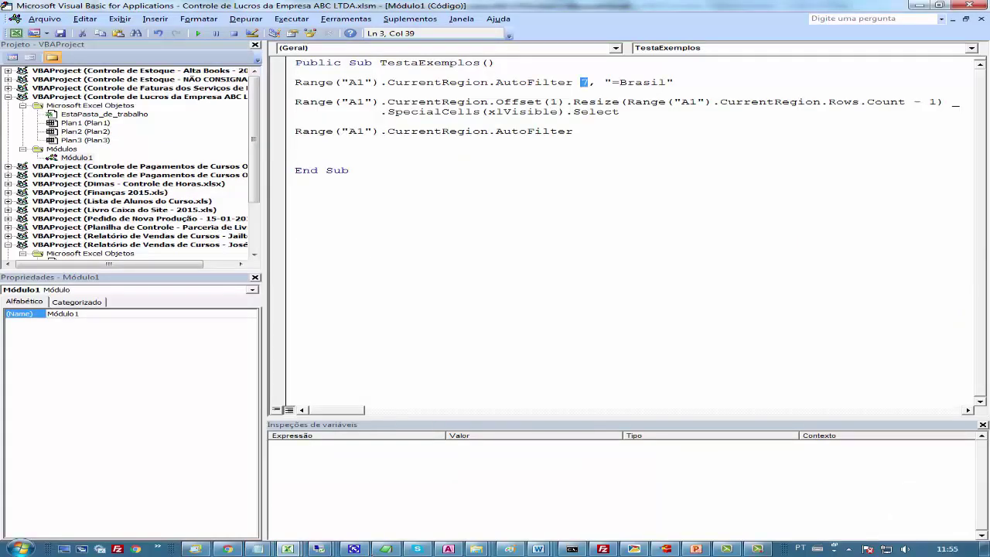
Change the AutoFilter field from 7 to 5, step through that line, and view the result in Excel
{"action": "type", "text": "5"}
{"action": "left_click", "coordinate": [620, 112]}
{"action": "left_click", "coordinate": [443, 62]}
{"action": "key", "text": "F8"}
{"action": "key", "text": "F8"}
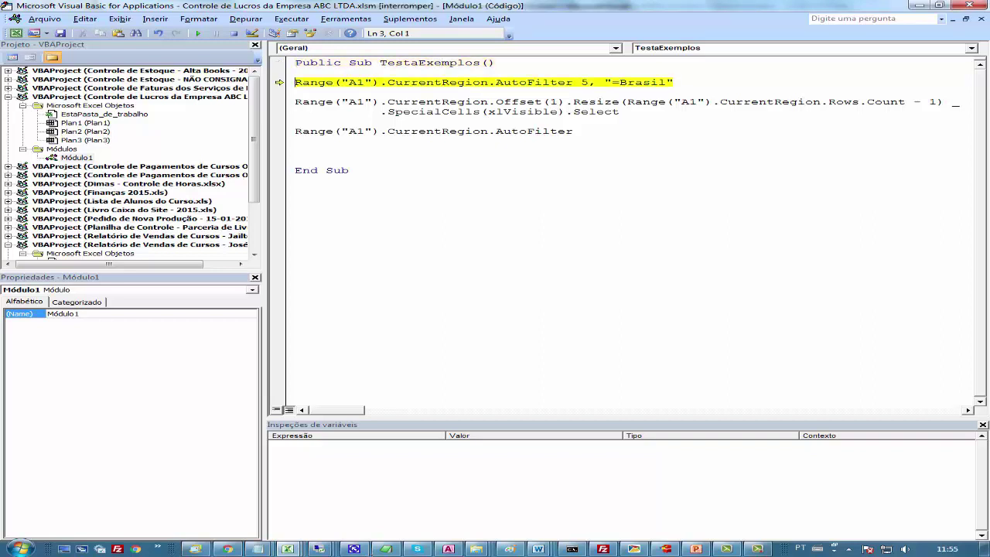
{"action": "key", "text": "F8"}
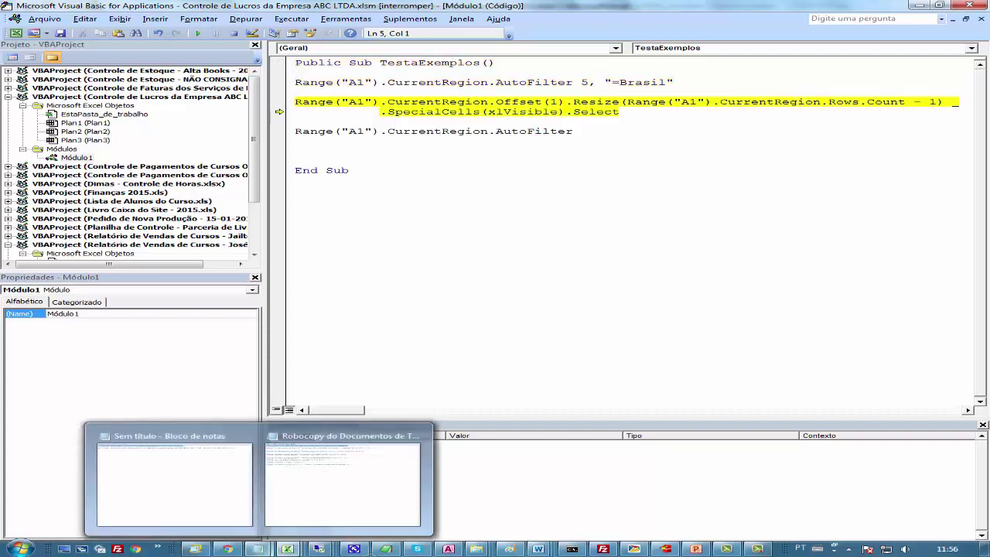
{"action": "mouse_move", "coordinate": [287, 549]}
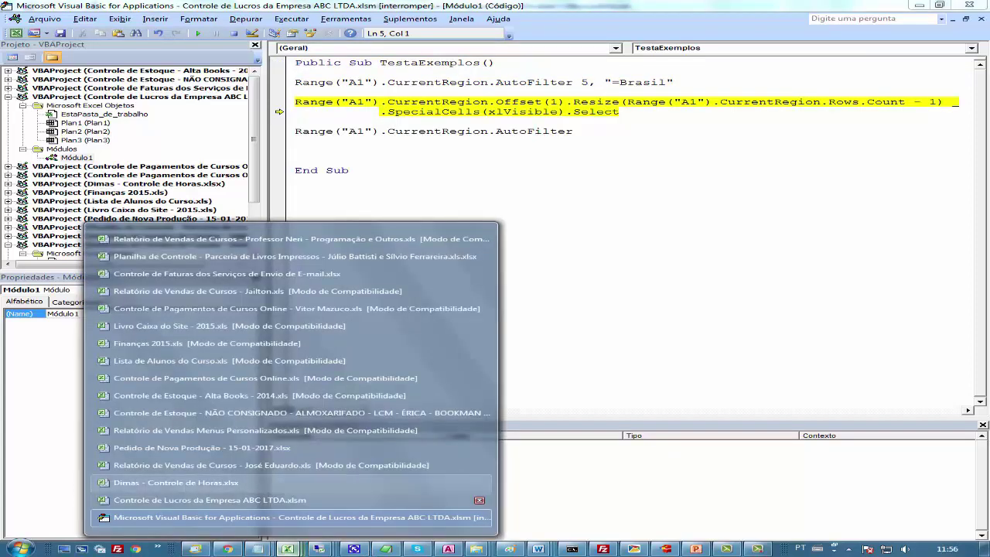
{"action": "left_click", "coordinate": [209, 499]}
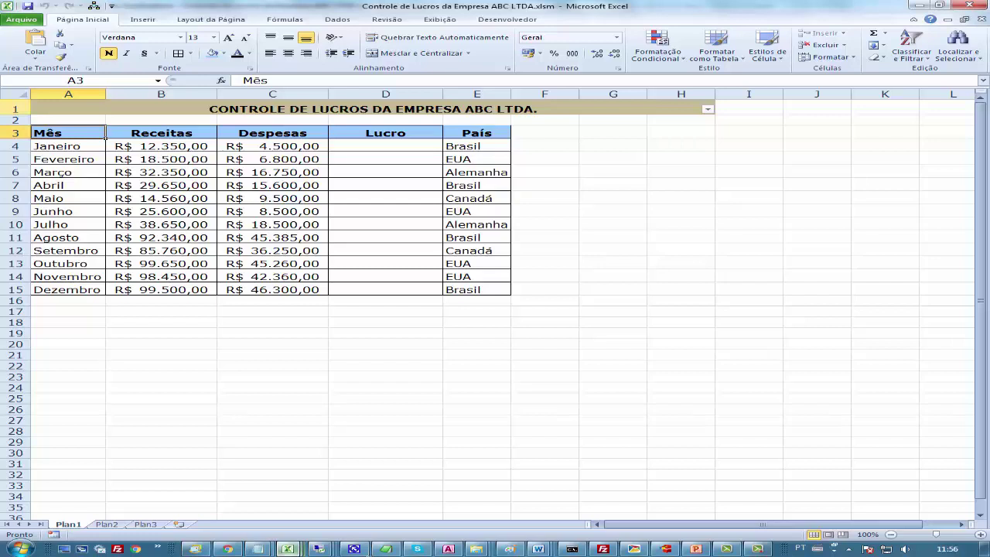
Select rows 1–2 and dismiss their context menu unchanged, then make A3 the active cell
{"action": "left_click_drag", "start_coordinate": [16, 109], "coordinate": [31, 122]}
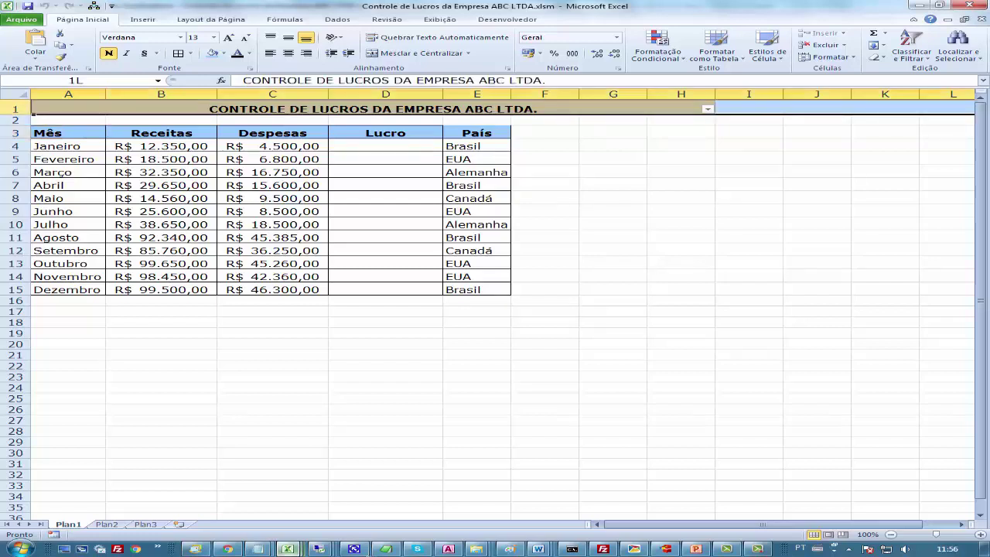
{"action": "right_click", "coordinate": [31, 121]}
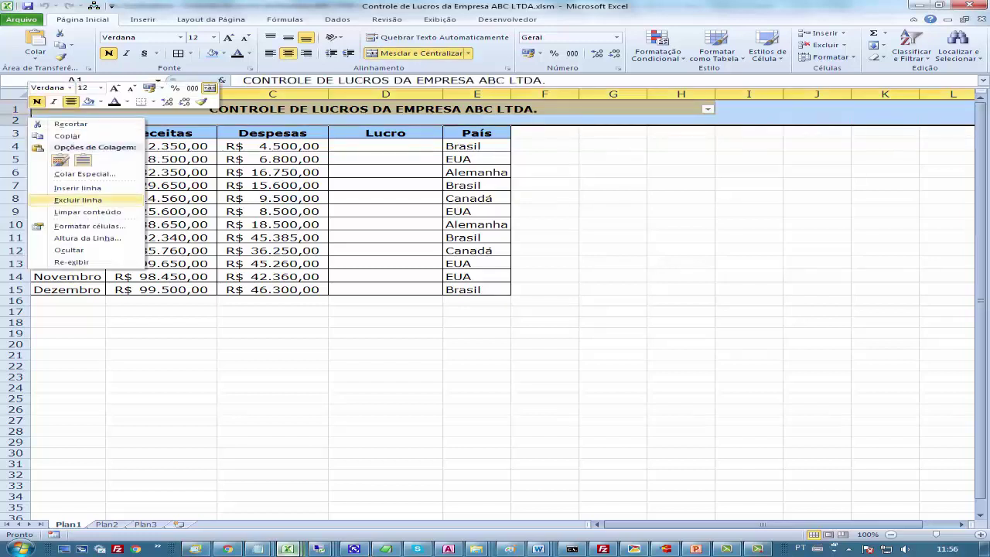
{"action": "key", "text": "Escape"}
{"action": "left_click", "coordinate": [93, 133]}
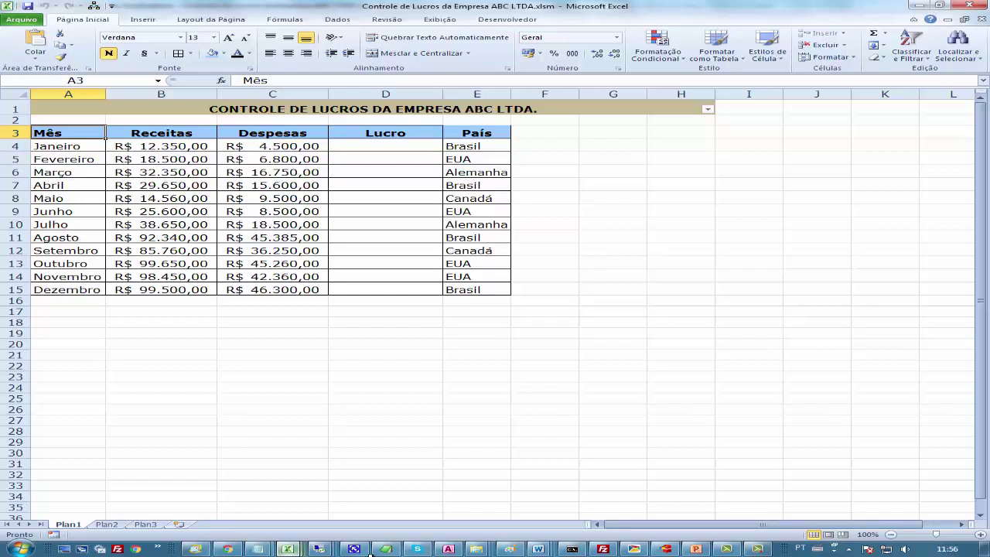
Back in the VBA editor, reset the paused TestaExemplos macro run
{"action": "mouse_move", "coordinate": [509, 549]}
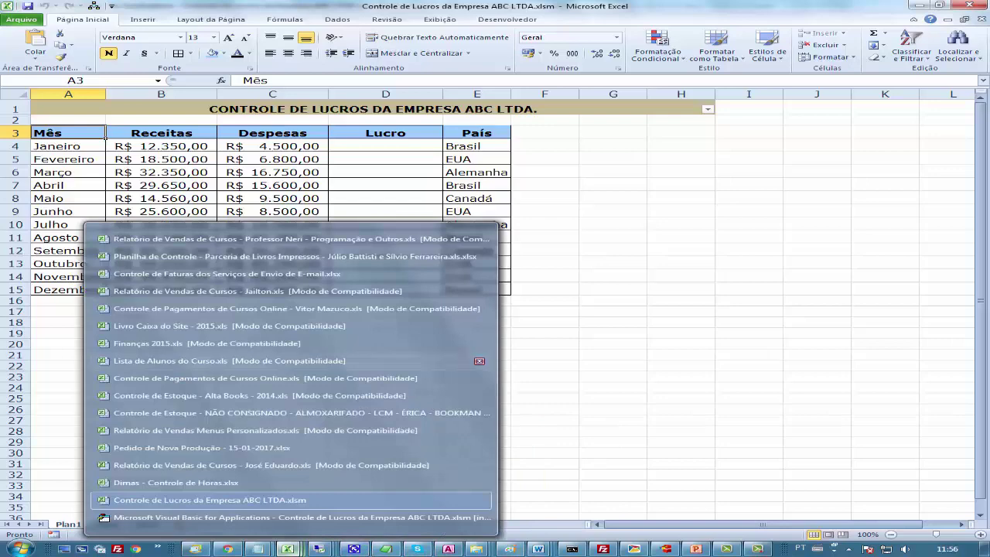
{"action": "mouse_move", "coordinate": [227, 549]}
{"action": "mouse_move", "coordinate": [287, 549]}
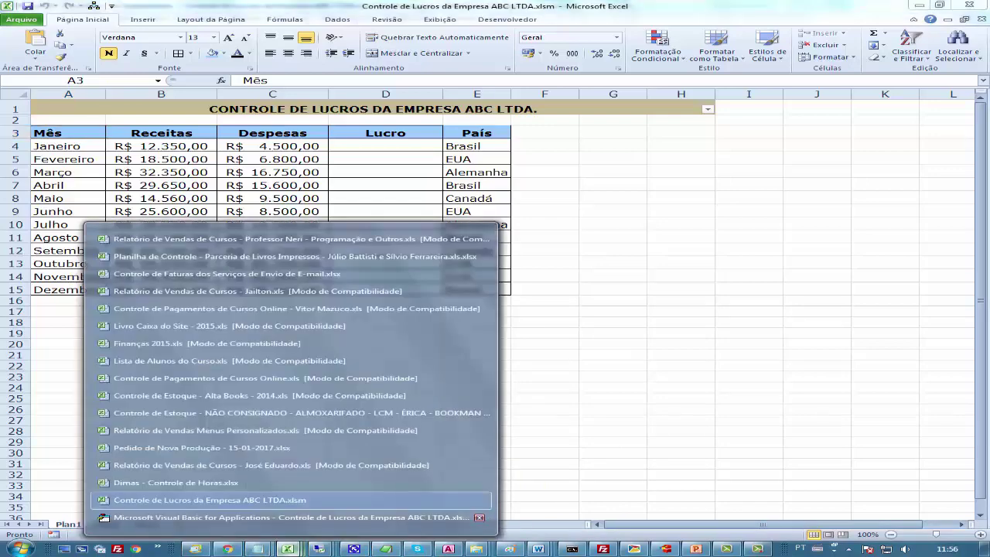
{"action": "left_click", "coordinate": [294, 517]}
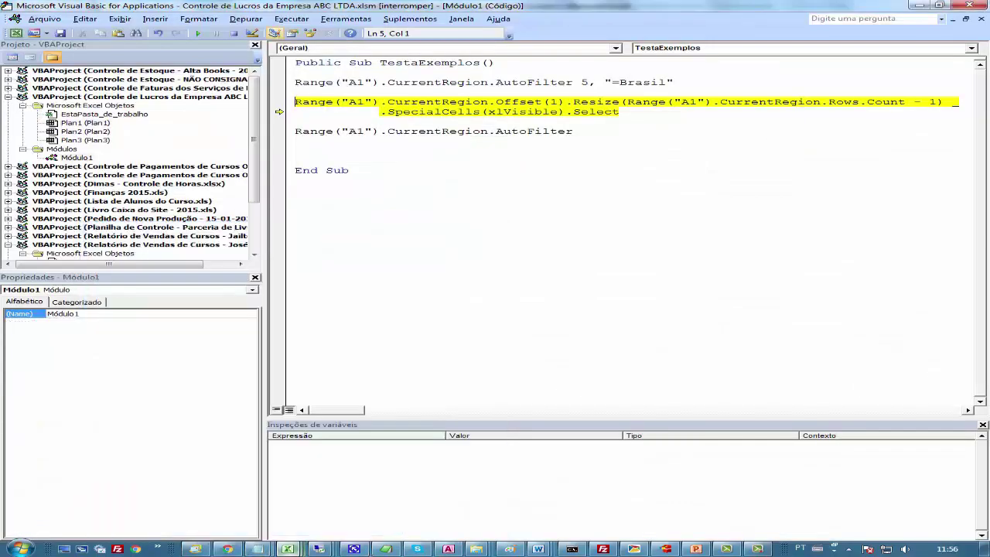
{"action": "left_click", "coordinate": [233, 33]}
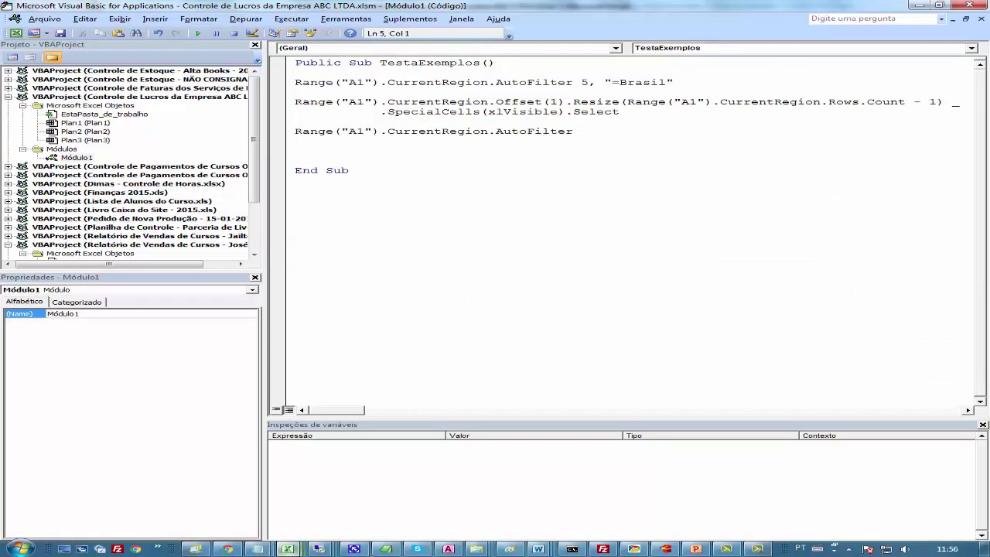
Change Range("A1") to A3 on the first AutoFilter line
{"action": "left_click", "coordinate": [490, 82]}
{"action": "left_click", "coordinate": [294, 82]}
{"action": "left_click_drag", "start_coordinate": [350, 82], "coordinate": [363, 82]}
{"action": "mouse_move", "coordinate": [287, 549]}
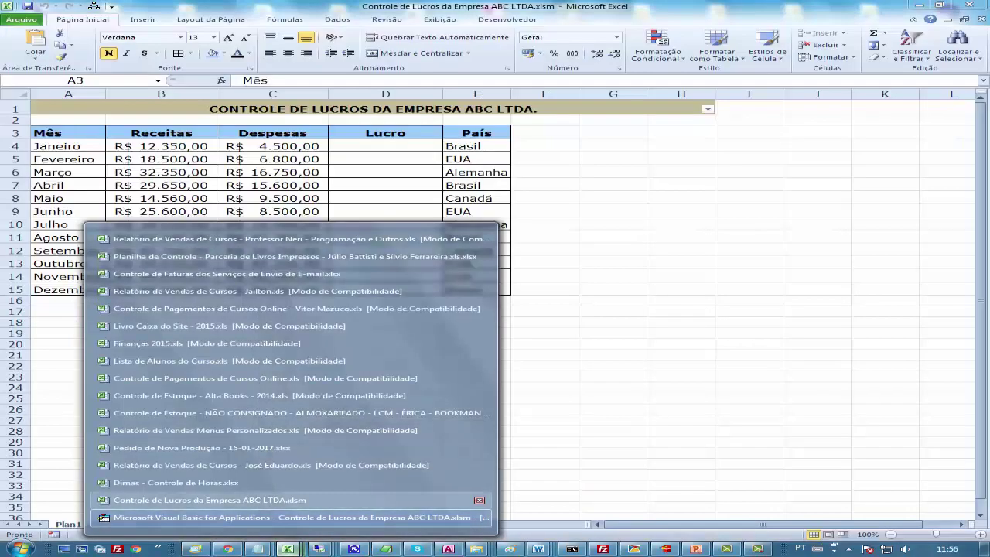
{"action": "left_click", "coordinate": [209, 499]}
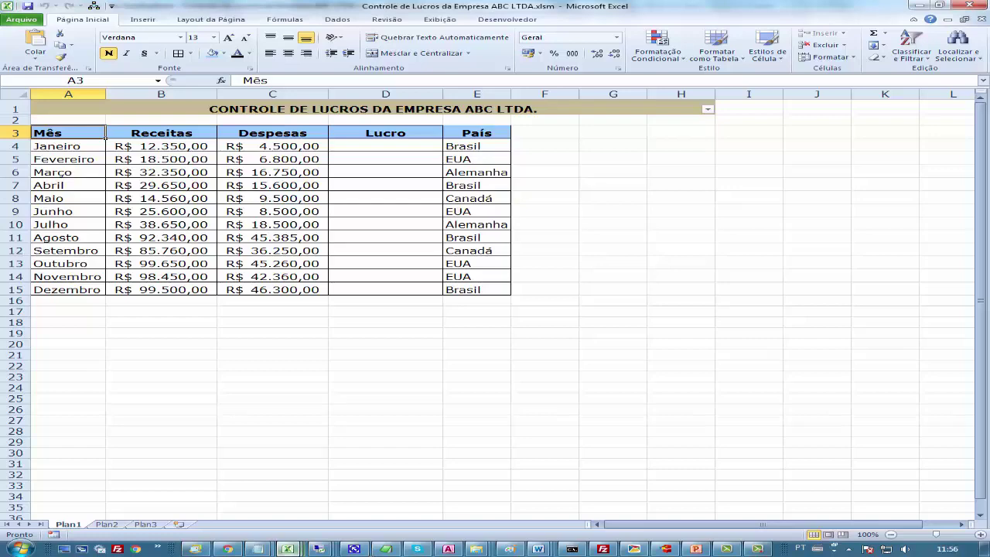
{"action": "mouse_move", "coordinate": [228, 550]}
{"action": "mouse_move", "coordinate": [287, 549]}
{"action": "left_click", "coordinate": [209, 523]}
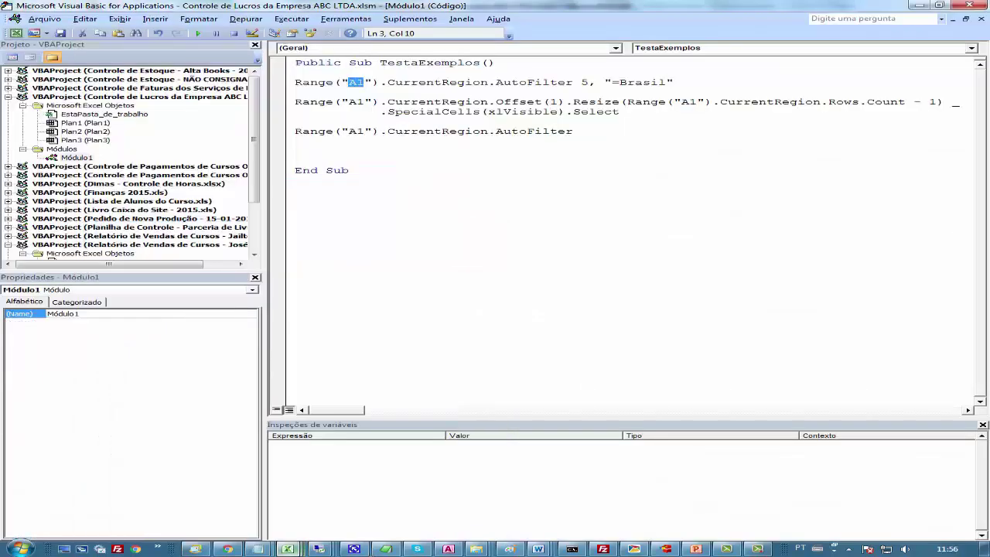
{"action": "type", "text": "A3"}
Set the Offset reference's row to 4 and the remaining AutoFilter and Resize references to A3
{"action": "key", "text": "shift+Left"}
{"action": "type", "text": "4"}
{"action": "key", "text": "Down"}
{"action": "key", "text": "Right"}
{"action": "key", "text": "Right"}
{"action": "key", "text": "Right"}
{"action": "key", "text": "shift+Right"}
{"action": "type", "text": "3"}
{"action": "key", "text": "Up"}
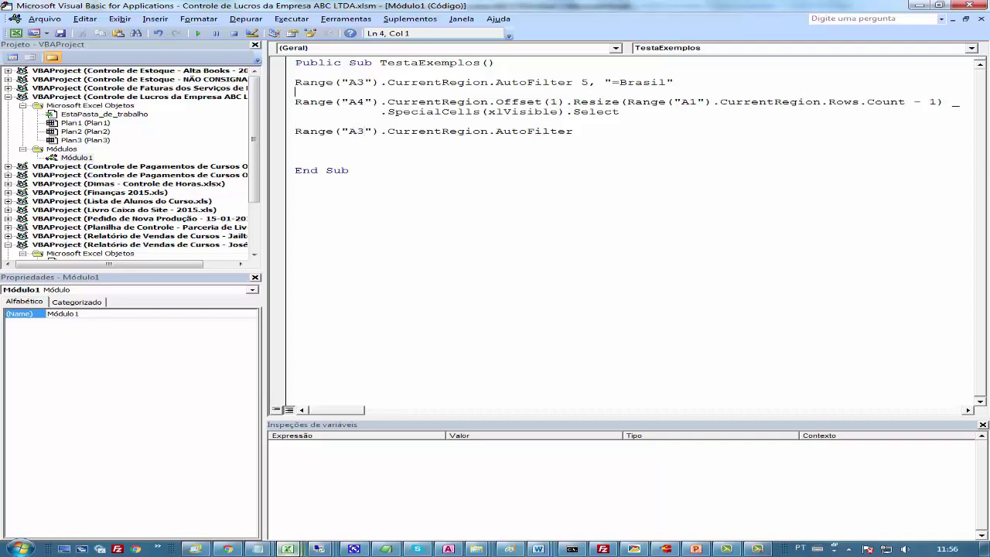
{"action": "key", "text": "Right"}
{"action": "key", "text": "Right"}
{"action": "key", "text": "Right"}
{"action": "key", "text": "Right"}
{"action": "key", "text": "Right"}
{"action": "key", "text": "Right"}
{"action": "key", "text": "Right"}
{"action": "key", "text": "Right"}
{"action": "key", "text": "Right"}
{"action": "key", "text": "Right"}
{"action": "key", "text": "Right"}
{"action": "key", "text": "Right"}
{"action": "key", "text": "shift+Right"}
{"action": "type", "text": "3"}
Bring the profit workbook back to the front
{"action": "key", "text": "Left"}
{"action": "key", "text": "Left"}
{"action": "key", "text": "Left"}
{"action": "key", "text": "Left"}
{"action": "key", "text": "Left"}
{"action": "key", "text": "Left"}
{"action": "key", "text": "Left"}
{"action": "key", "text": "Left"}
{"action": "key", "text": "Left"}
{"action": "key", "text": "Left"}
{"action": "key", "text": "Left"}
{"action": "key", "text": "Left"}
{"action": "key", "text": "Up"}
{"action": "key", "text": "Up"}
{"action": "key", "text": "Up"}
{"action": "left_click", "coordinate": [287, 548]}
{"action": "key", "text": "Up"}
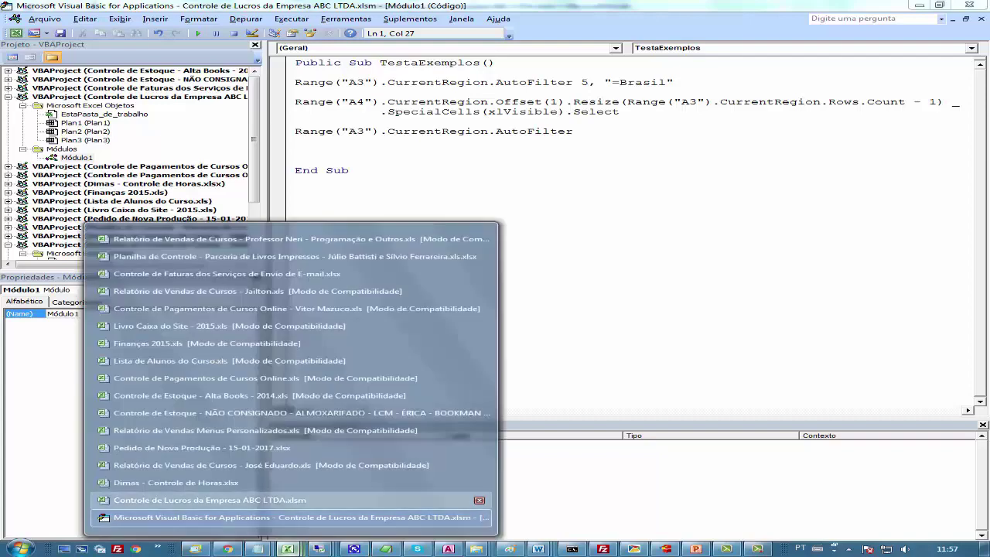
{"action": "key", "text": "Return"}
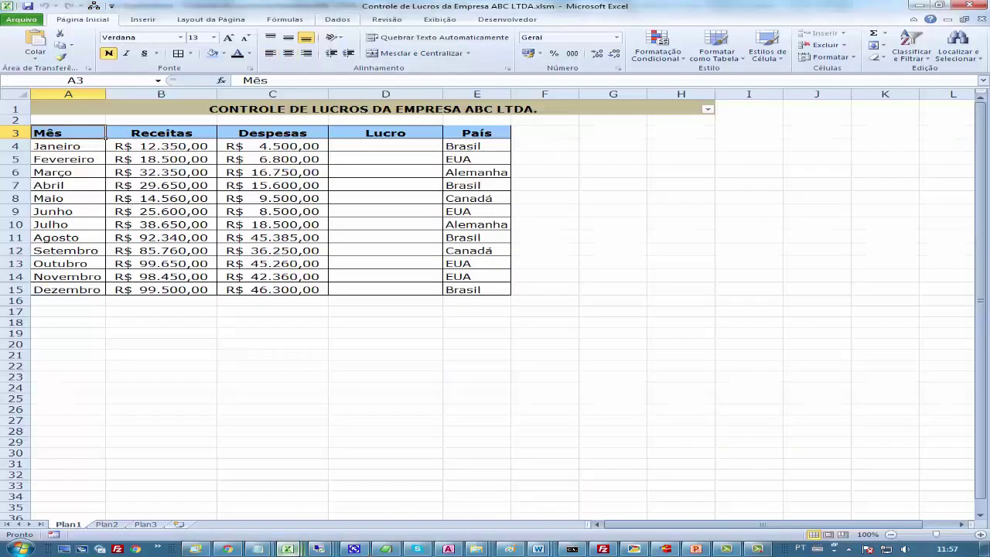
Clear the old AutoFilter with Dados > Filtro, then return to the macro code
{"action": "left_click", "coordinate": [337, 20]}
{"action": "left_click", "coordinate": [403, 42]}
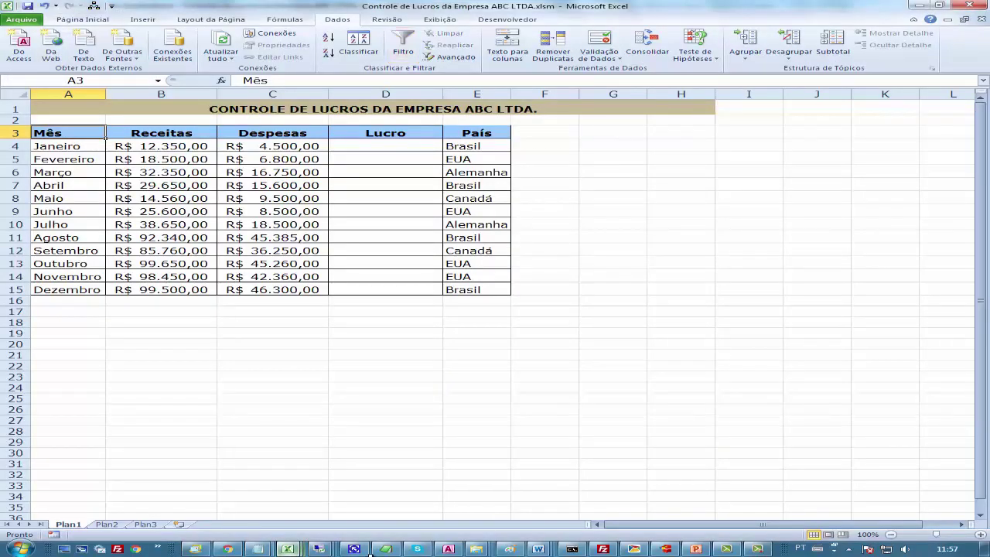
{"action": "left_click", "coordinate": [287, 549]}
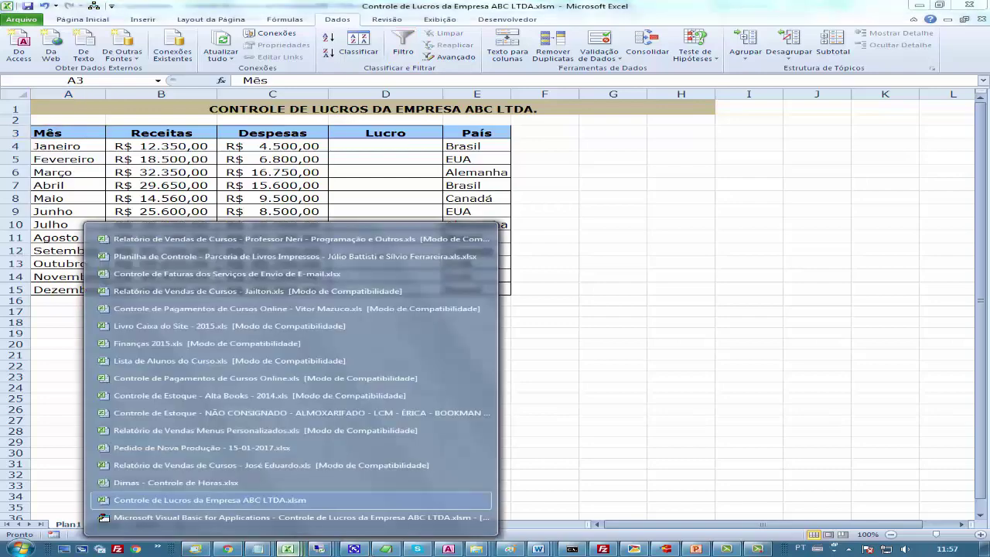
{"action": "left_click", "coordinate": [301, 518]}
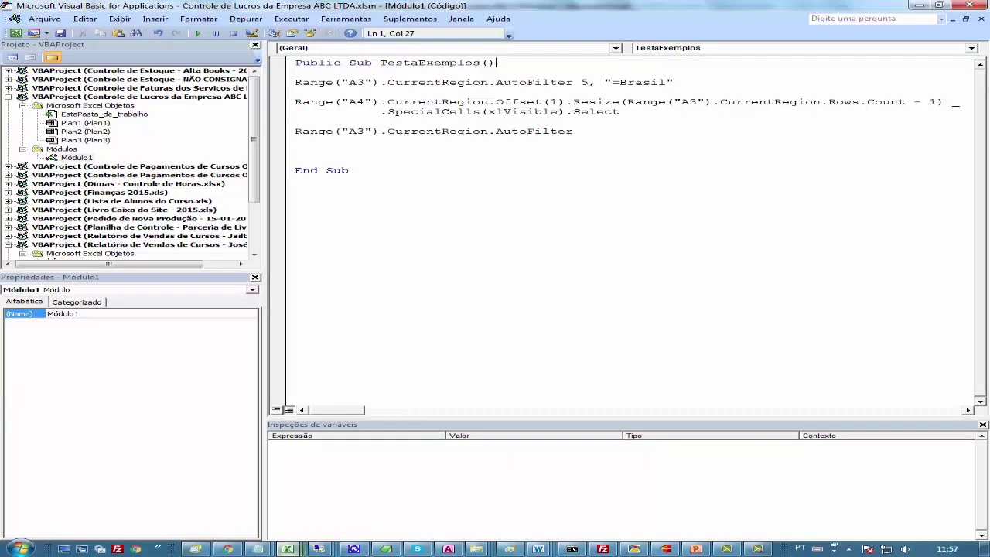
Step with F8 through the AutoFilter line and view the sheet filtered to Brasil
{"action": "key", "text": "F8"}
{"action": "key", "text": "F8"}
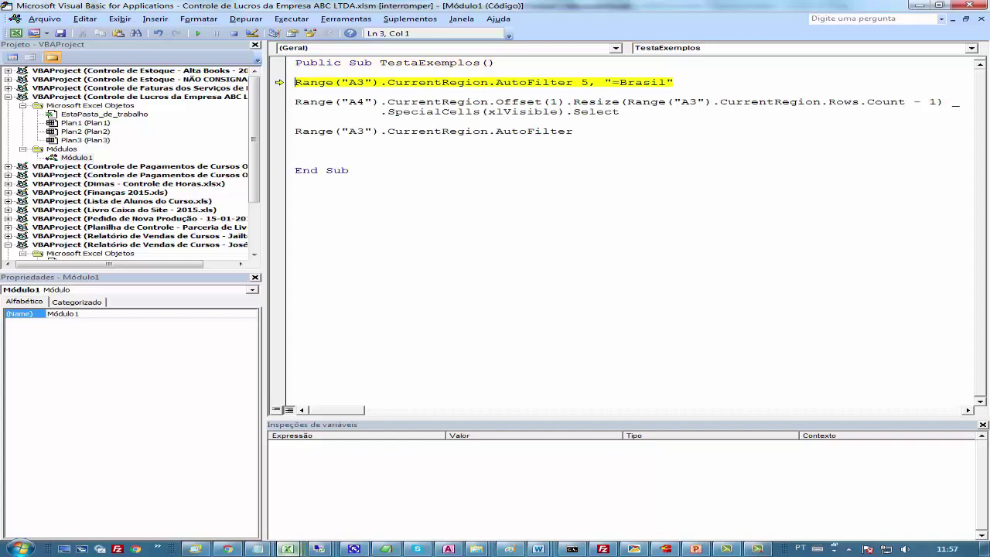
{"action": "key", "text": "F8"}
{"action": "left_click", "coordinate": [287, 548]}
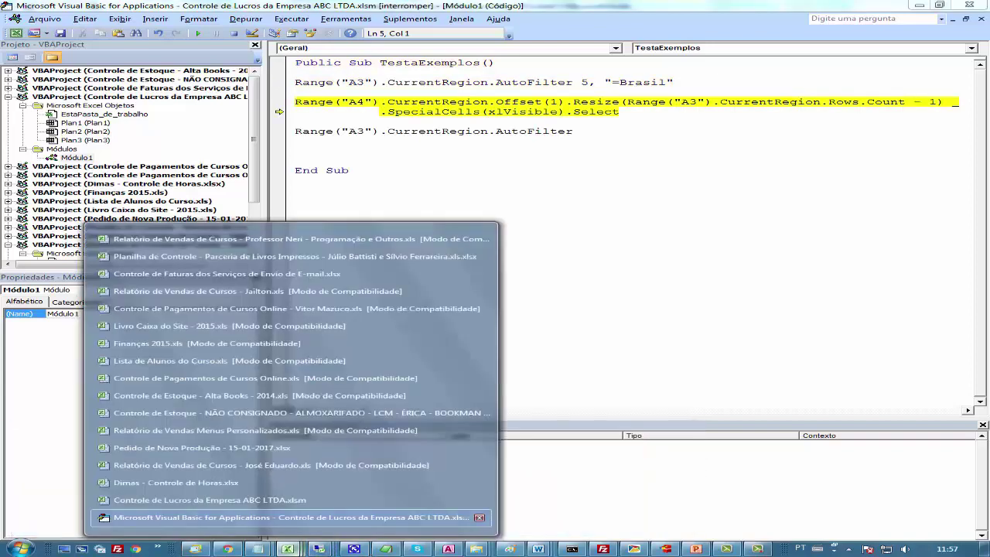
{"action": "left_click", "coordinate": [209, 499]}
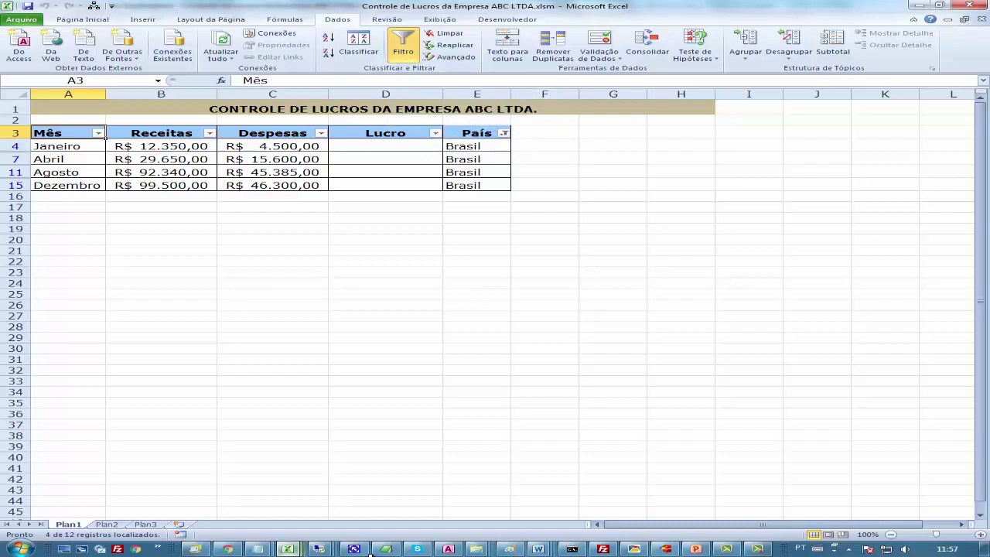
{"action": "mouse_move", "coordinate": [288, 550]}
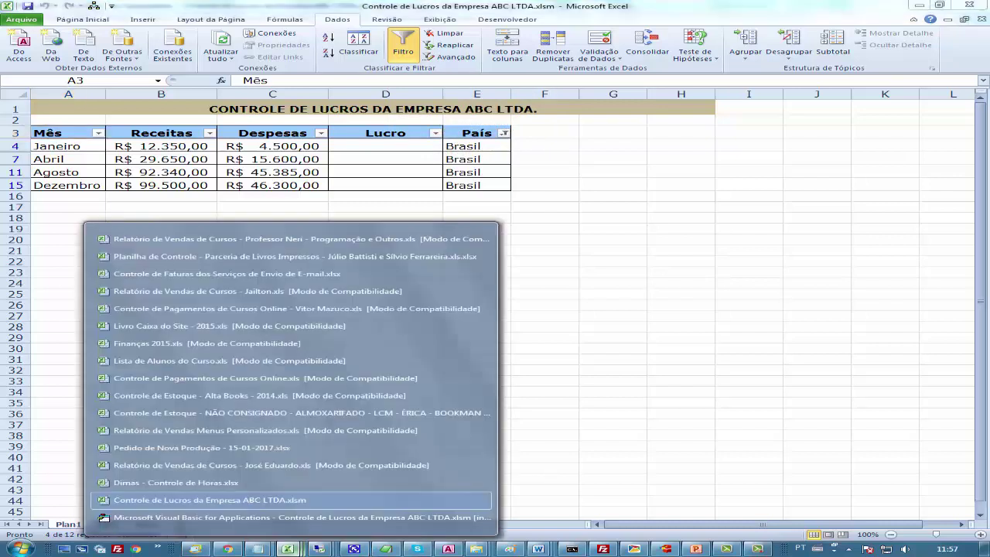
{"action": "left_click", "coordinate": [290, 518]}
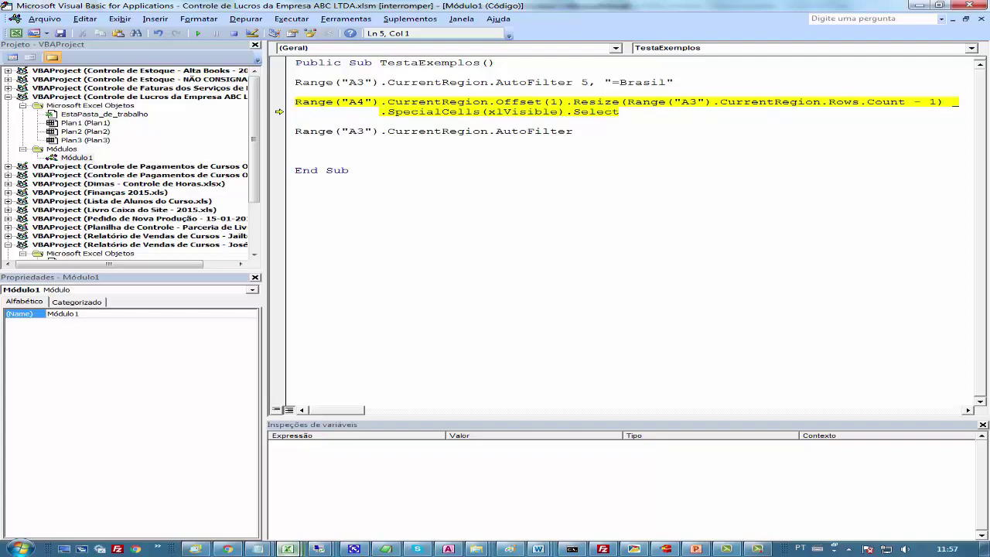
{"action": "mouse_move", "coordinate": [287, 548]}
{"action": "left_click", "coordinate": [194, 498]}
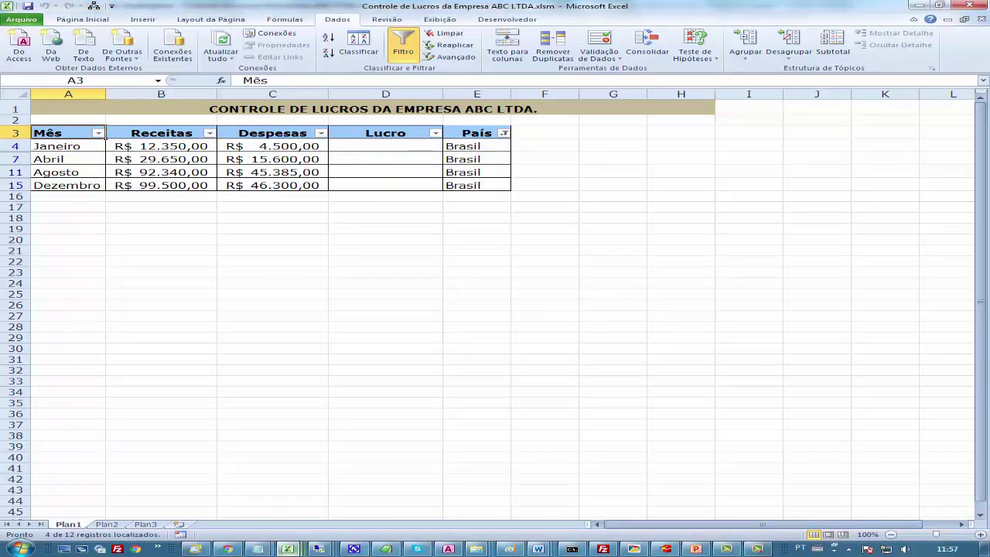
{"action": "mouse_move", "coordinate": [287, 549]}
{"action": "left_click", "coordinate": [294, 517]}
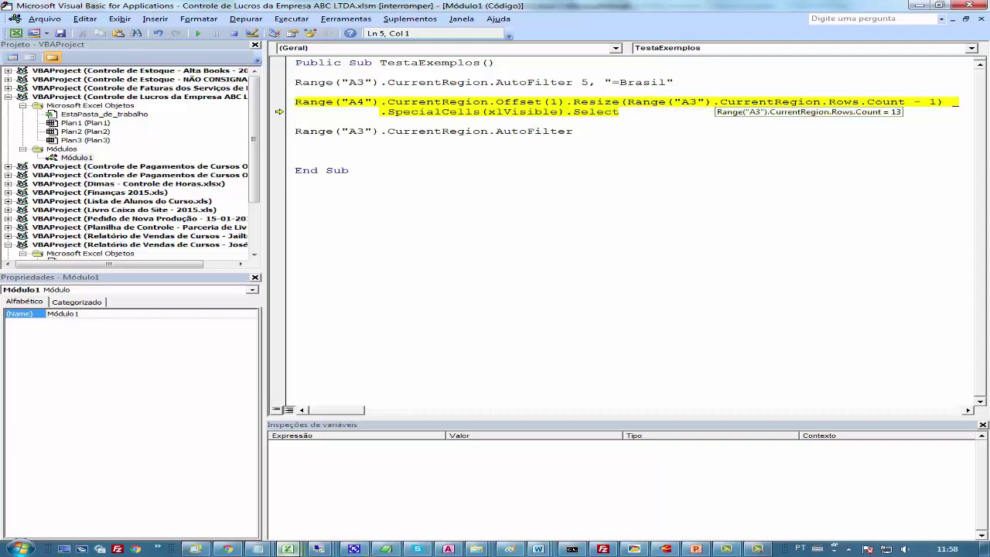
{"action": "mouse_move", "coordinate": [718, 103]}
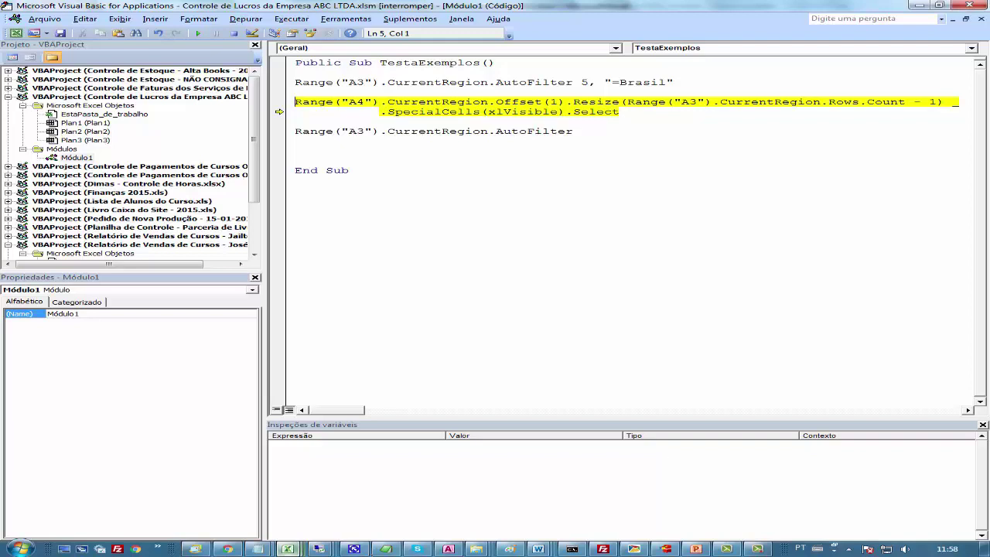
{"action": "mouse_move", "coordinate": [511, 111]}
{"action": "mouse_move", "coordinate": [287, 549]}
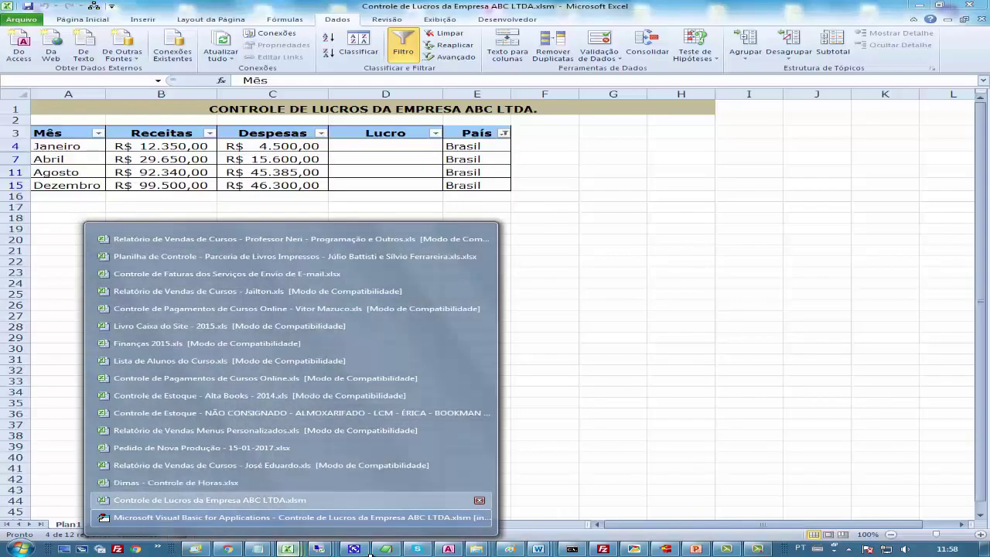
{"action": "left_click", "coordinate": [232, 497]}
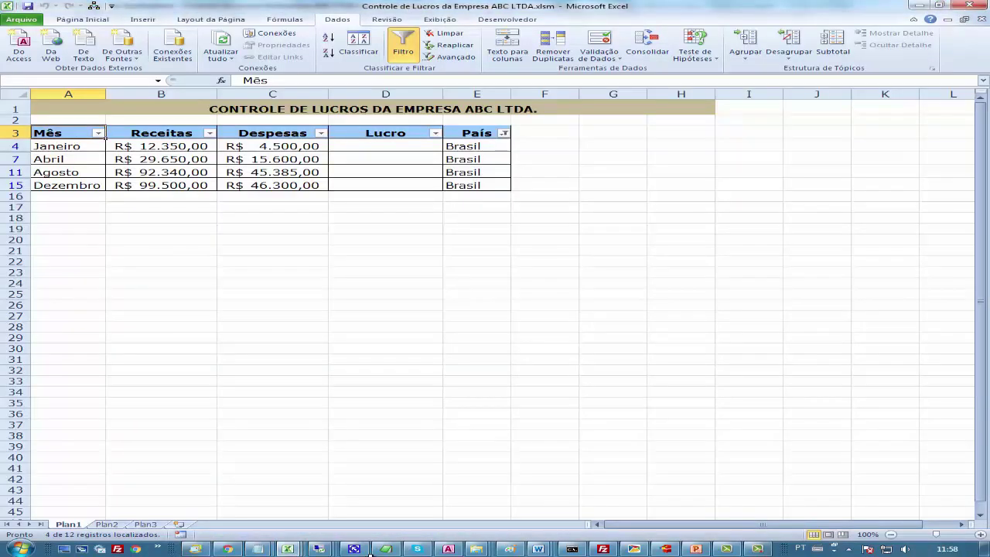
Check in Excel that Brasil data rows 4, 7, 11 and 15 are selected
{"action": "mouse_move", "coordinate": [287, 549]}
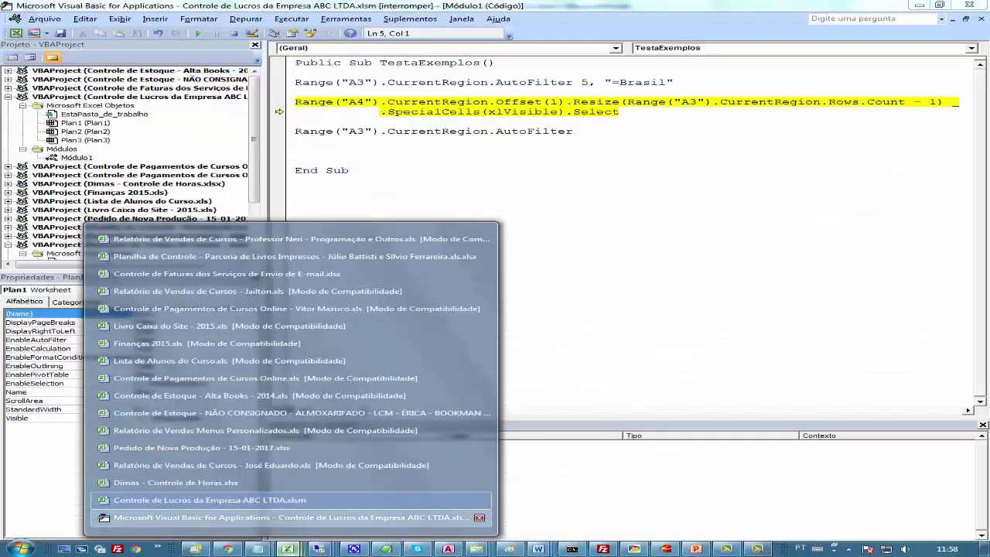
{"action": "left_click", "coordinate": [294, 518]}
{"action": "mouse_move", "coordinate": [287, 549]}
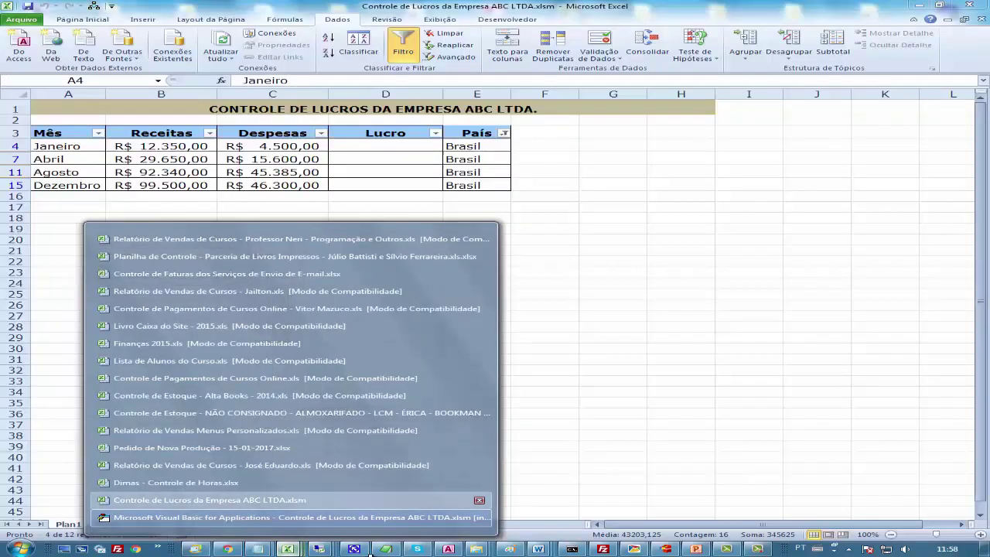
{"action": "left_click", "coordinate": [232, 497]}
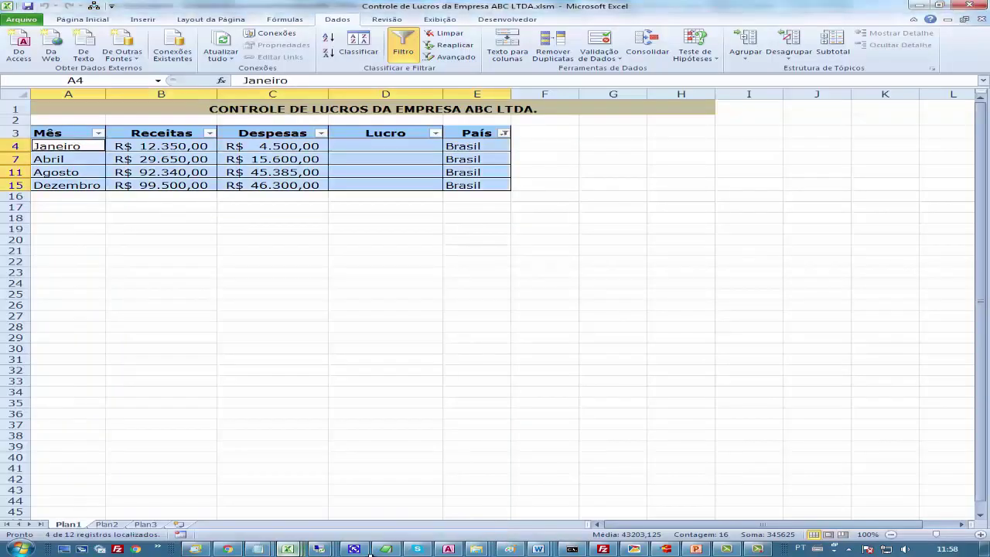
Run the AutoFilter-off line and confirm all twelve months show again
{"action": "mouse_move", "coordinate": [288, 550]}
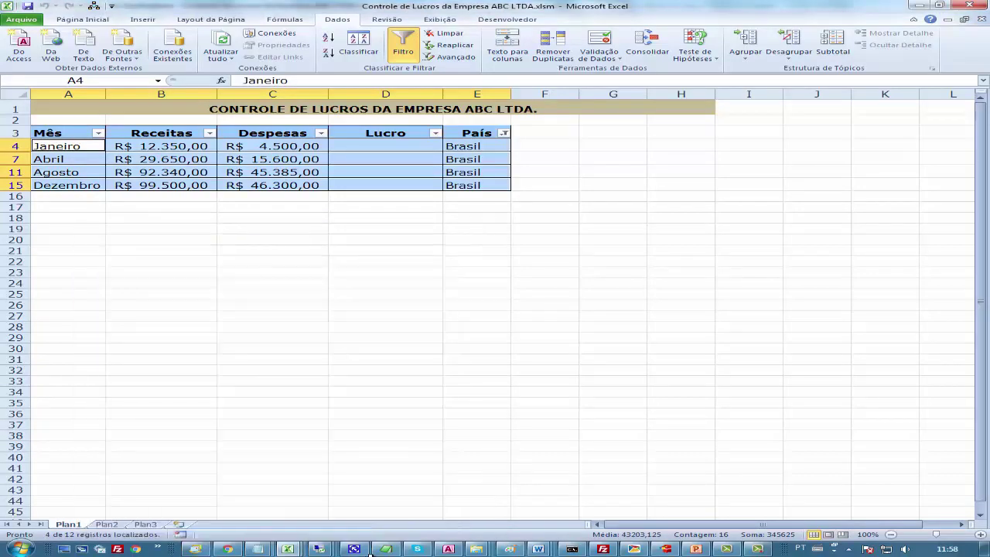
{"action": "left_click", "coordinate": [232, 520]}
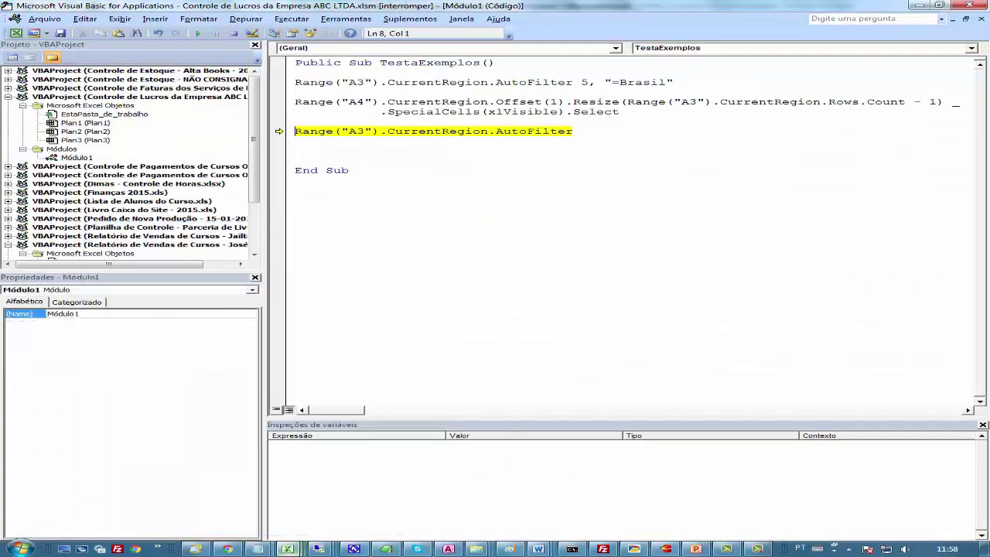
{"action": "key", "text": "F8"}
{"action": "mouse_move", "coordinate": [287, 550]}
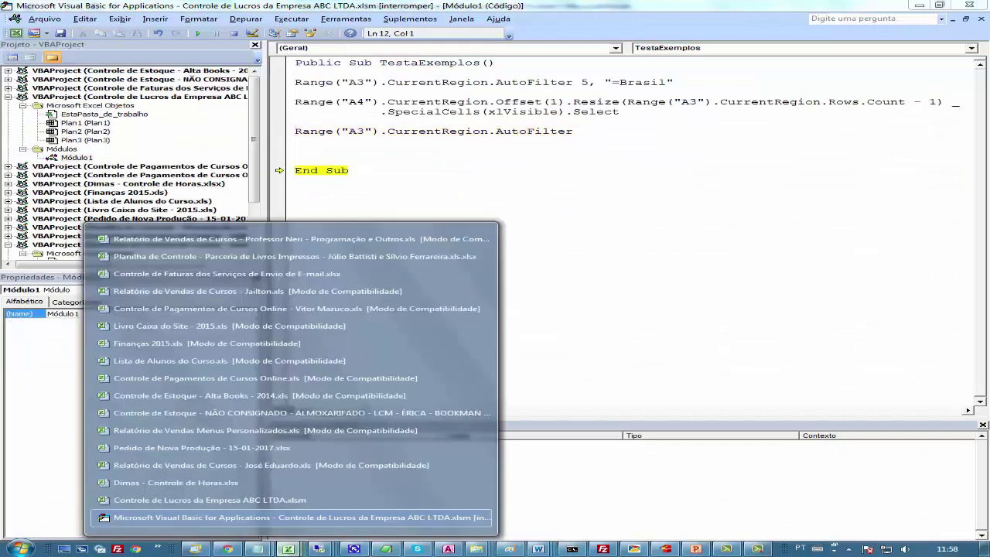
{"action": "left_click", "coordinate": [232, 500]}
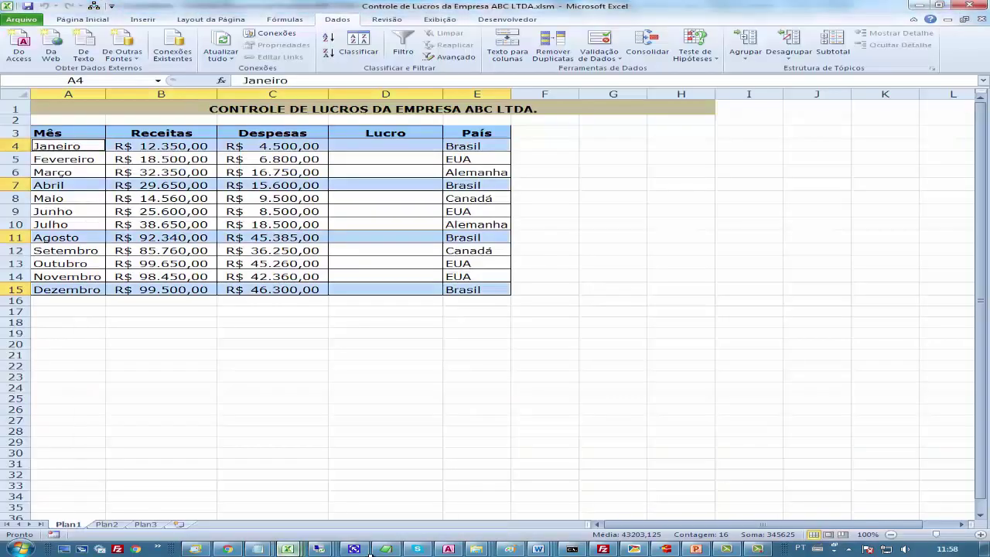
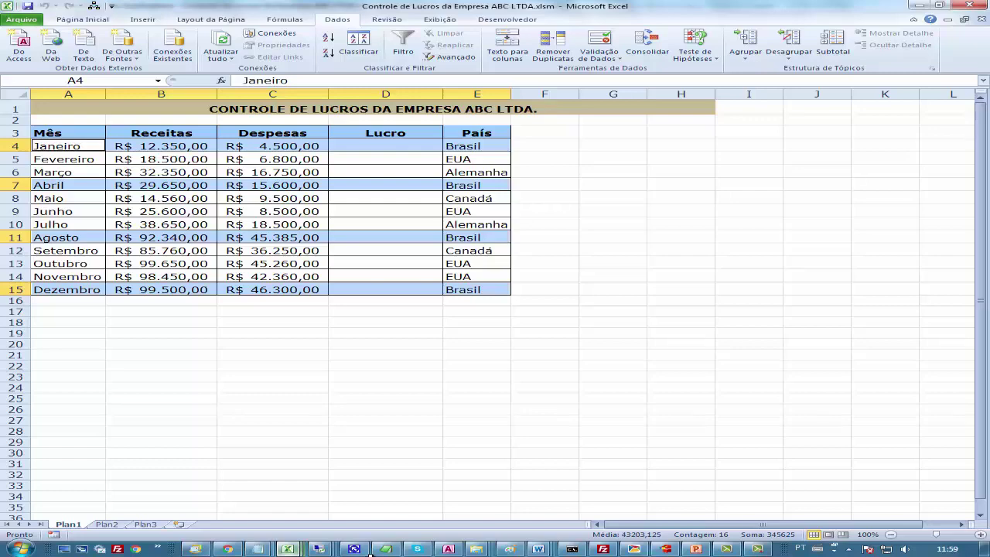
Let the paused TestaExemplos macro finish in the VBA editor, then bring up the Word course document
{"action": "mouse_move", "coordinate": [287, 549]}
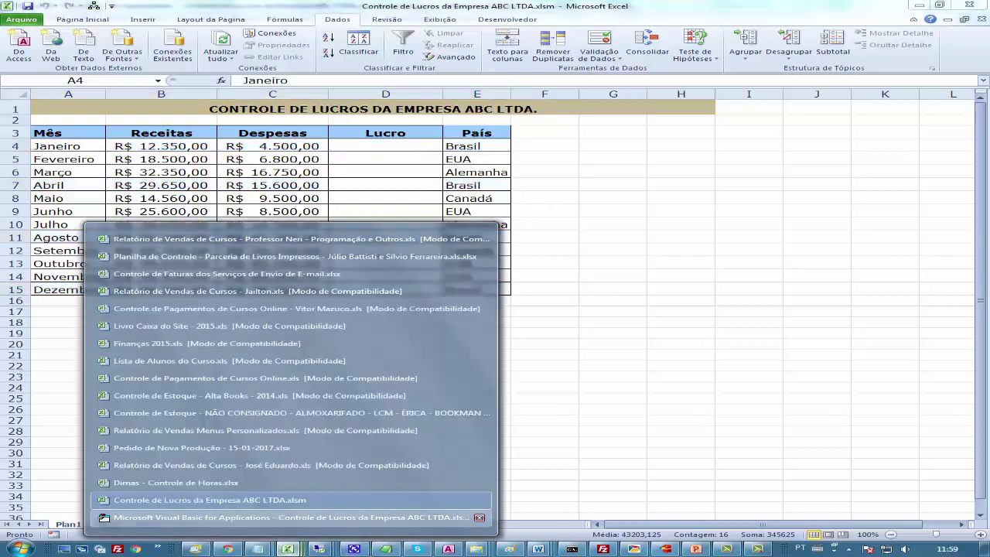
{"action": "left_click", "coordinate": [290, 517]}
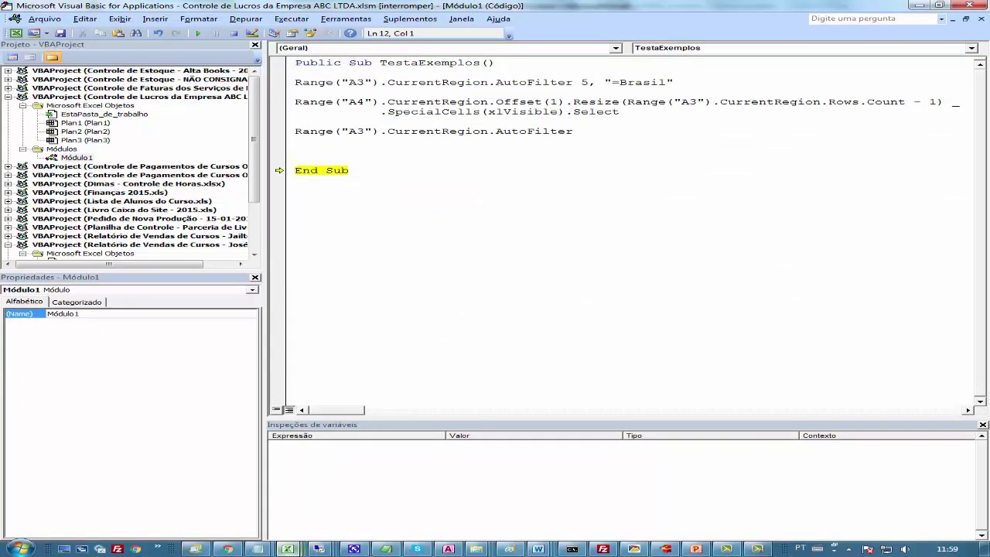
{"action": "key", "text": "F8"}
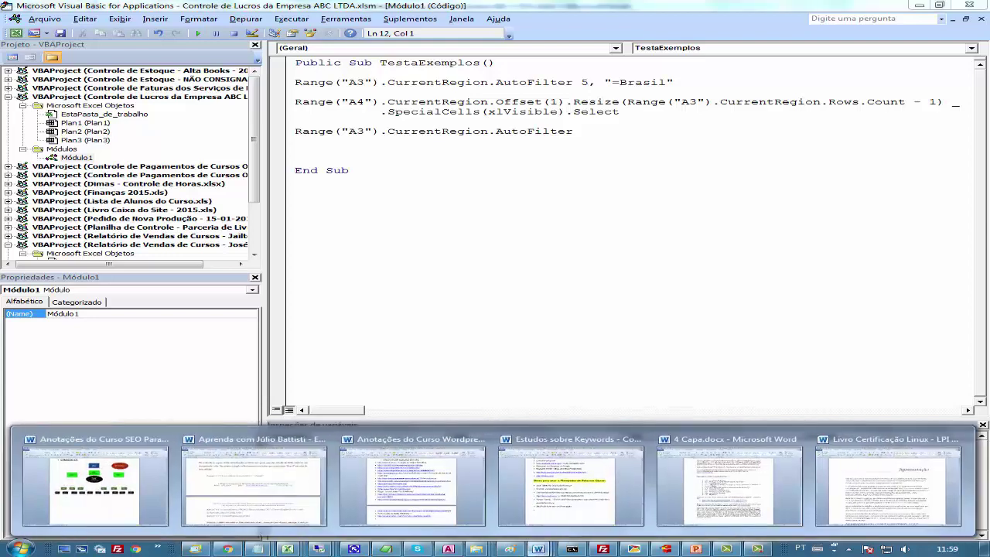
{"action": "left_click", "coordinate": [818, 475]}
Scroll the Word chapter past the macro's code listing and clear the selection on its lines
{"action": "left_click_drag", "start_coordinate": [172, 427], "coordinate": [469, 471]}
{"action": "scroll", "coordinate": [470, 471], "scroll_direction": "down", "scroll_amount": 2}
{"action": "scroll", "coordinate": [470, 471], "scroll_direction": "down", "scroll_amount": 2}
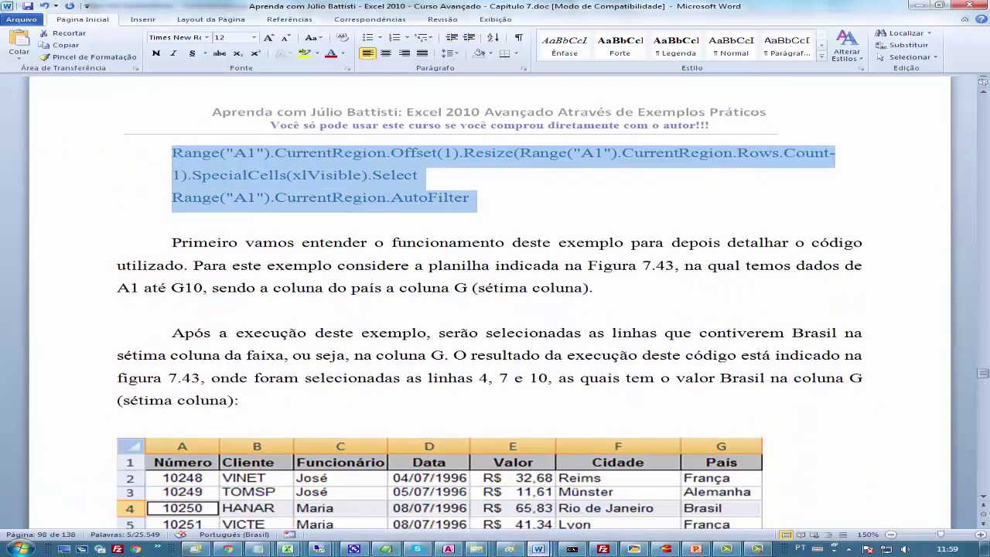
{"action": "left_click", "coordinate": [316, 288]}
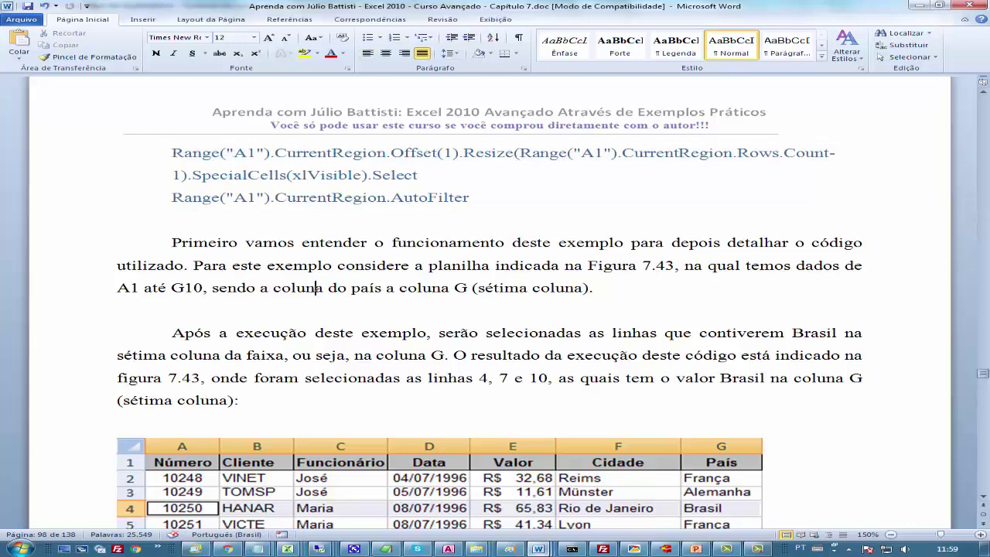
Scroll through Figure 7.43 to page 98's explanation of Offset, Resize and SpecialCells
{"action": "scroll", "coordinate": [496, 302], "scroll_direction": "down", "scroll_amount": 3}
{"action": "scroll", "coordinate": [495, 302], "scroll_direction": "down", "scroll_amount": 3}
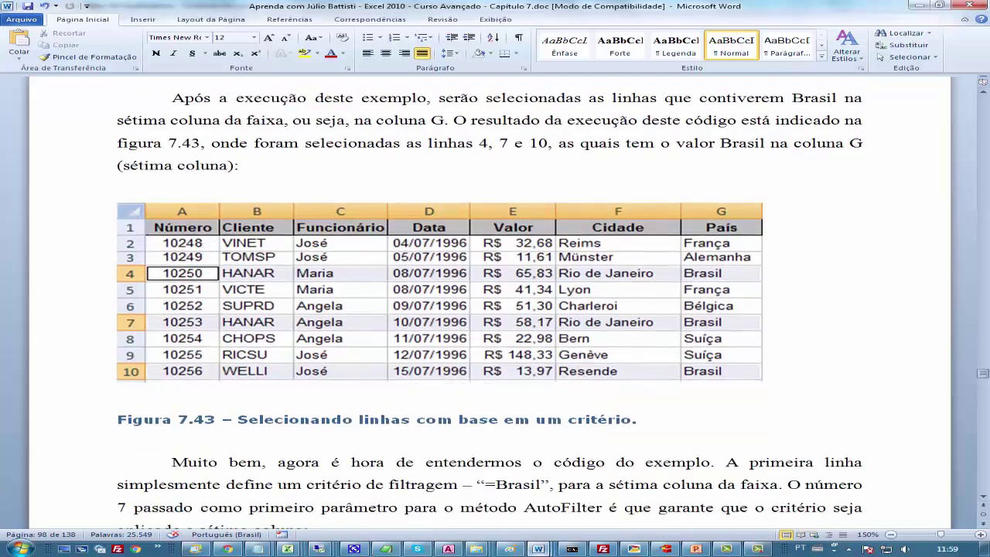
{"action": "scroll", "coordinate": [495, 302], "scroll_direction": "down", "scroll_amount": 1}
{"action": "scroll", "coordinate": [495, 301], "scroll_direction": "down", "scroll_amount": 3}
{"action": "scroll", "coordinate": [496, 301], "scroll_direction": "down", "scroll_amount": 3}
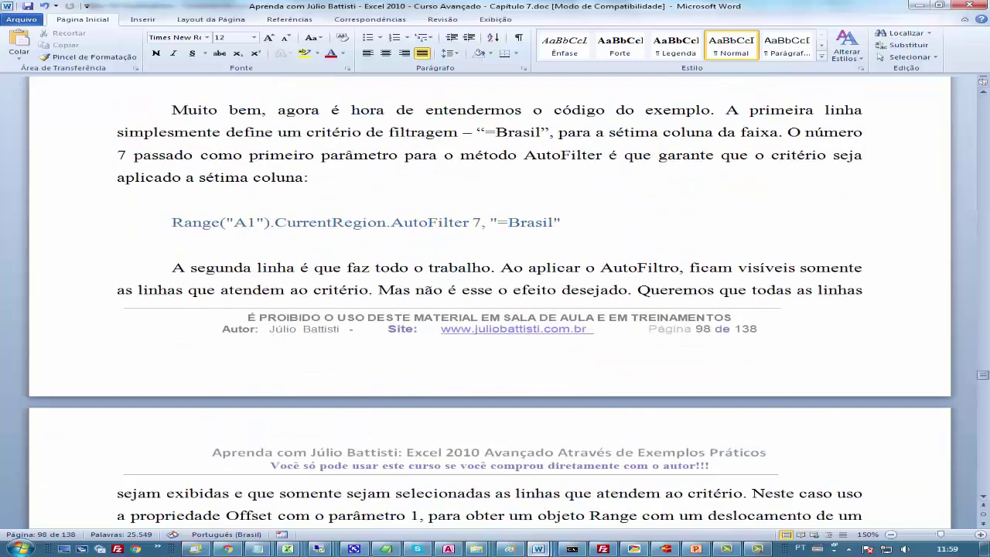
{"action": "scroll", "coordinate": [495, 301], "scroll_direction": "down", "scroll_amount": 4}
{"action": "scroll", "coordinate": [495, 302], "scroll_direction": "up", "scroll_amount": 4}
{"action": "scroll", "coordinate": [495, 301], "scroll_direction": "up", "scroll_amount": 3}
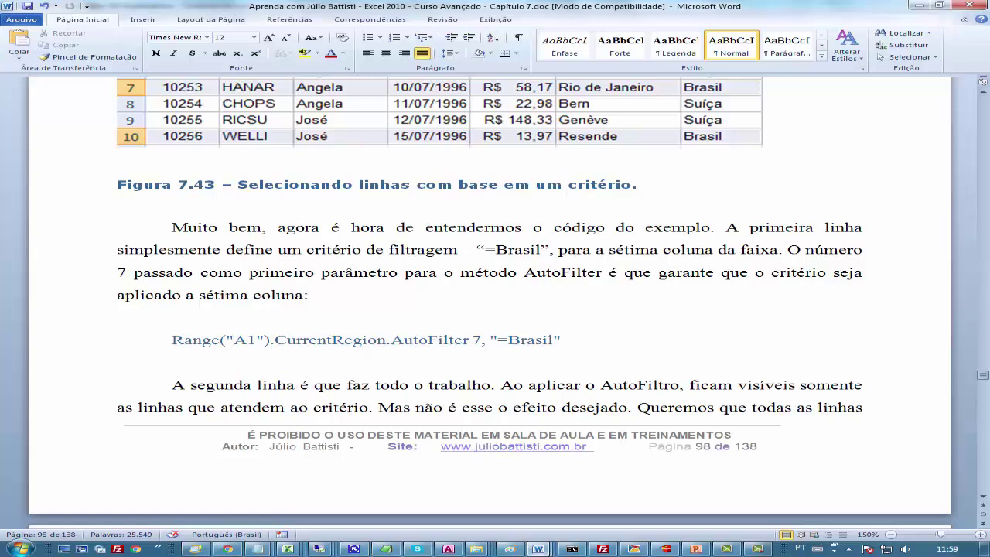
{"action": "scroll", "coordinate": [495, 302], "scroll_direction": "down", "scroll_amount": 4}
{"action": "scroll", "coordinate": [496, 301], "scroll_direction": "down", "scroll_amount": 1}
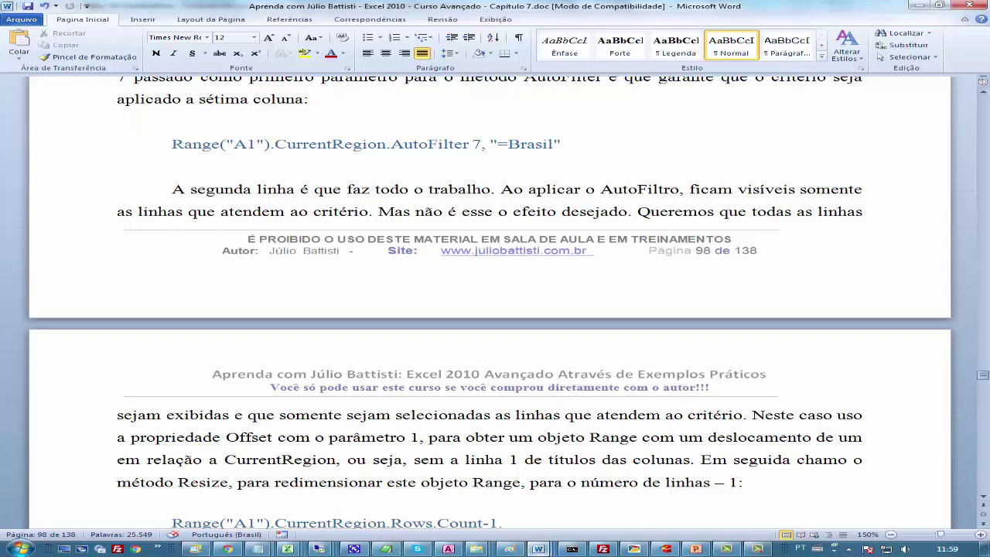
{"action": "scroll", "coordinate": [495, 302], "scroll_direction": "down", "scroll_amount": 1}
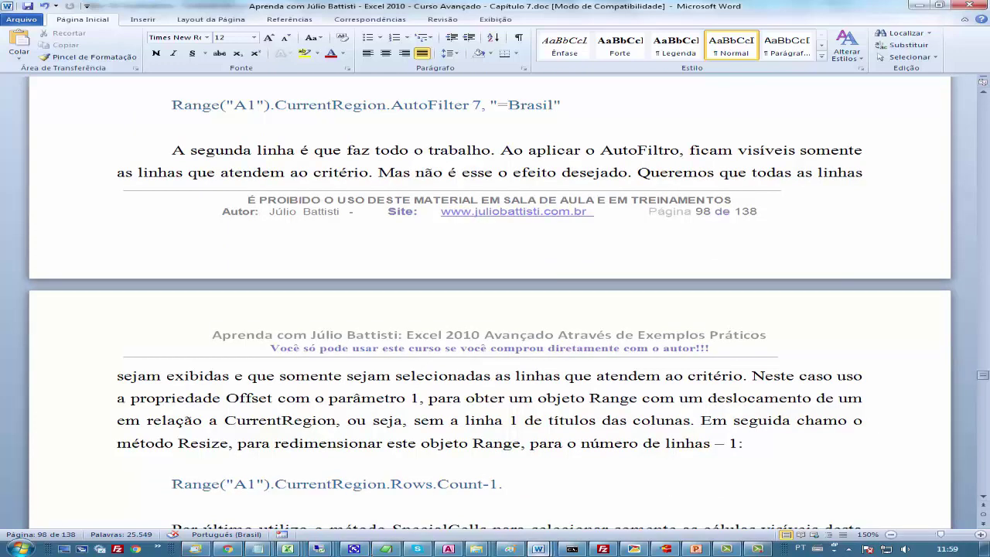
{"action": "scroll", "coordinate": [495, 302], "scroll_direction": "down", "scroll_amount": 1}
{"action": "scroll", "coordinate": [495, 302], "scroll_direction": "down", "scroll_amount": 2}
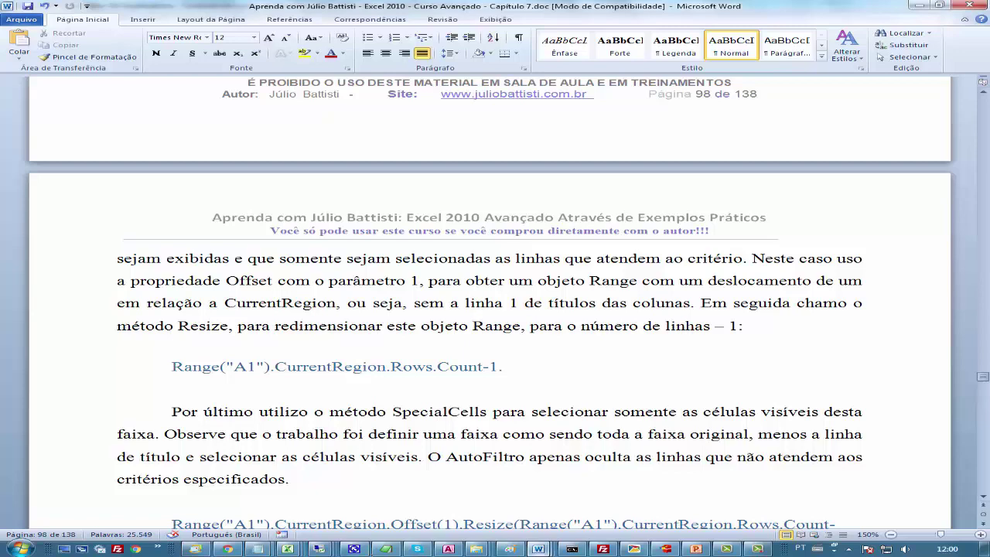
Read on past the SpecialCells code line to the chapter's final AutoFilter step
{"action": "scroll", "coordinate": [490, 305], "scroll_direction": "down", "scroll_amount": 1}
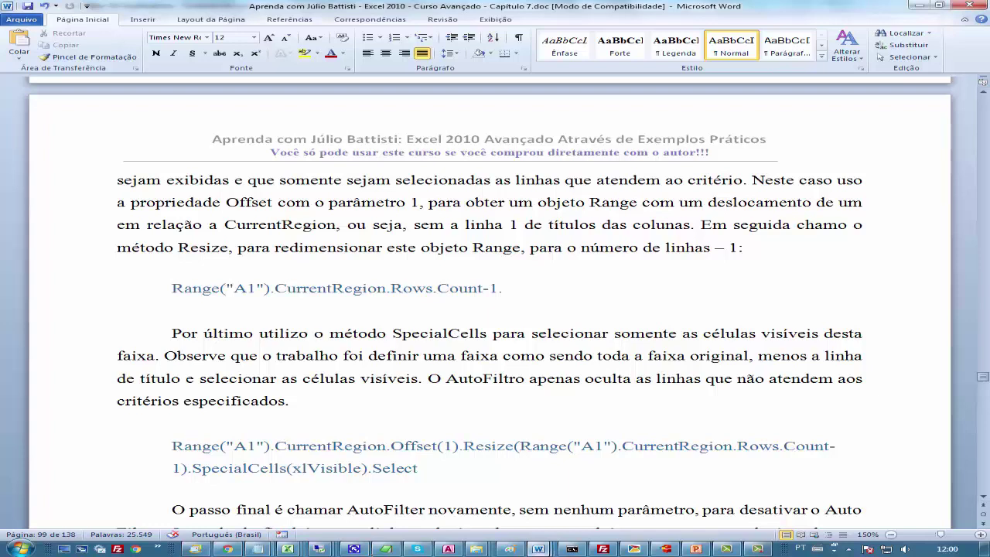
{"action": "left_click", "coordinate": [586, 444]}
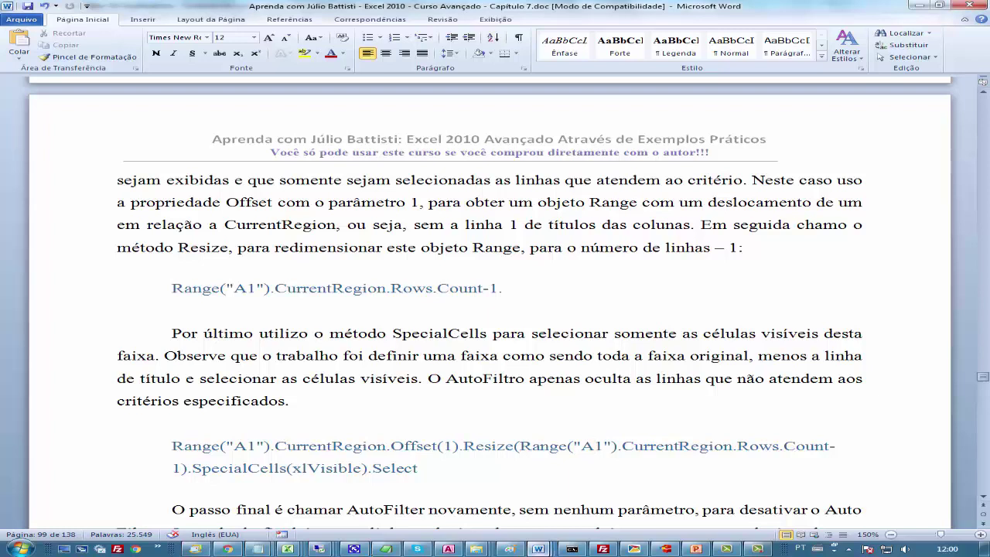
{"action": "scroll", "coordinate": [488, 302], "scroll_direction": "down", "scroll_amount": 2}
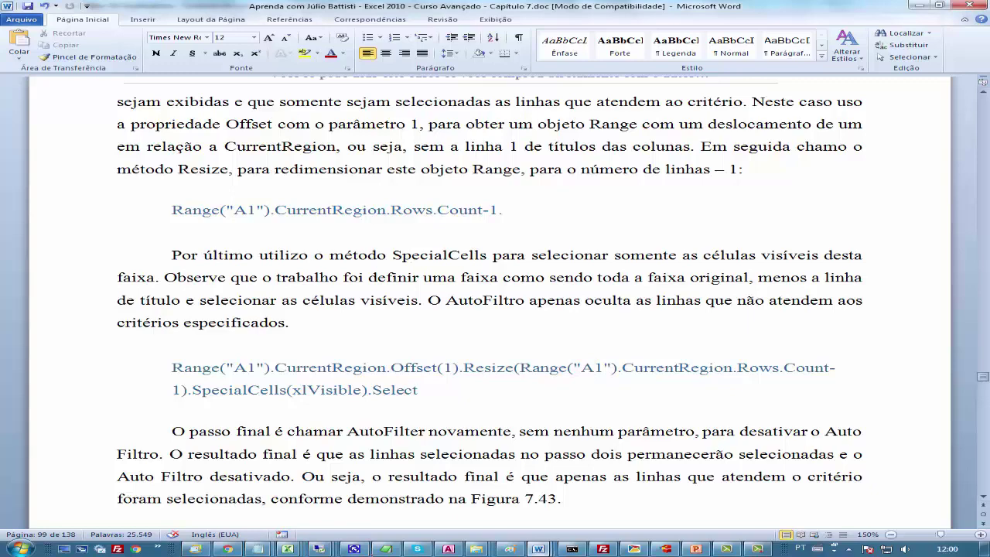
{"action": "scroll", "coordinate": [495, 293], "scroll_direction": "down", "scroll_amount": 1}
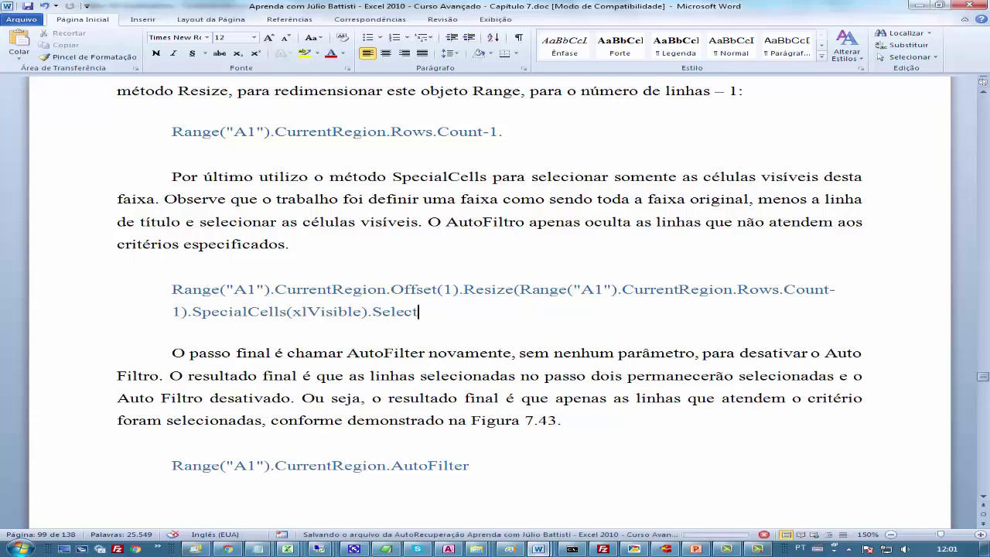
{"action": "scroll", "coordinate": [495, 310], "scroll_direction": "down", "scroll_amount": 4}
{"action": "scroll", "coordinate": [495, 310], "scroll_direction": "down", "scroll_amount": 1}
{"action": "scroll", "coordinate": [495, 309], "scroll_direction": "down", "scroll_amount": 3}
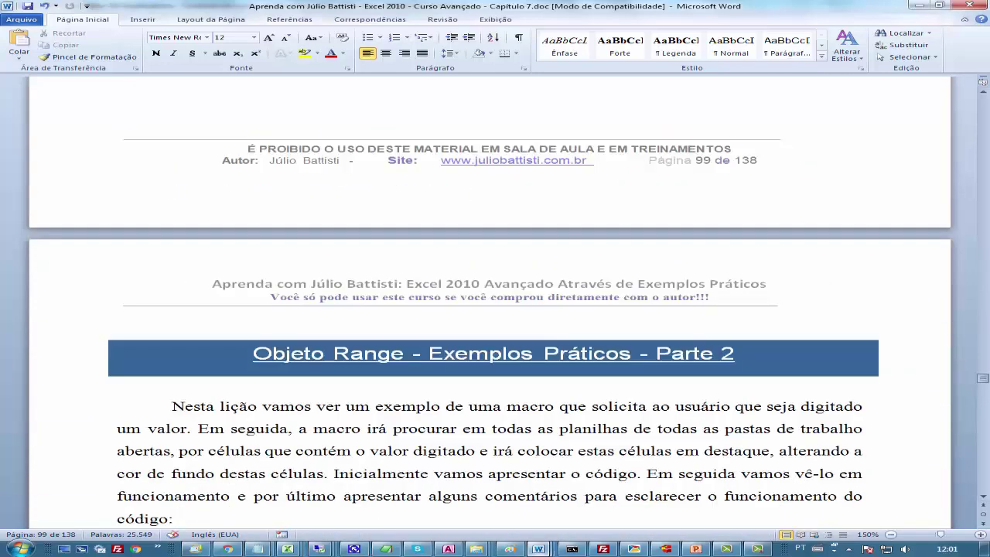
{"action": "scroll", "coordinate": [495, 309], "scroll_direction": "up", "scroll_amount": 4}
{"action": "scroll", "coordinate": [495, 309], "scroll_direction": "up", "scroll_amount": 1}
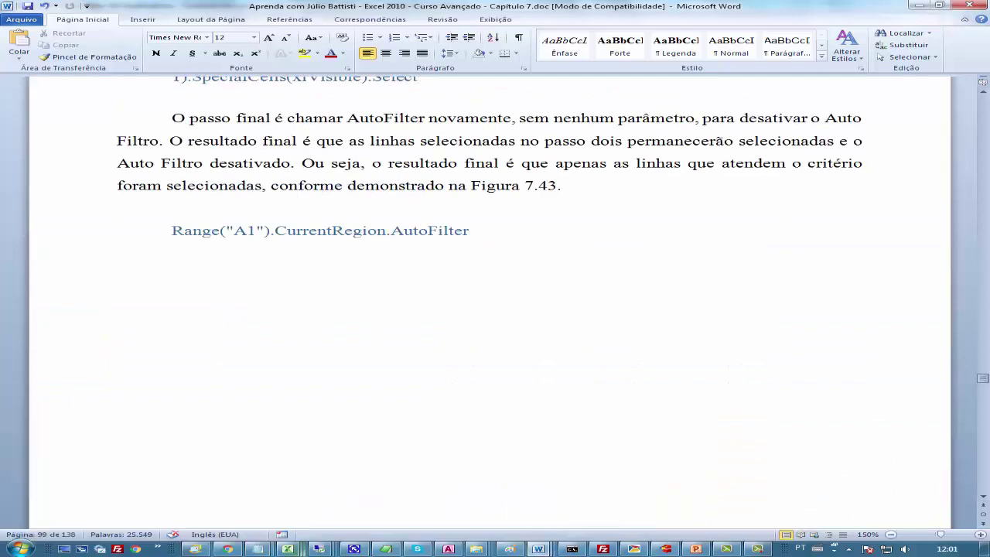
Return to the Excel Controle de Lucros worksheet, passing through the VBA editor first
{"action": "left_click", "coordinate": [287, 549]}
{"action": "left_click", "coordinate": [232, 519]}
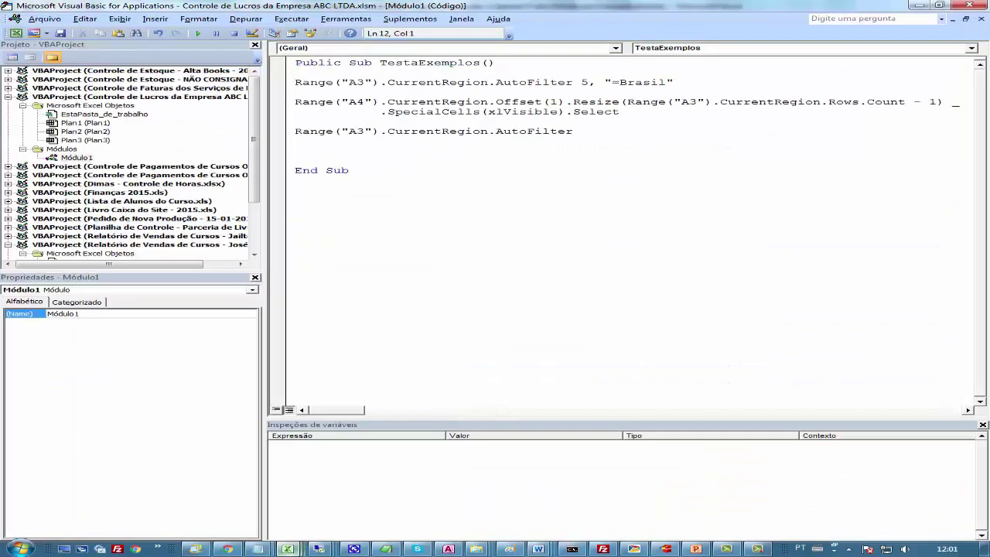
{"action": "left_click", "coordinate": [287, 549]}
{"action": "left_click", "coordinate": [232, 504]}
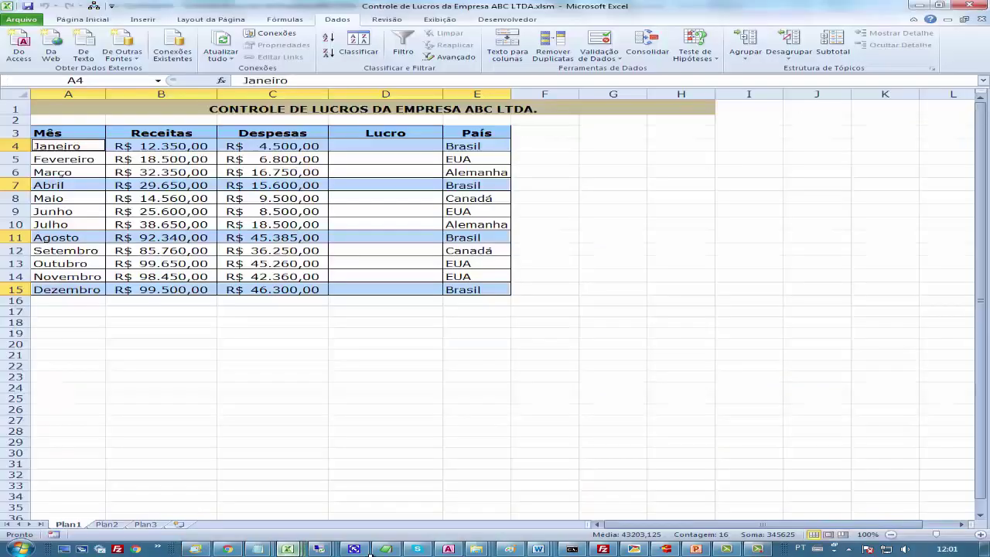